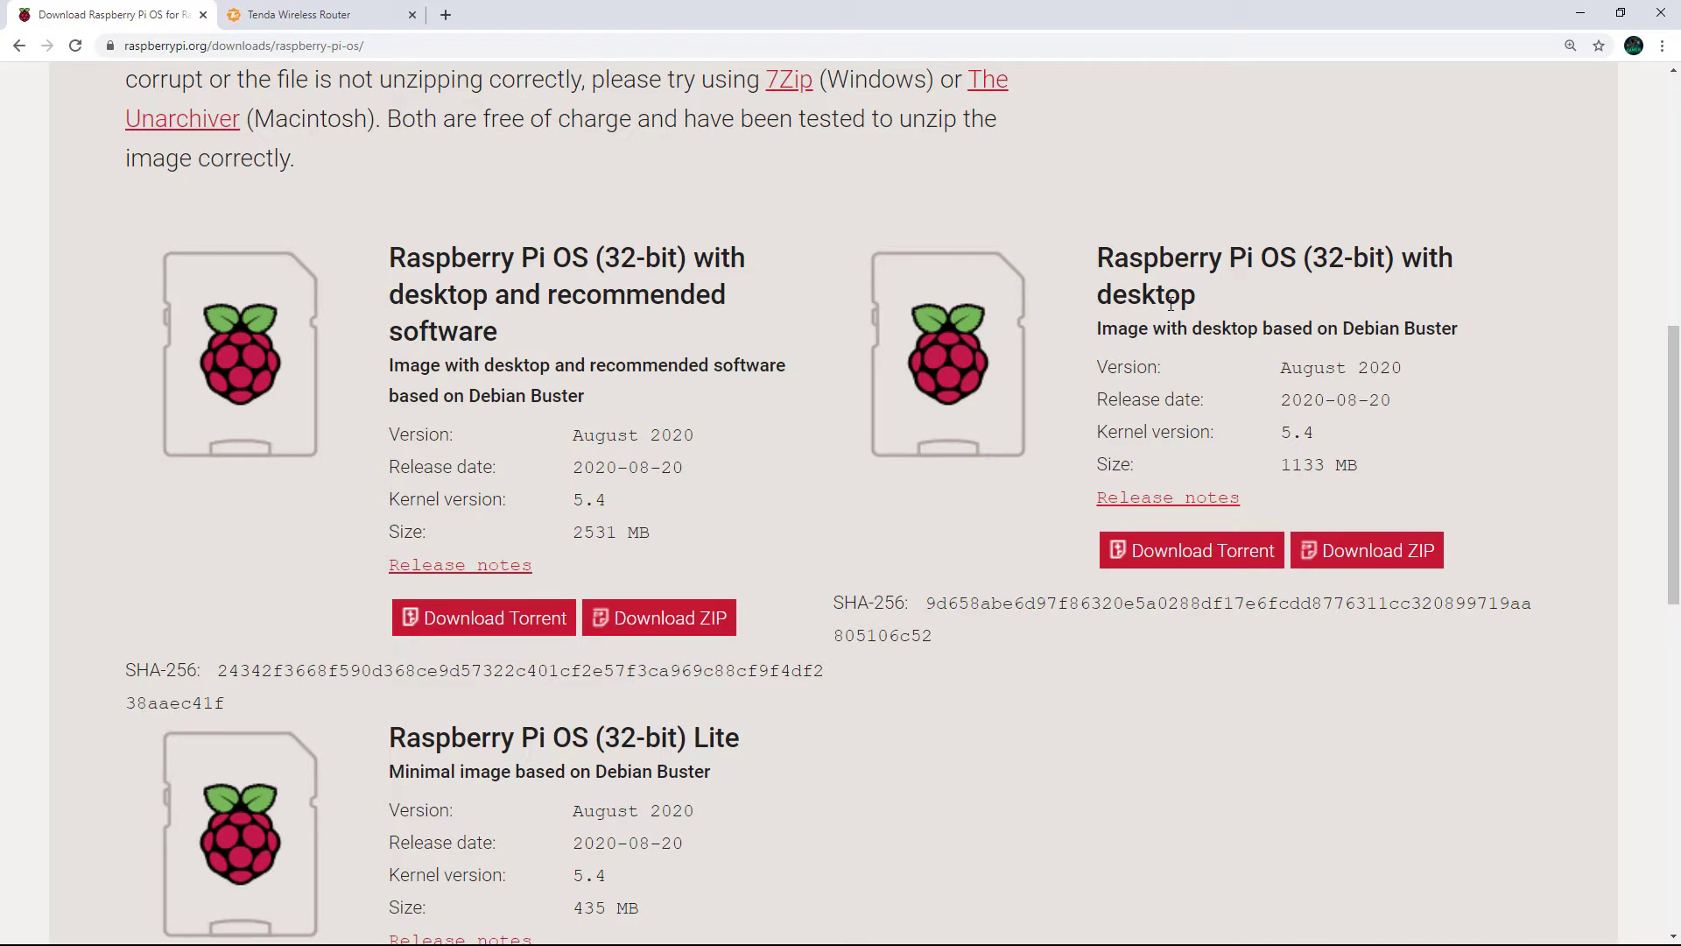
Start the torrent download of the 1133 MB 'Raspberry Pi OS (32-bit) with desktop' image
double_click(1160, 268)
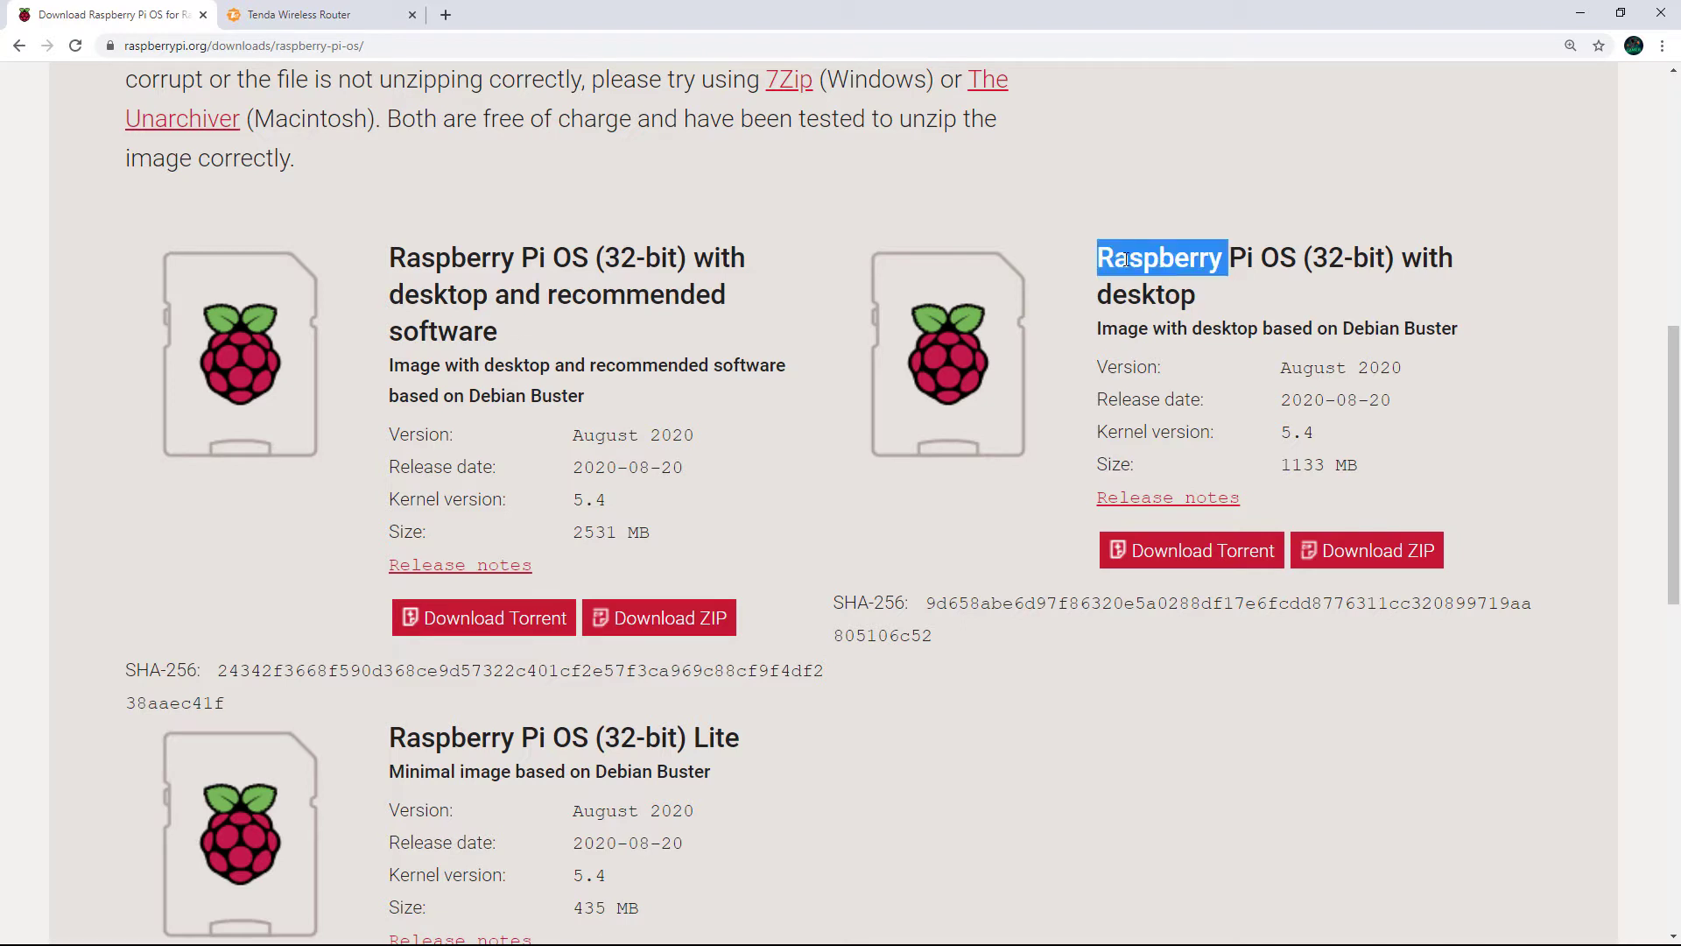
left_click_drag(1064, 252, 1196, 292)
left_click(1149, 304)
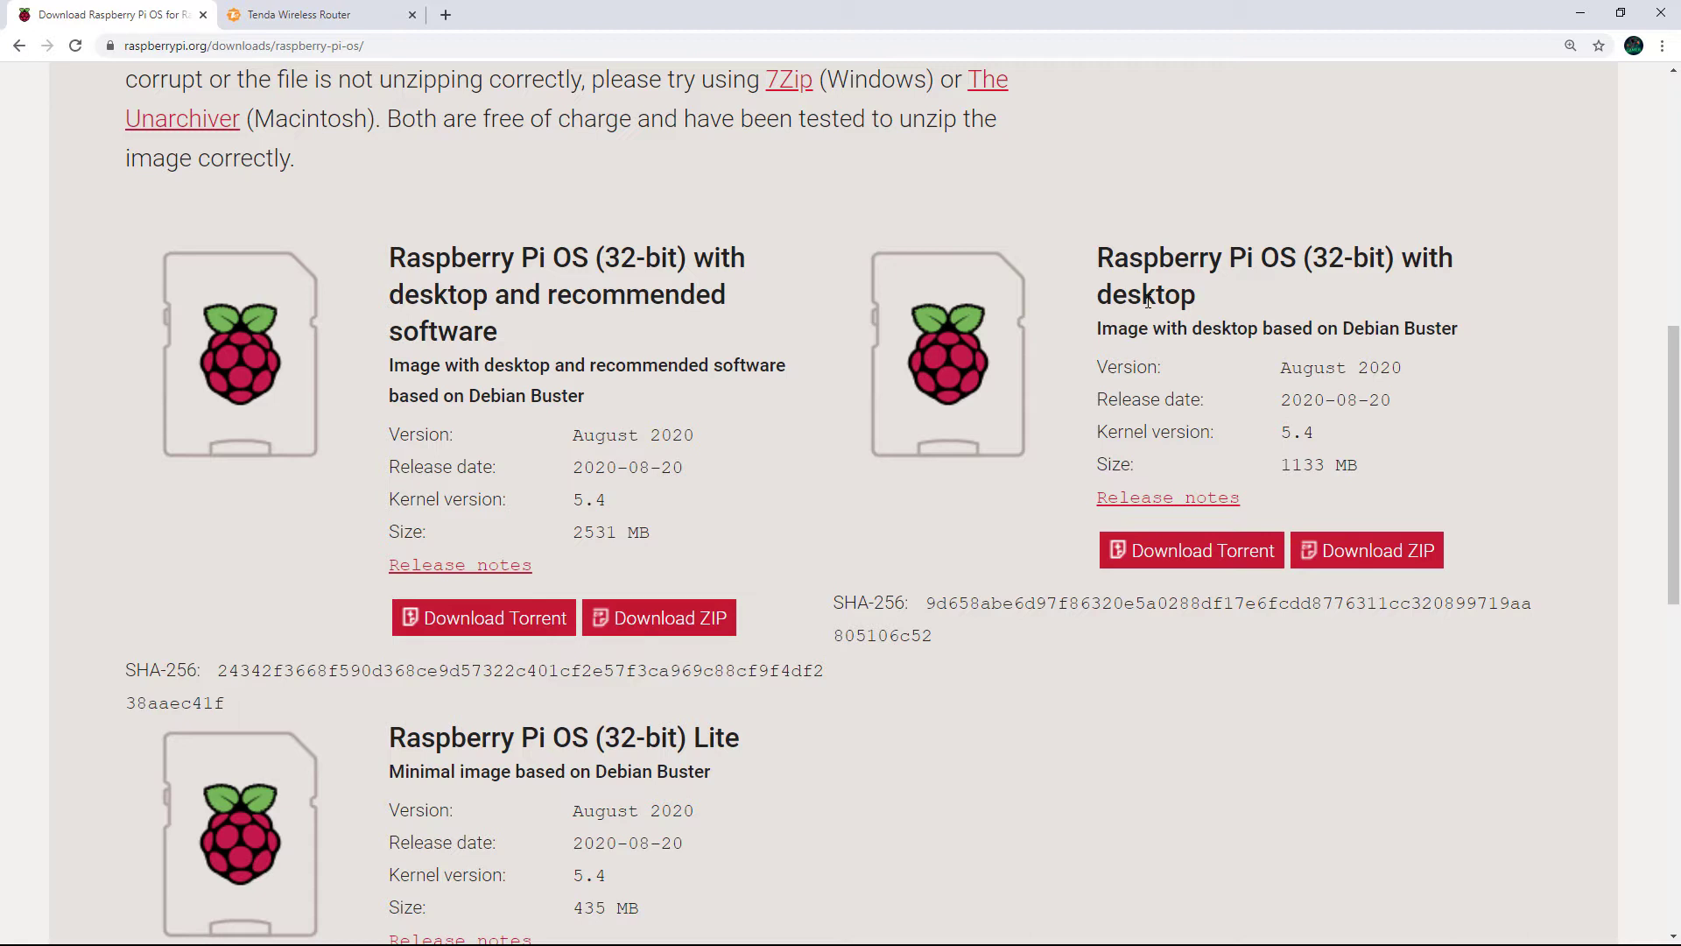
left_click(1192, 551)
key("super")
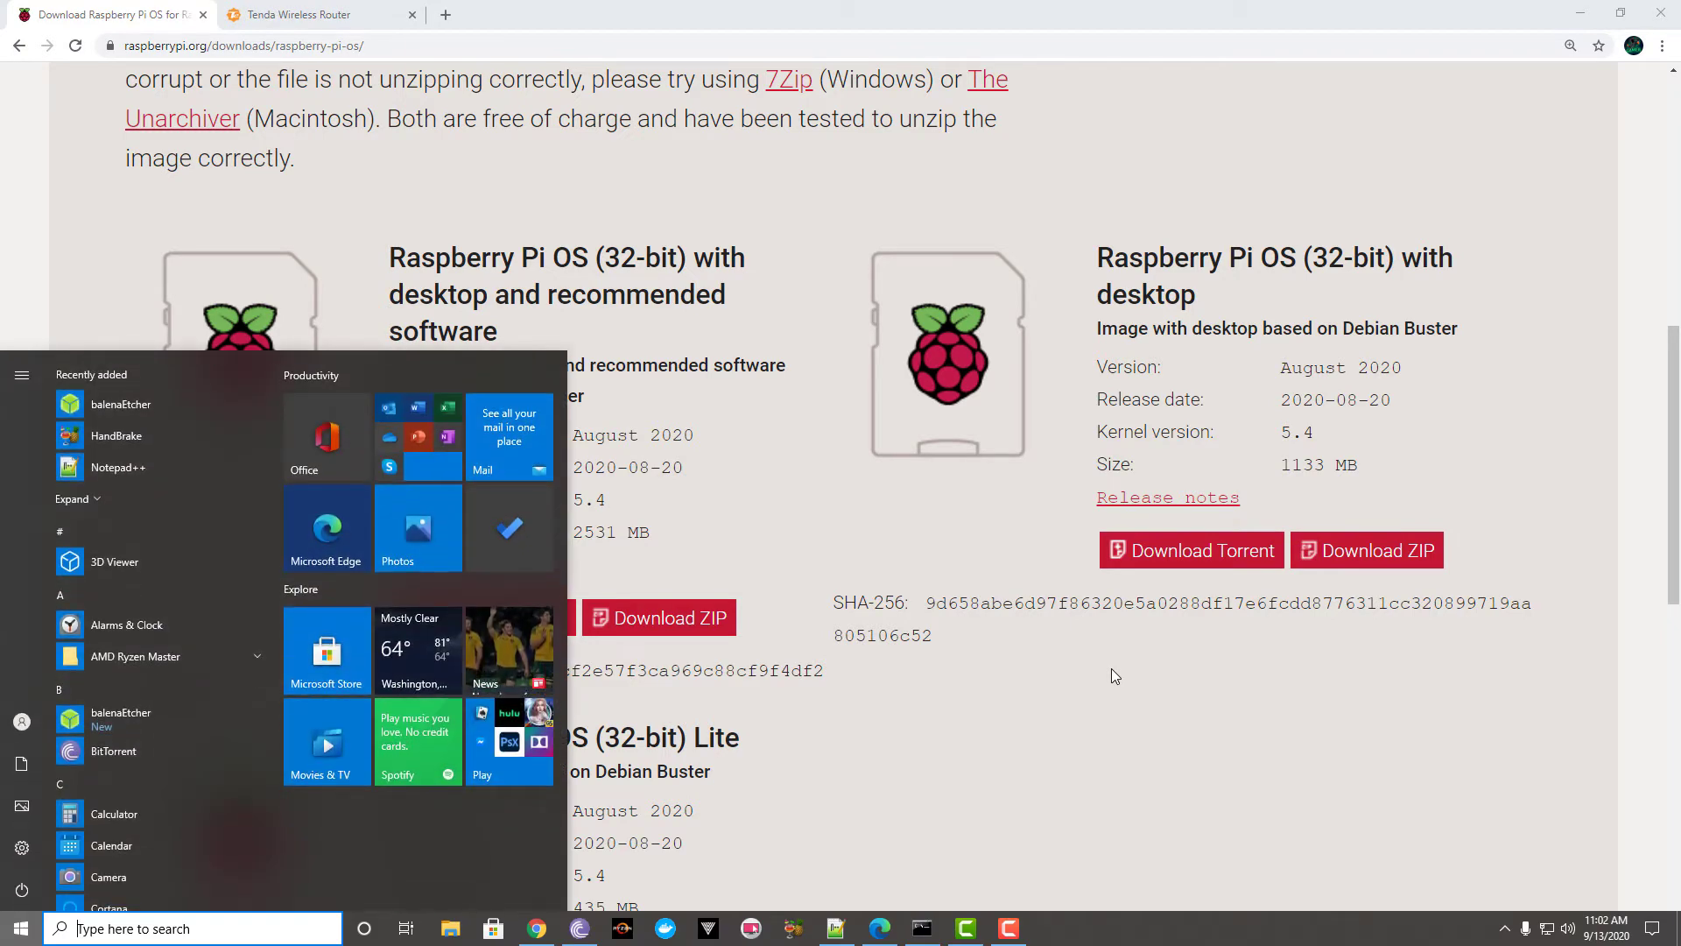
type("balena")
key("Return")
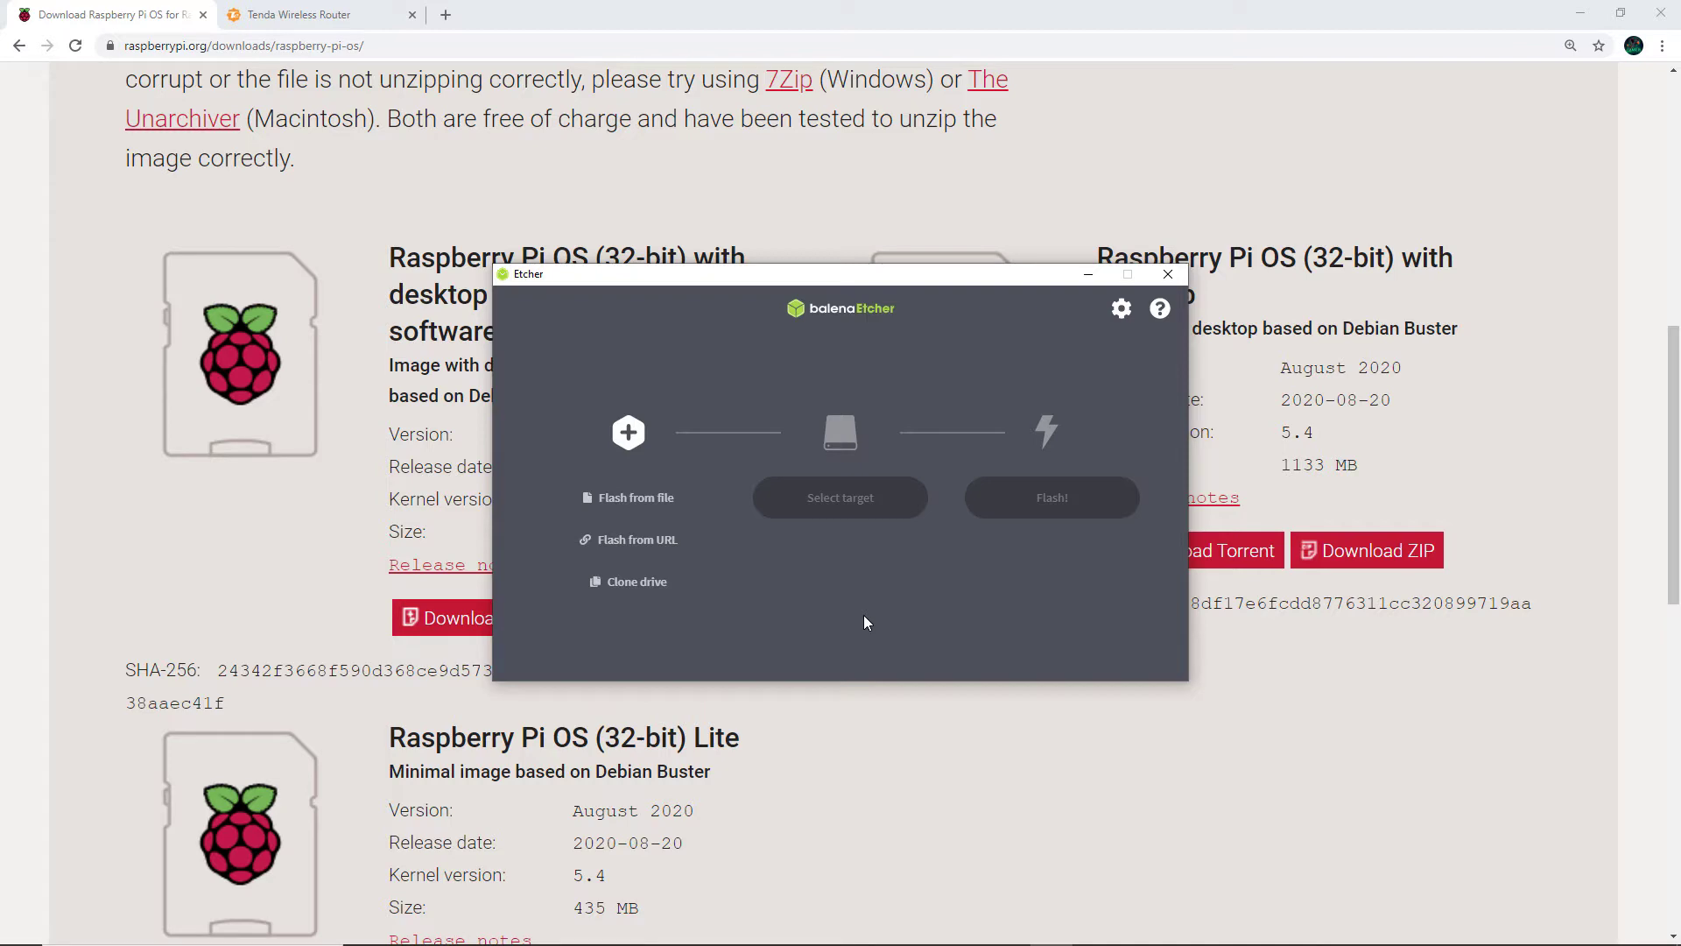
left_click(675, 502)
left_click(725, 456)
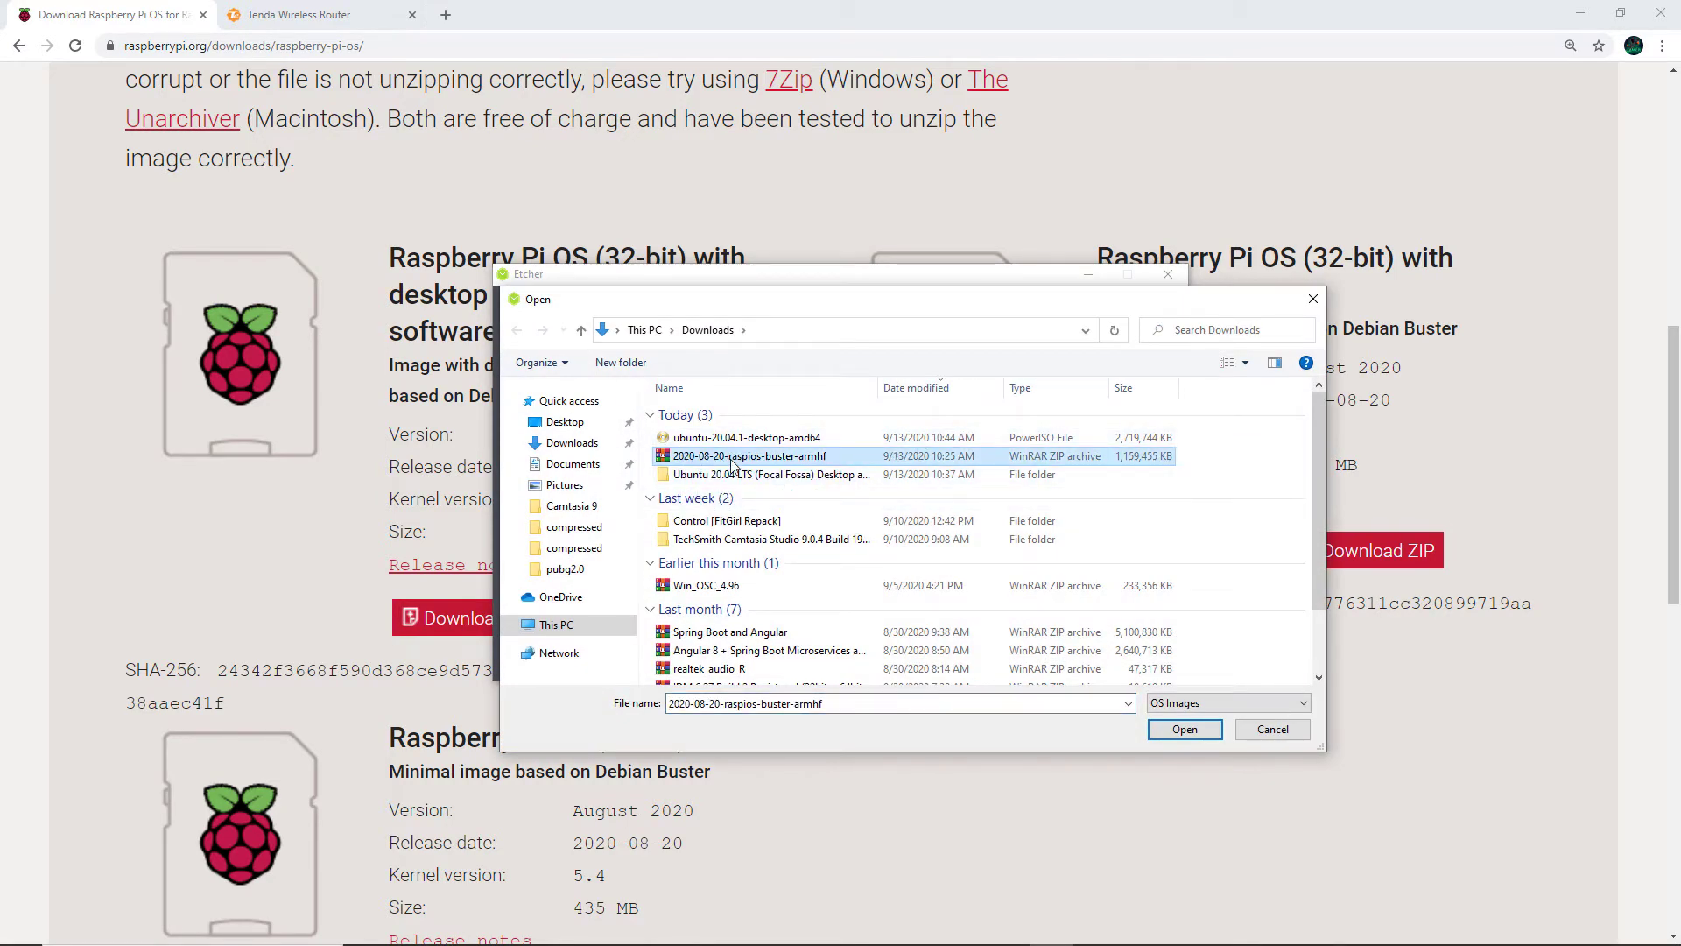
left_click(1277, 729)
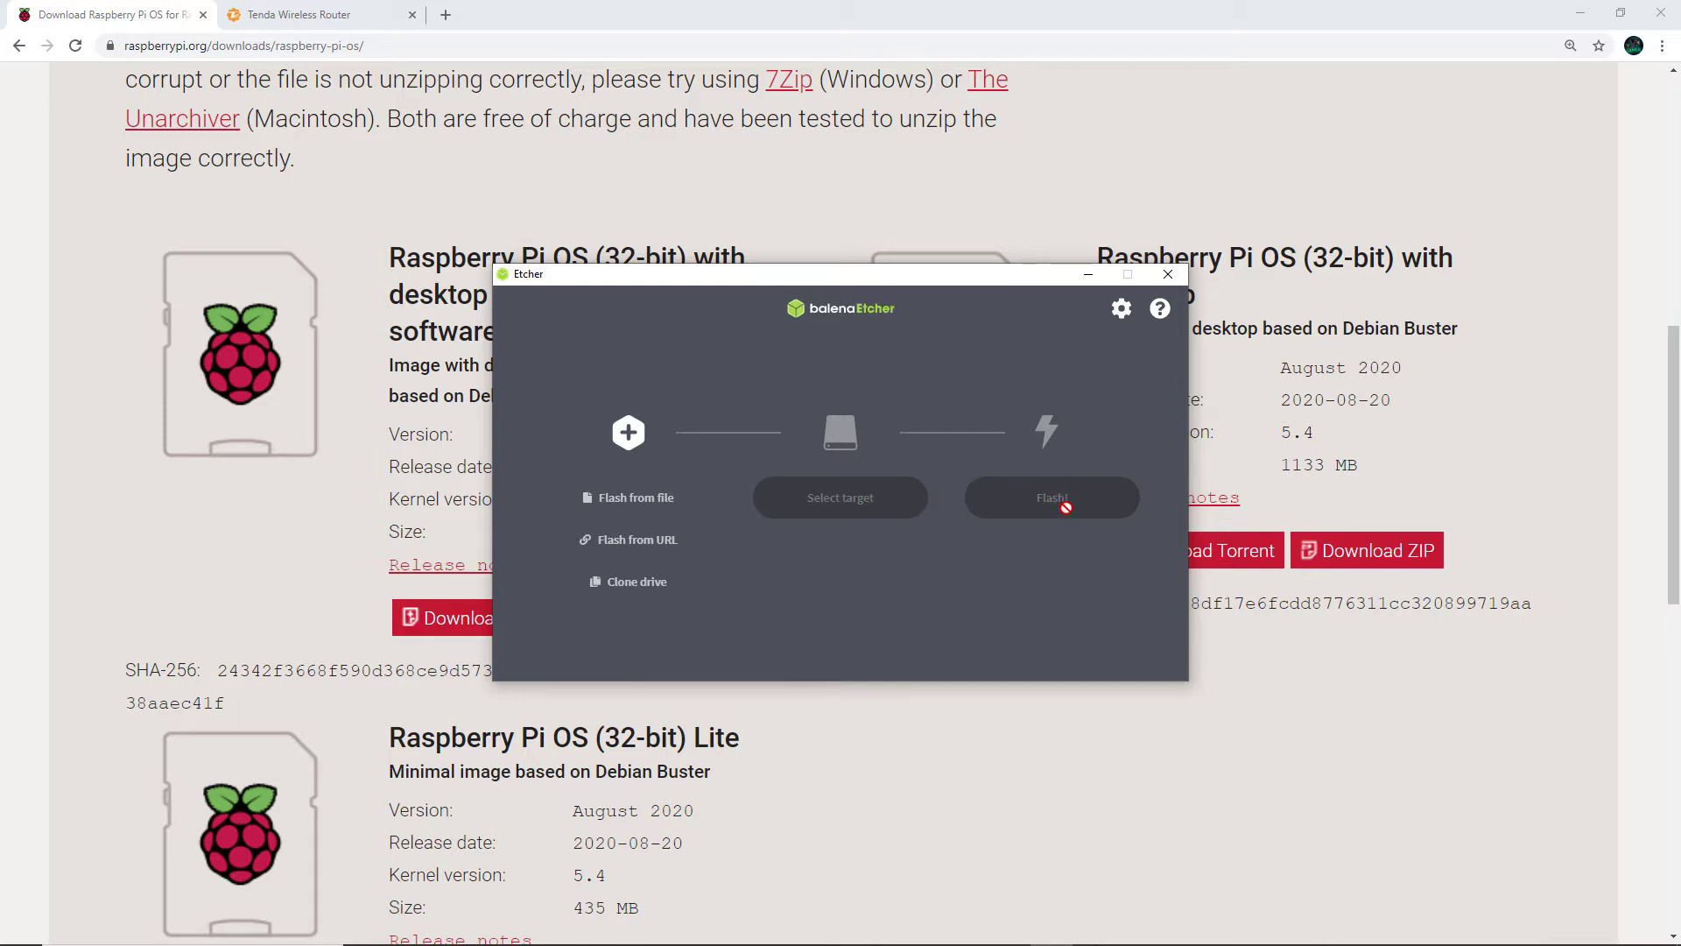
left_click(1087, 275)
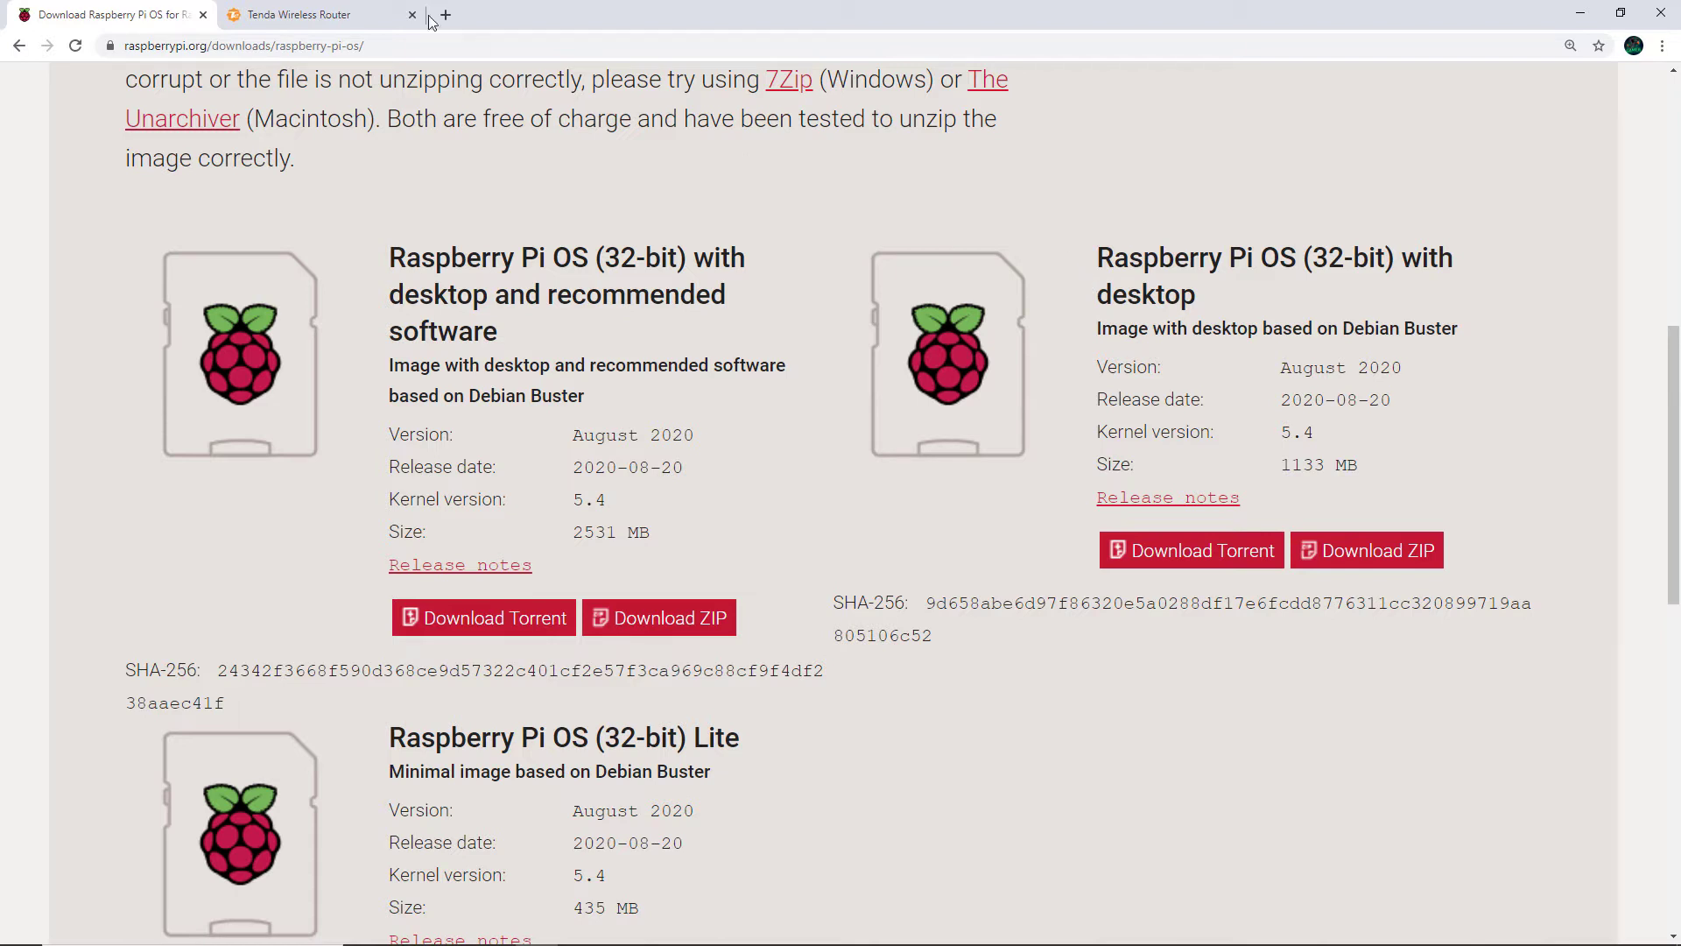
Copy raspberrypi's IP address 192.168.1.21 from the Tenda Bandwidth Control device list
left_click(373, 7)
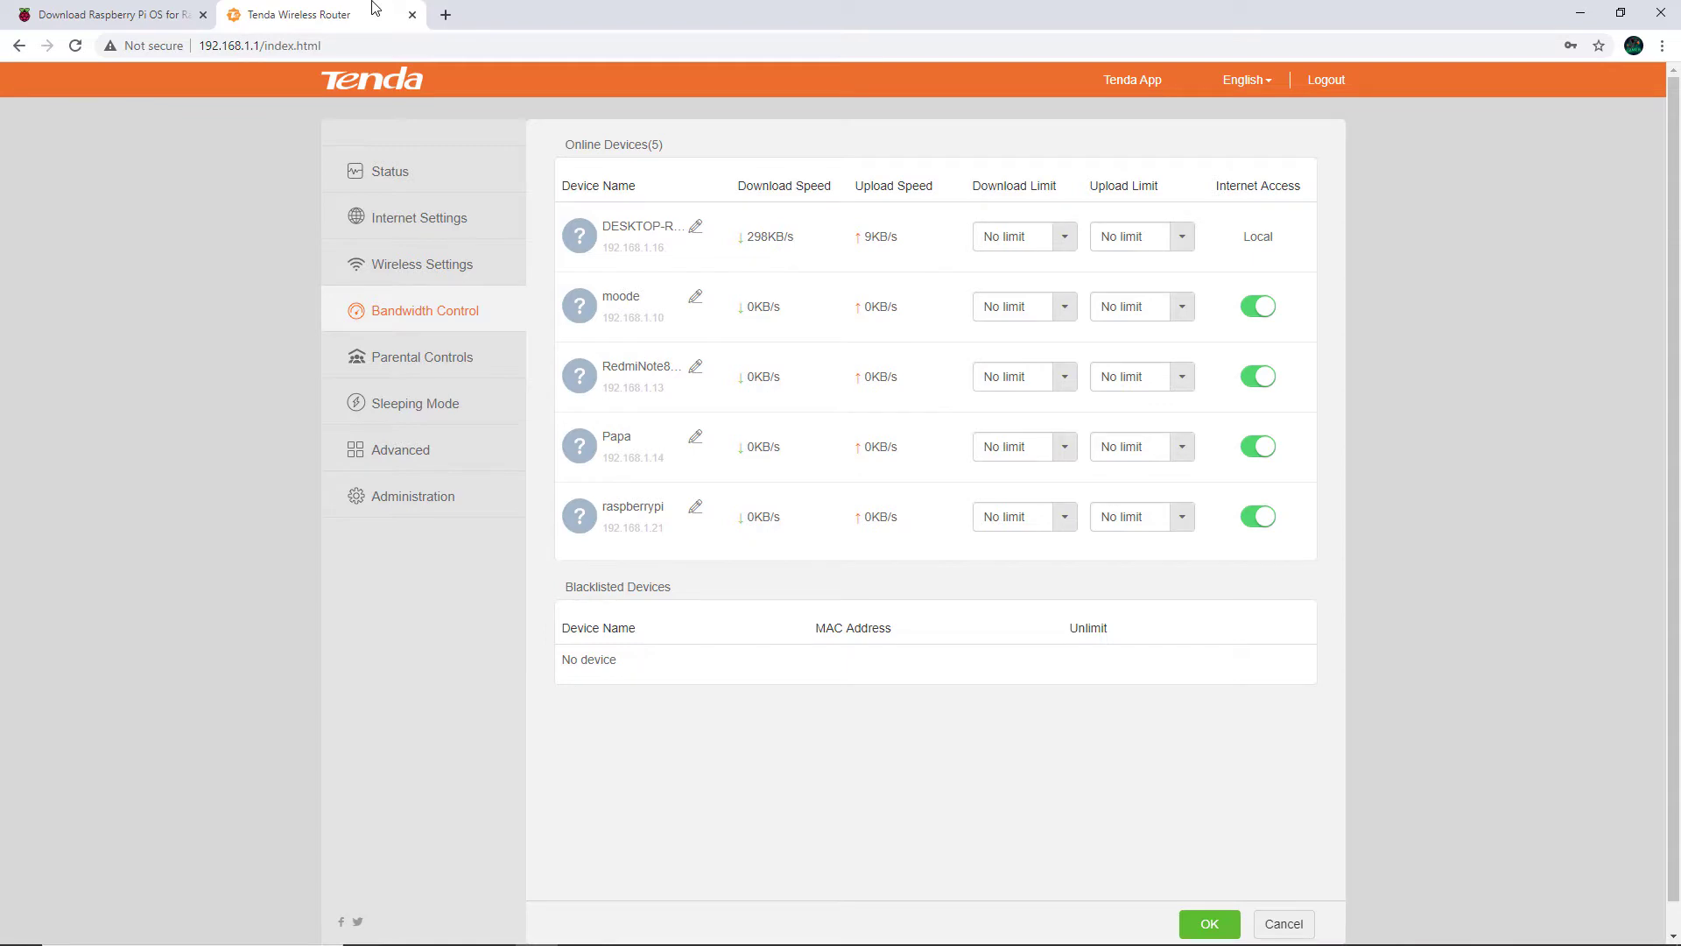
double_click(633, 529)
key("ctrl+plus")
key("ctrl+plus")
key("ctrl+plus")
key("ctrl+plus")
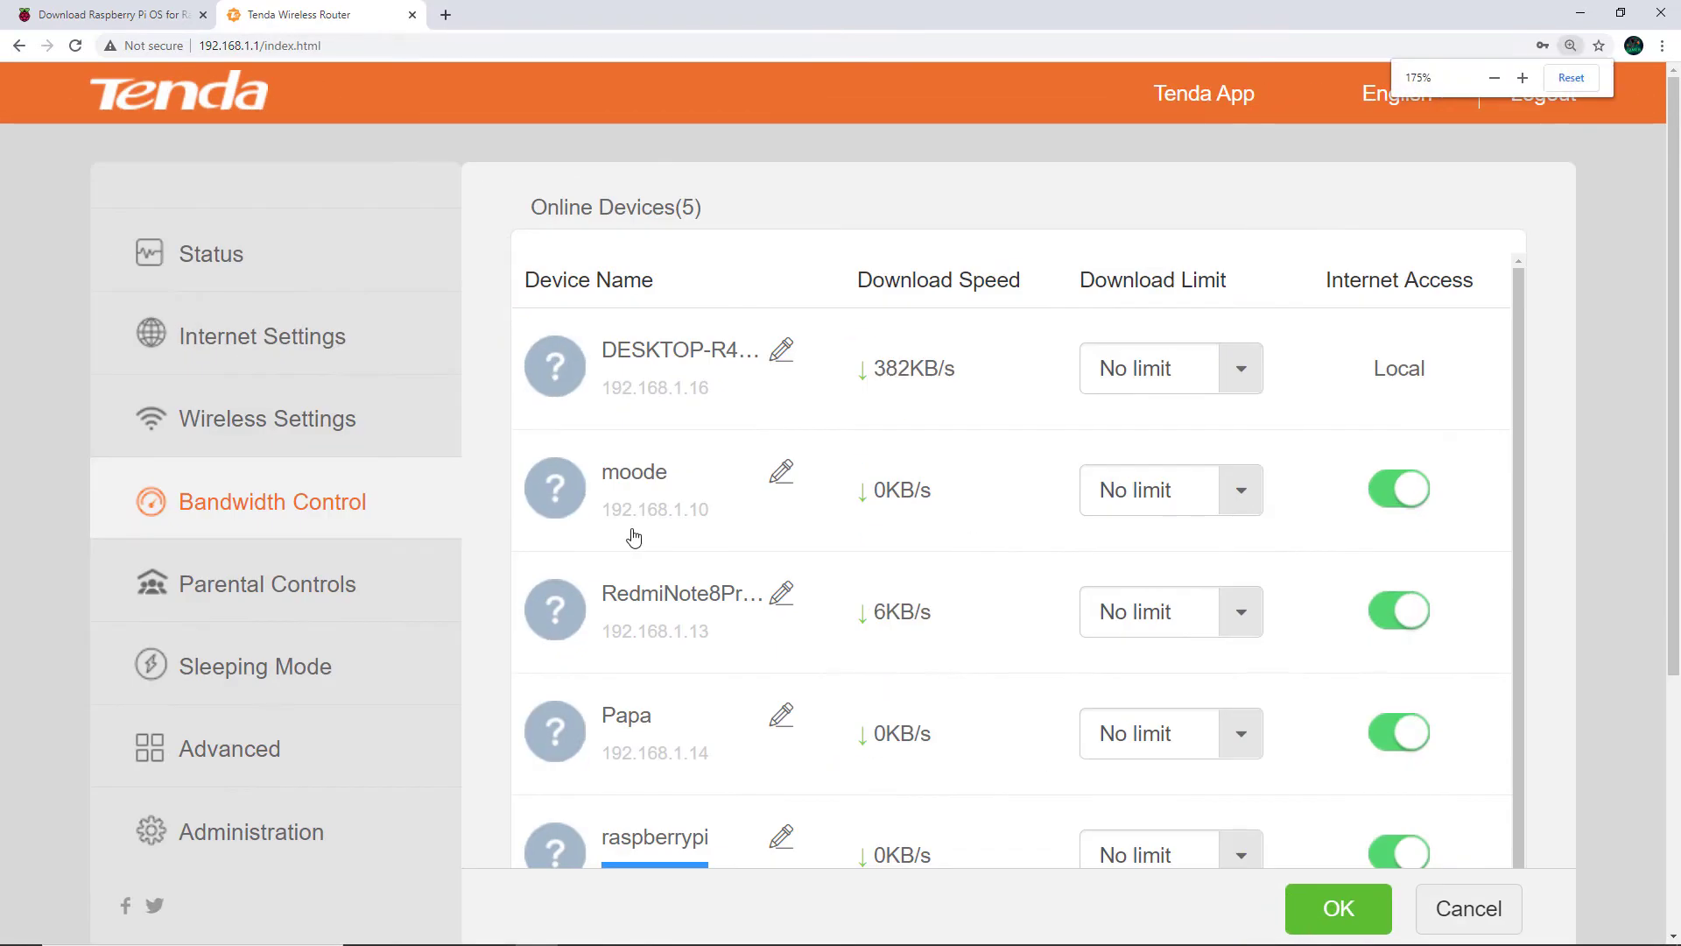
scroll(635, 536, "down", 2)
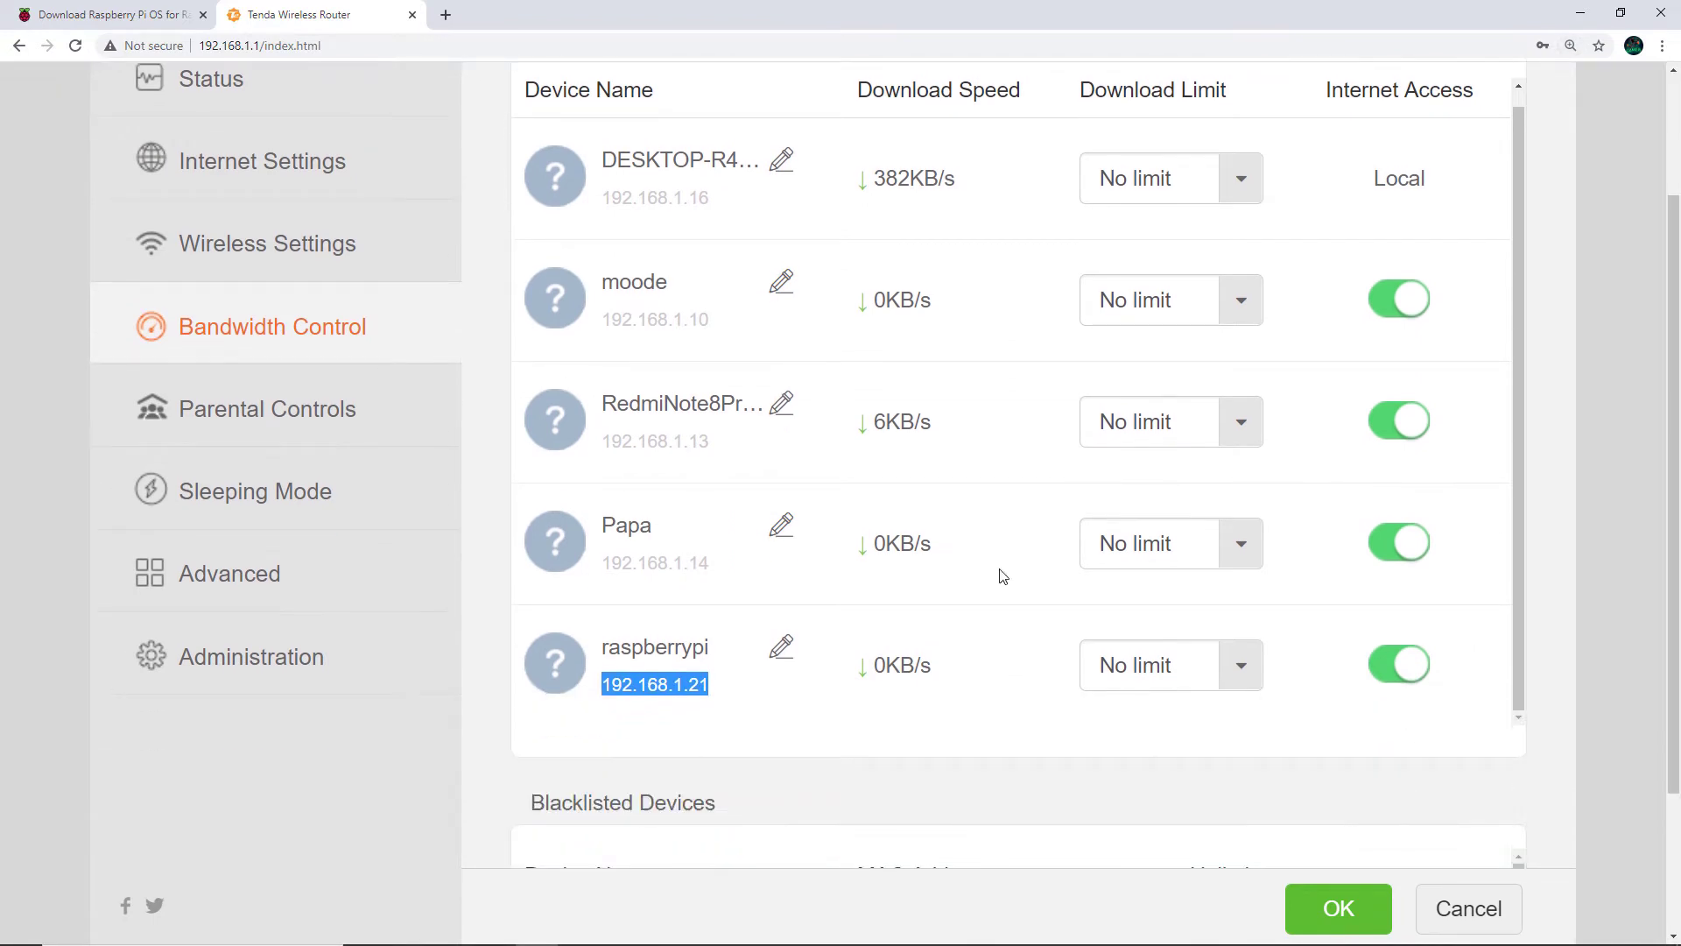
right_click(659, 684)
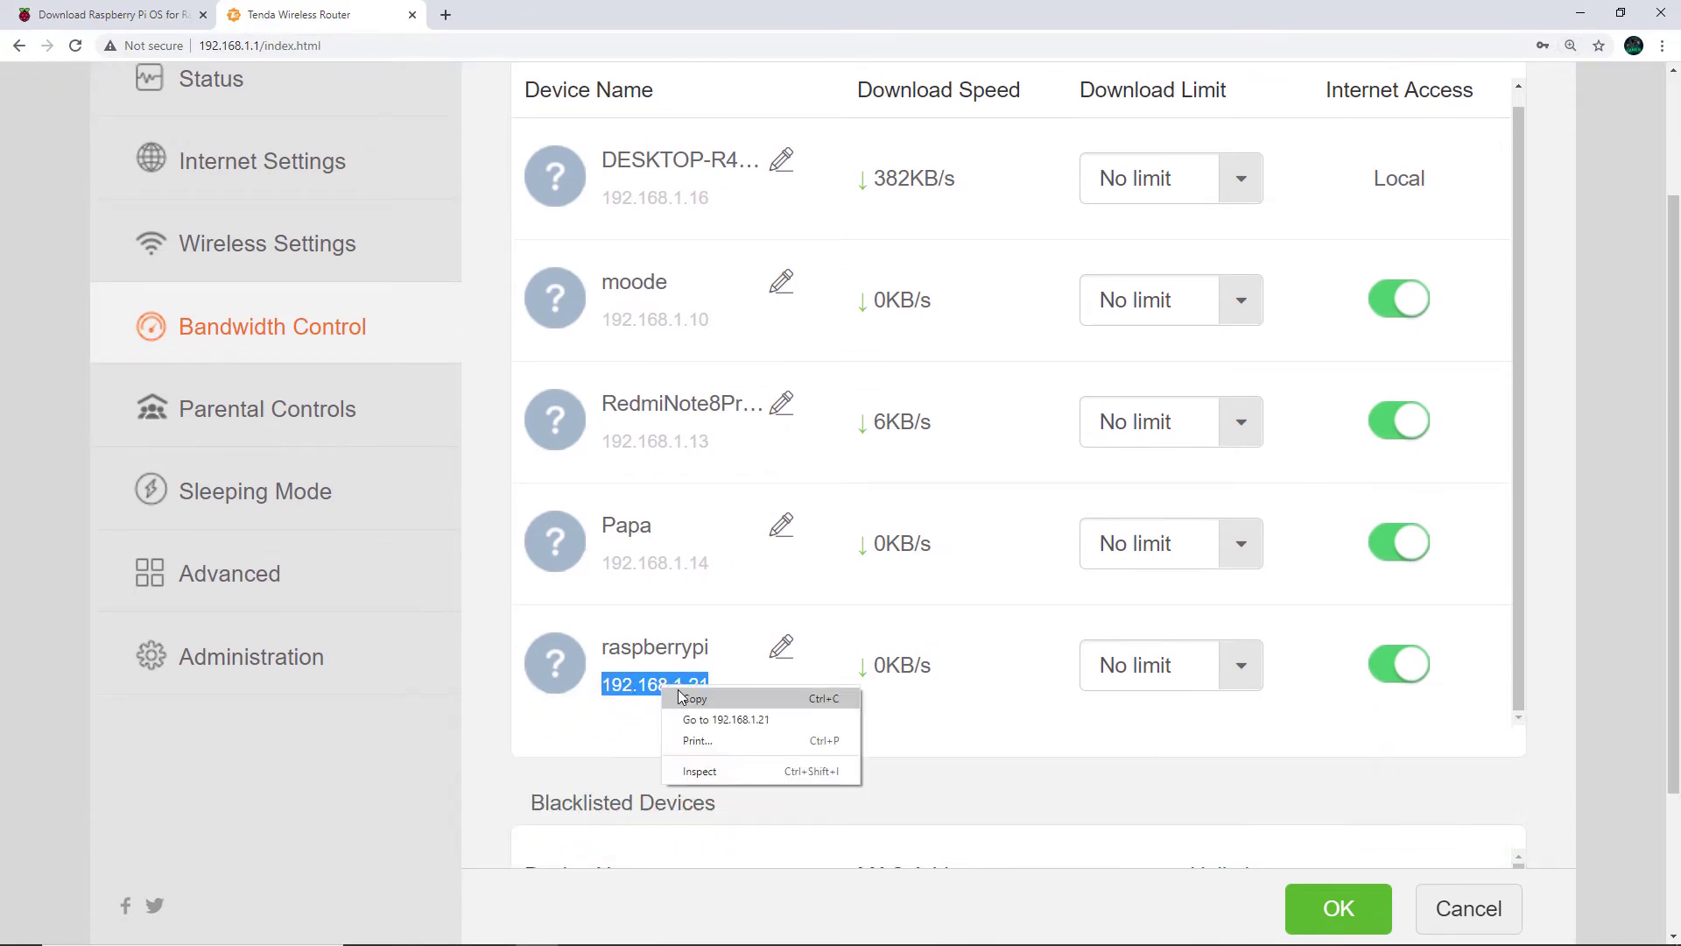
left_click(682, 696)
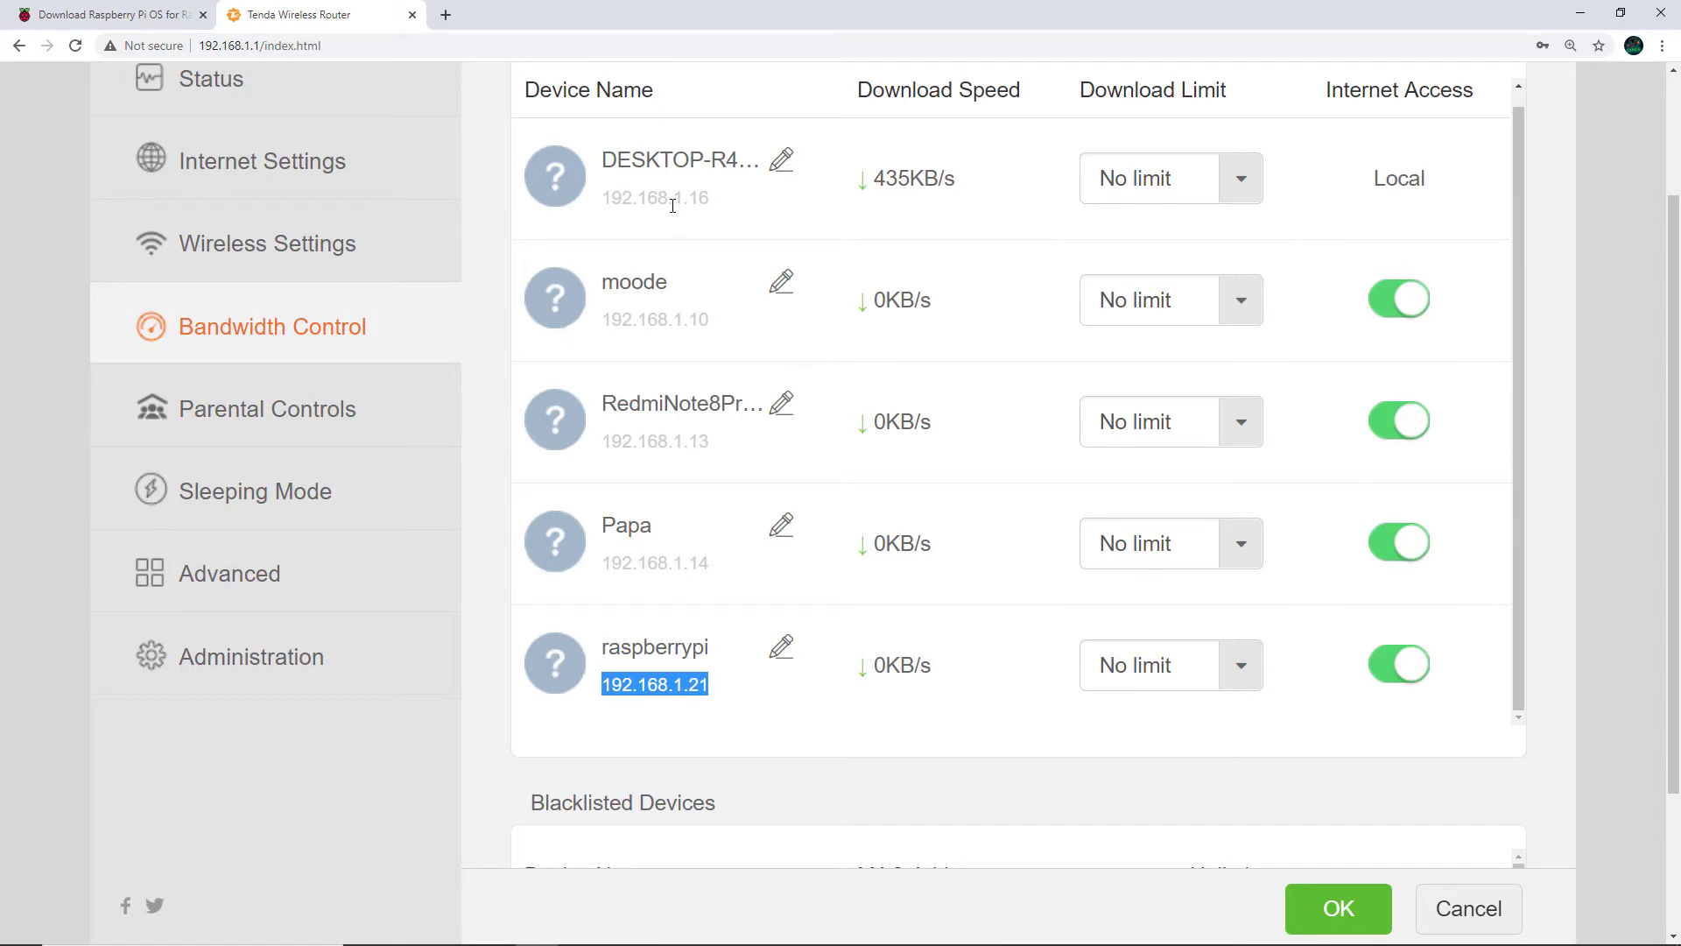
key("alt+Tab")
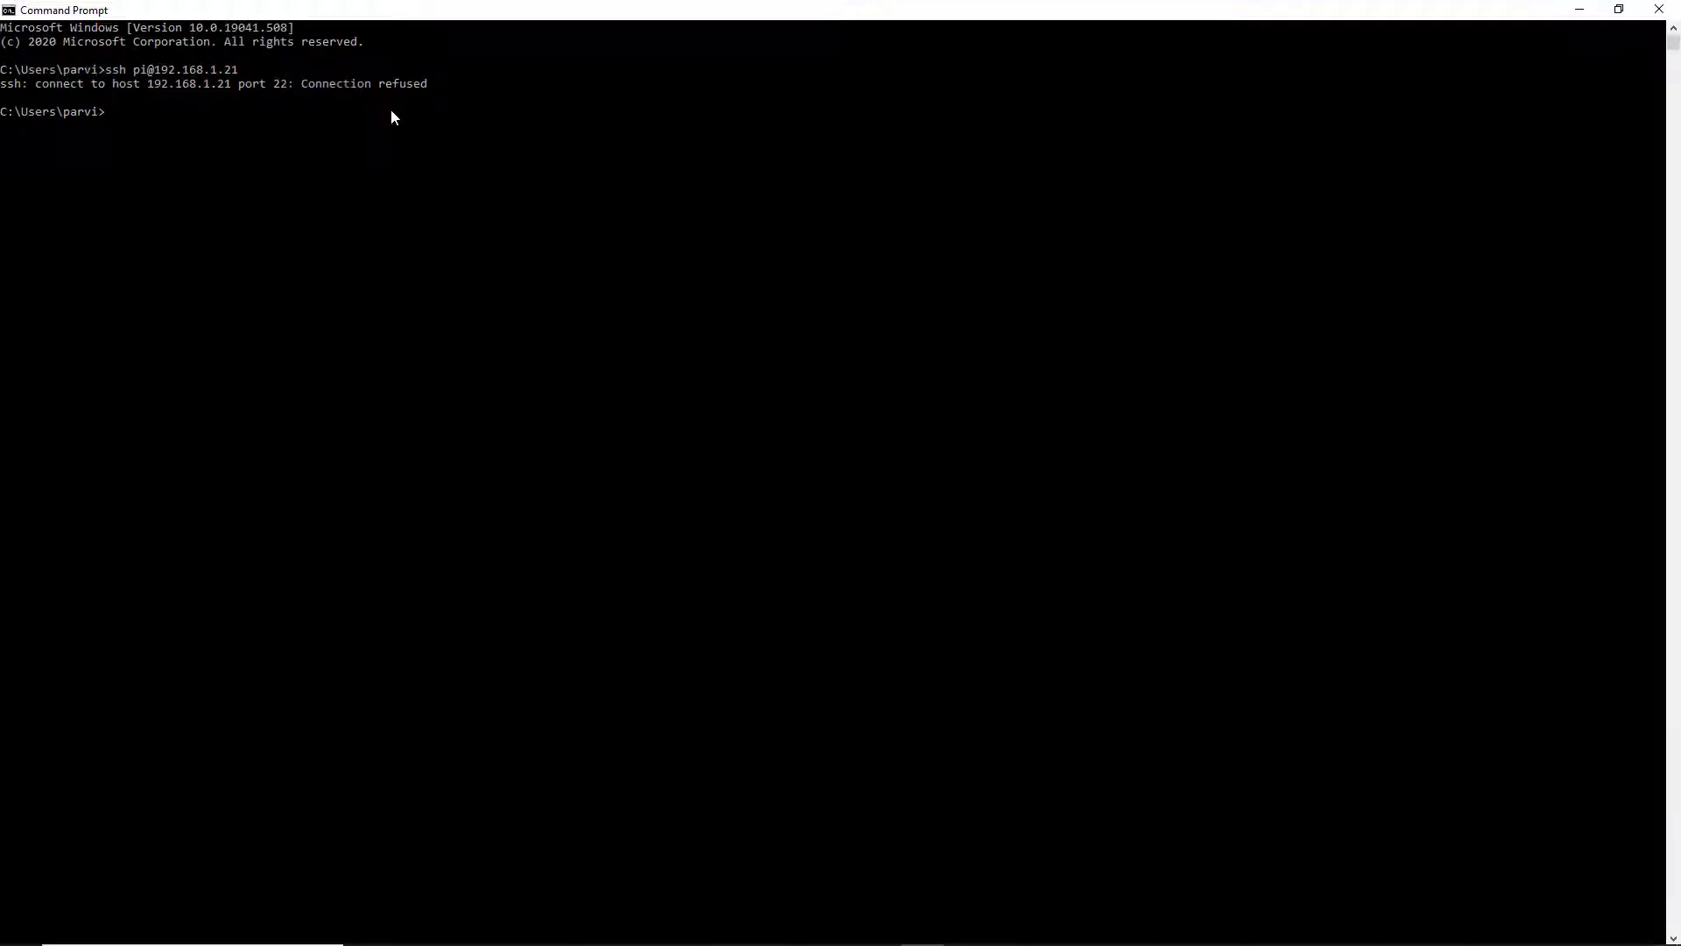
key("Up")
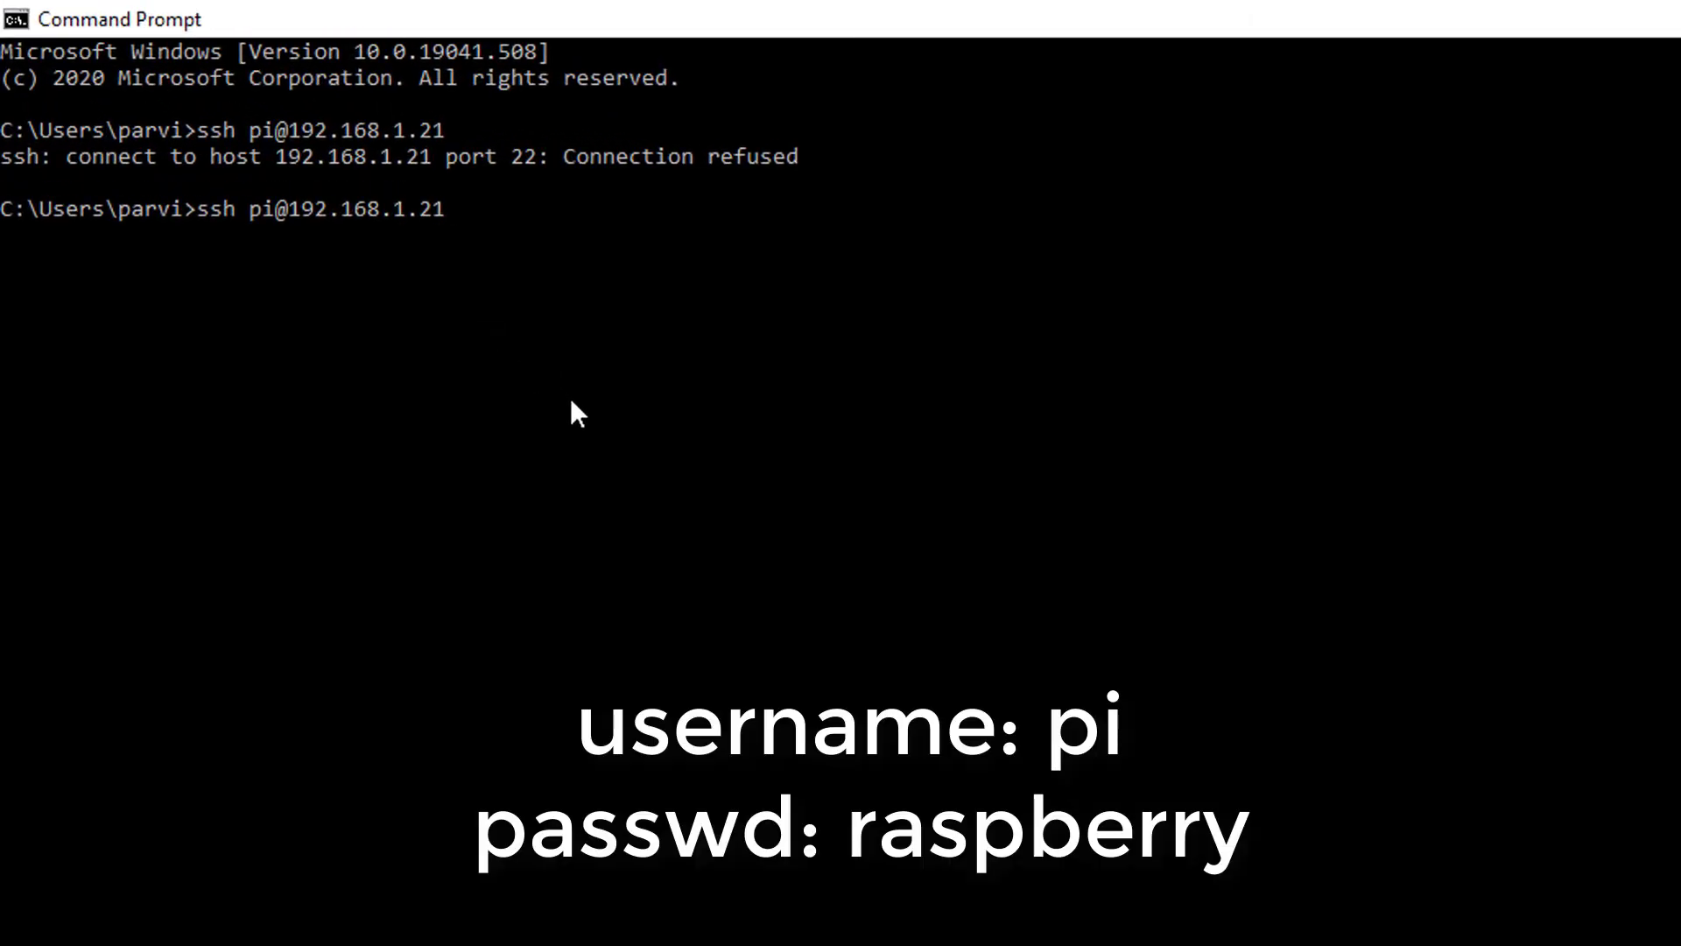
key("Return")
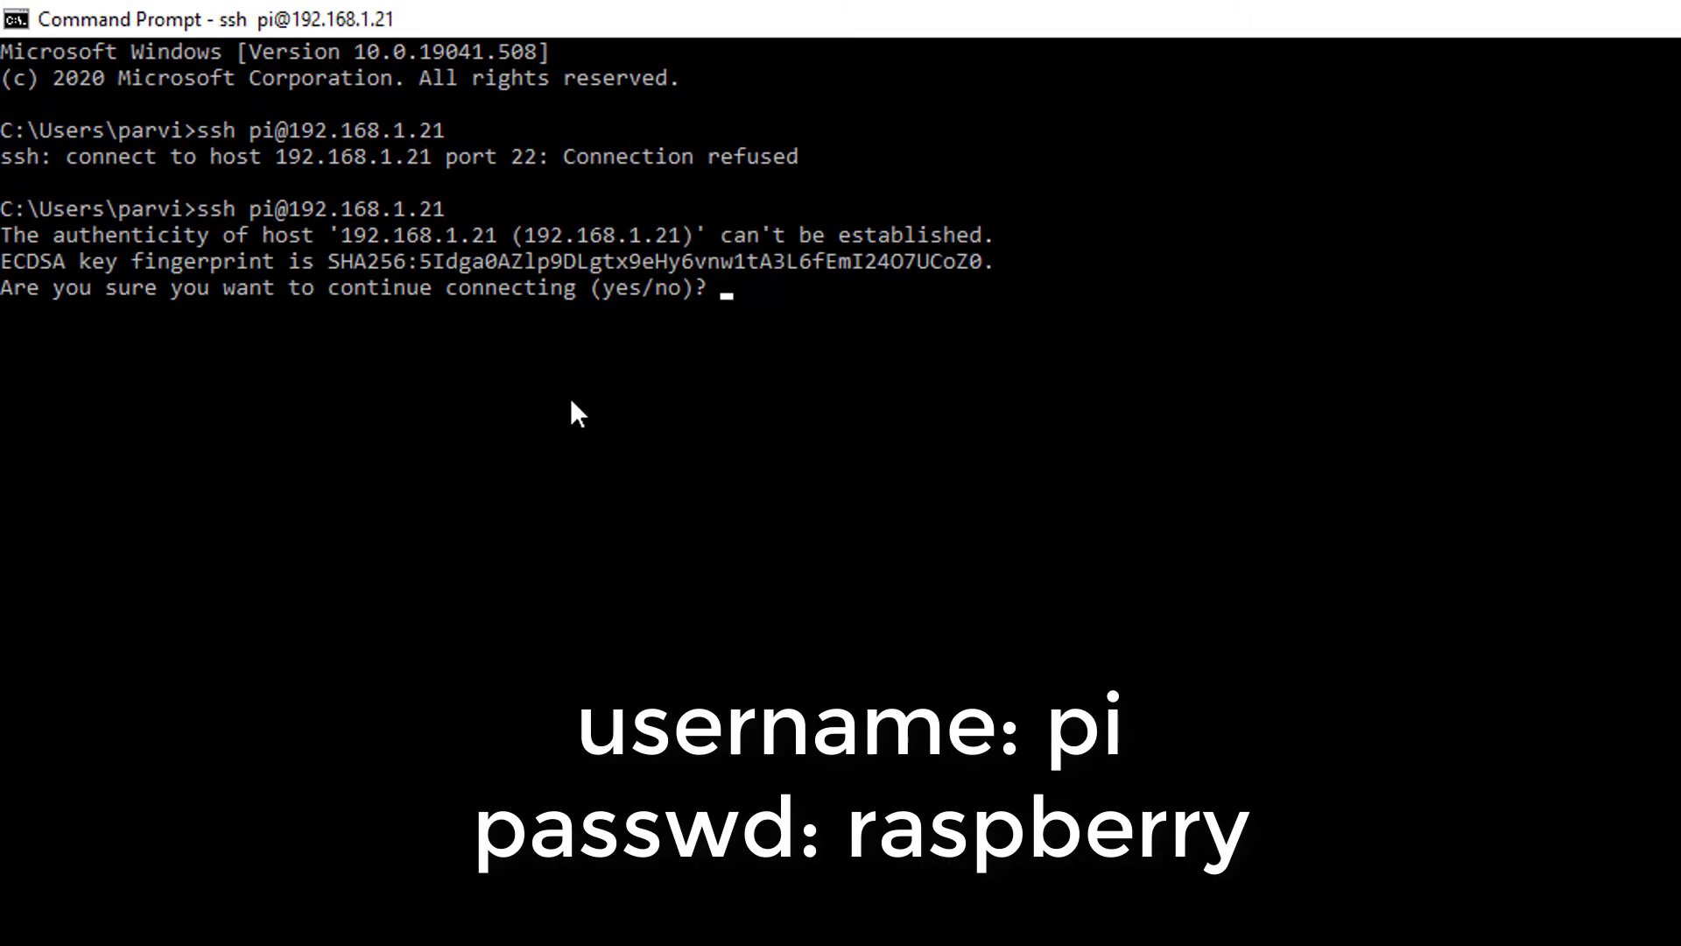
type("yes")
key("Return")
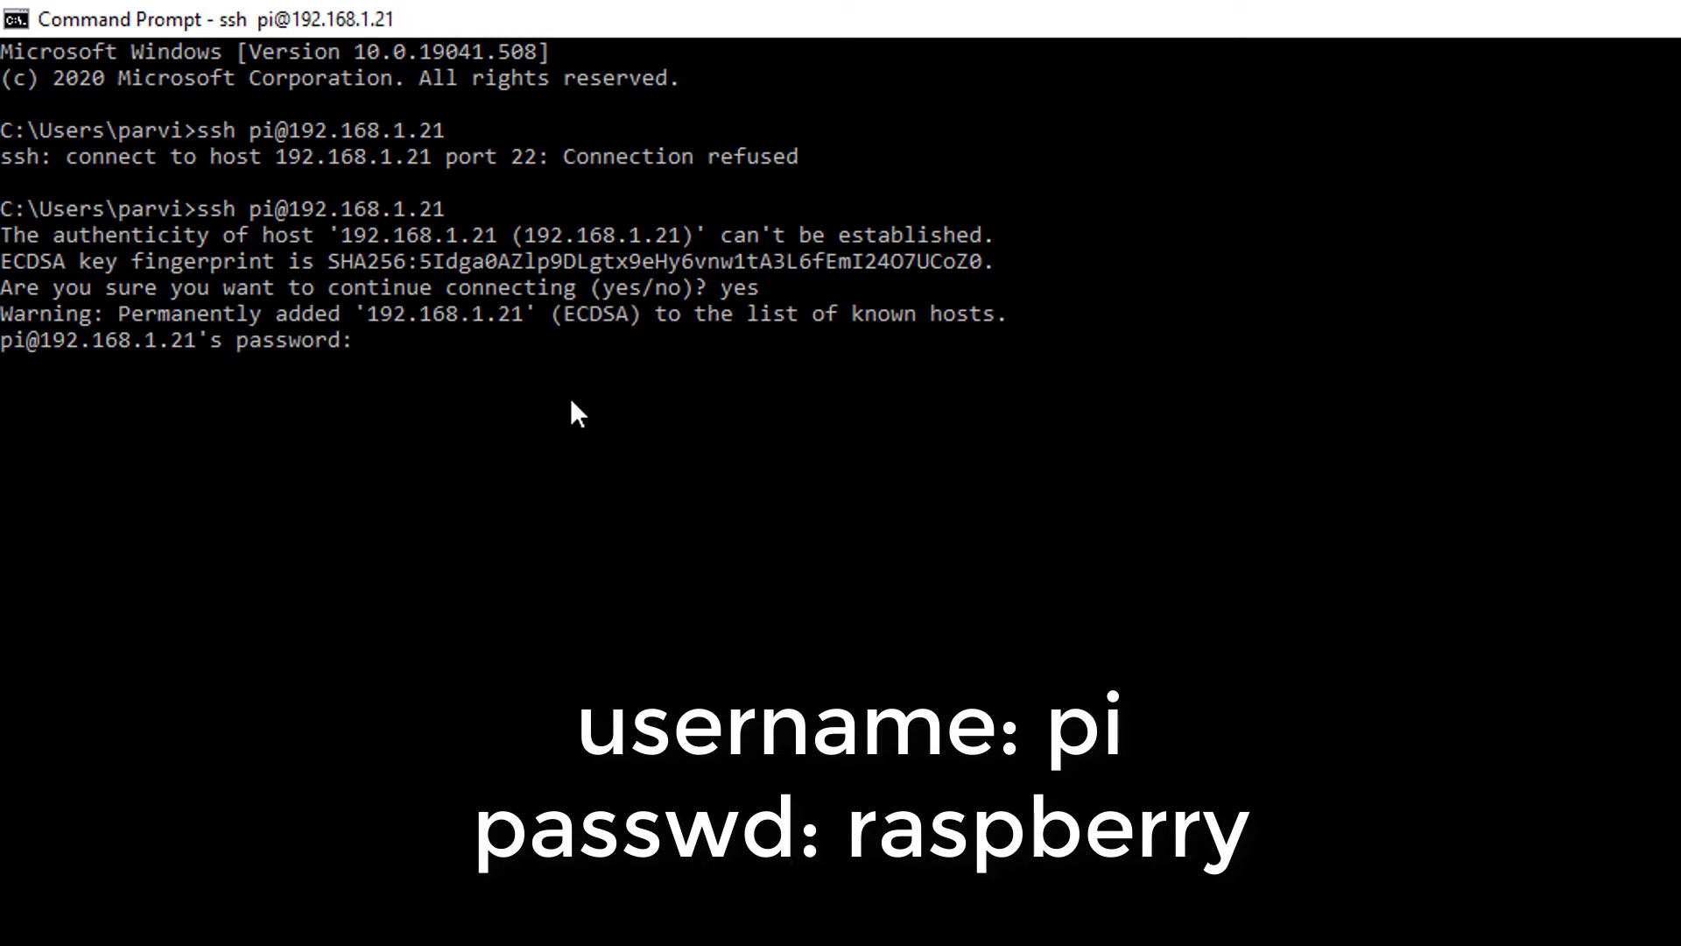
type("raspberry")
key("Return")
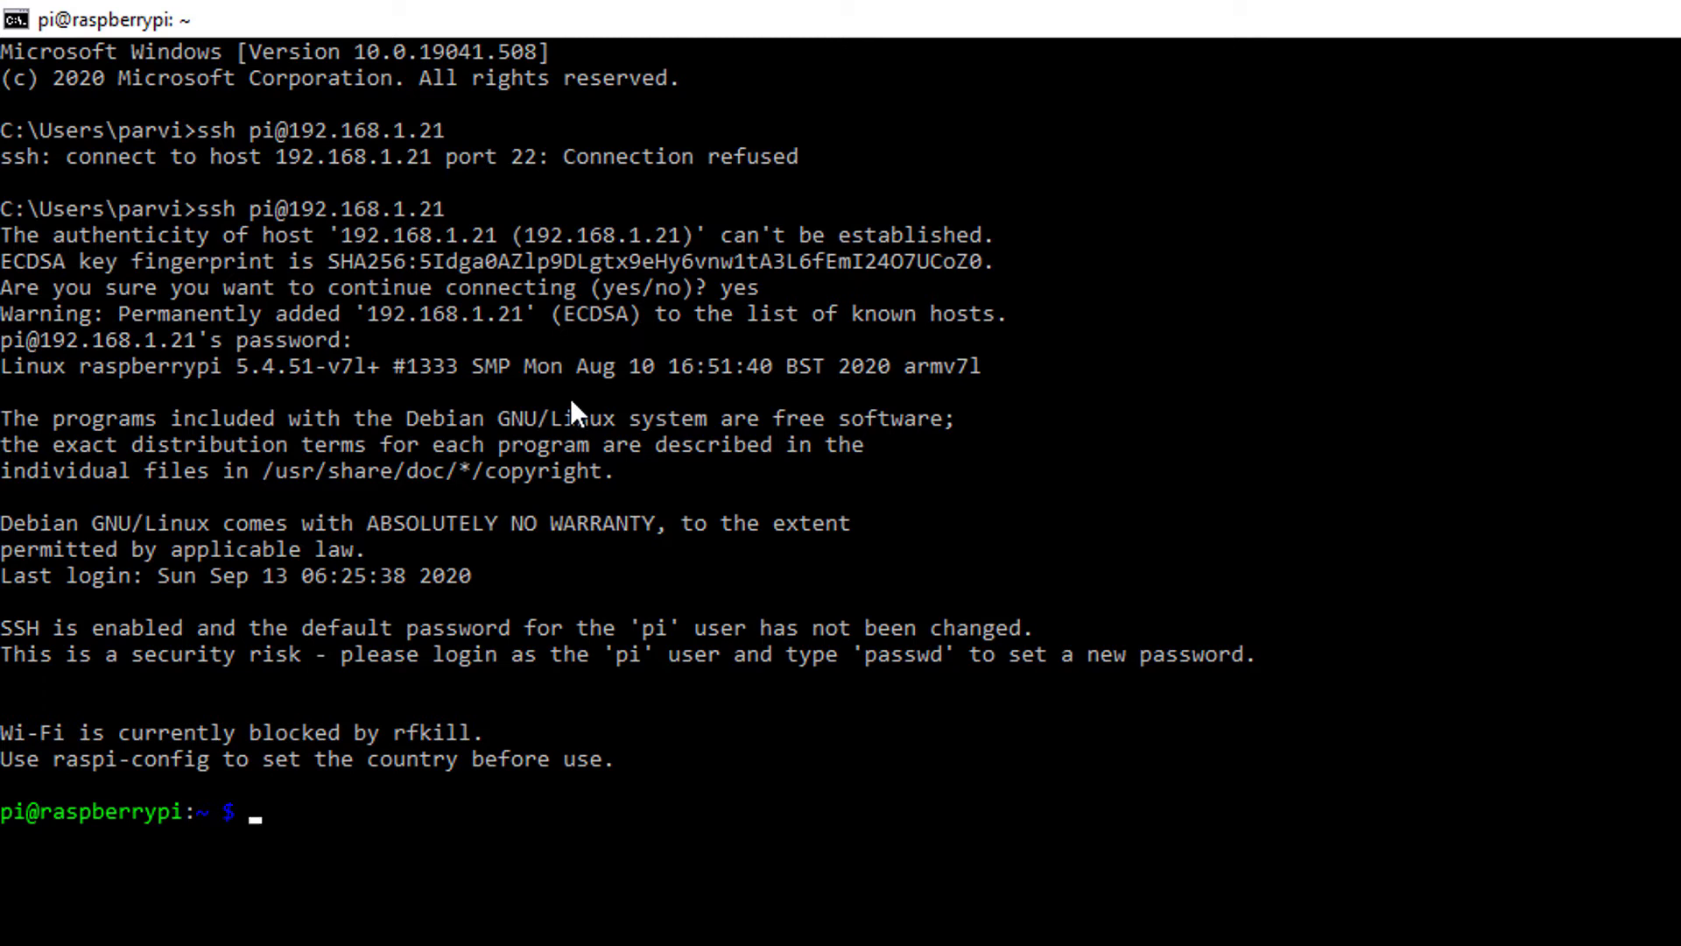
key("alt+Tab")
key("alt+Tab")
key("alt+Tab")
key("alt+Tab")
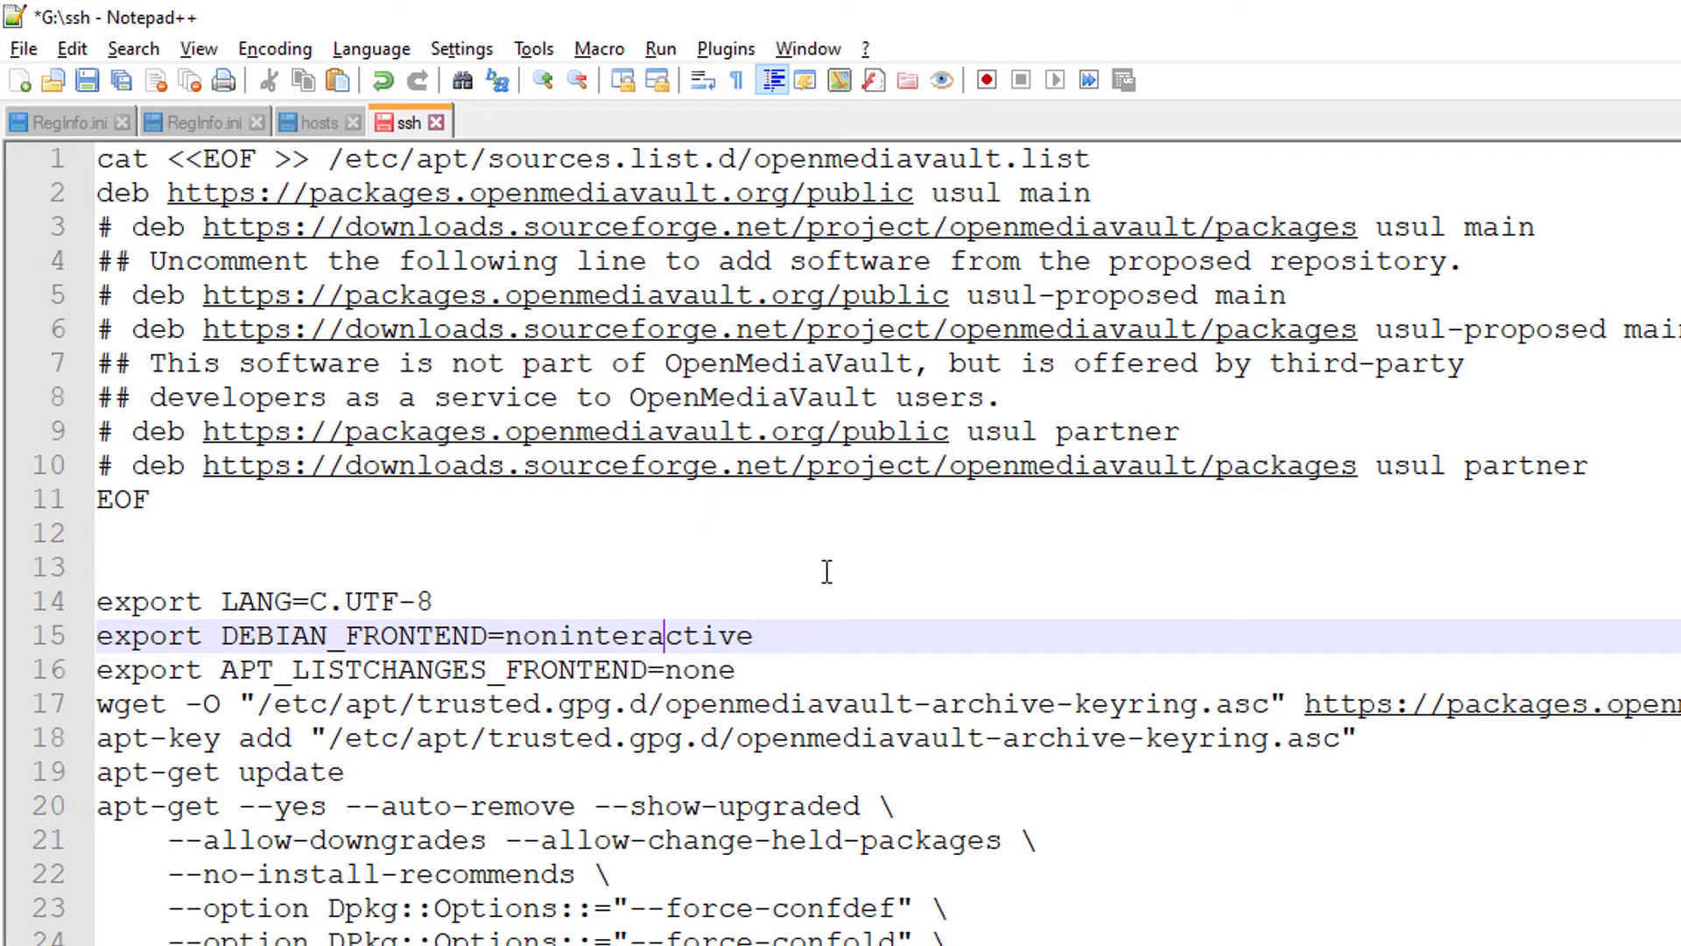
Open /etc/apt/sources.list.d/openmediavault.list in nano with sudo
left_click(1099, 162)
left_click_drag(1086, 162, 338, 164)
key("ctrl+c")
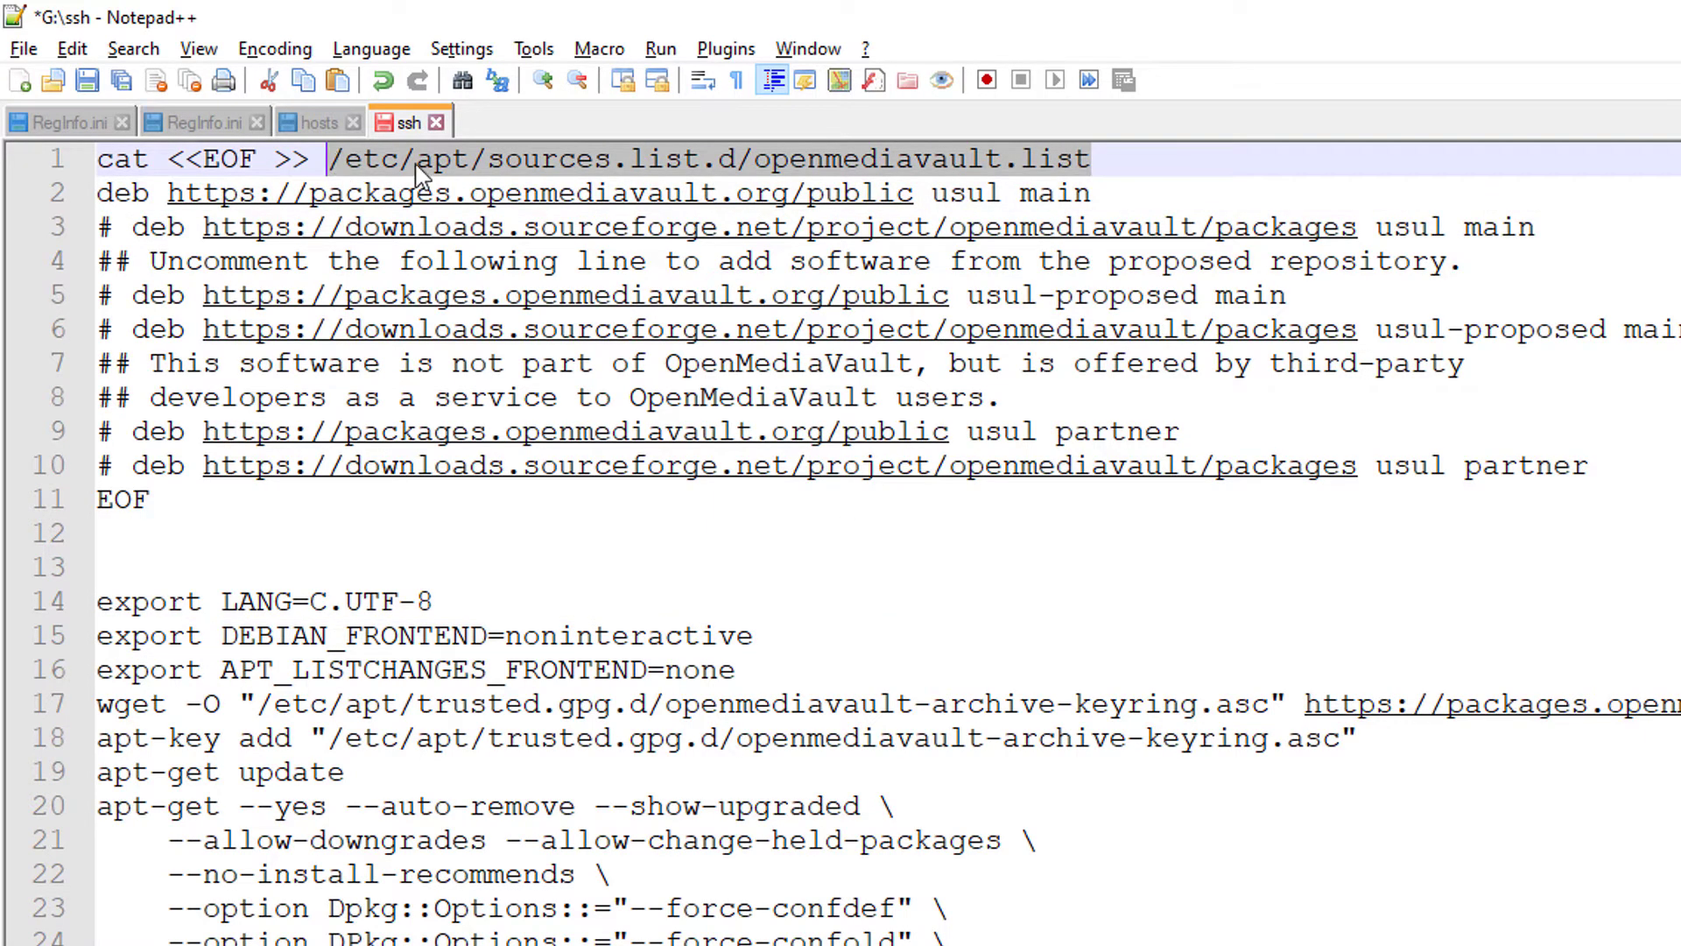
key("alt+Tab")
left_click(1002, 176)
key("Escape")
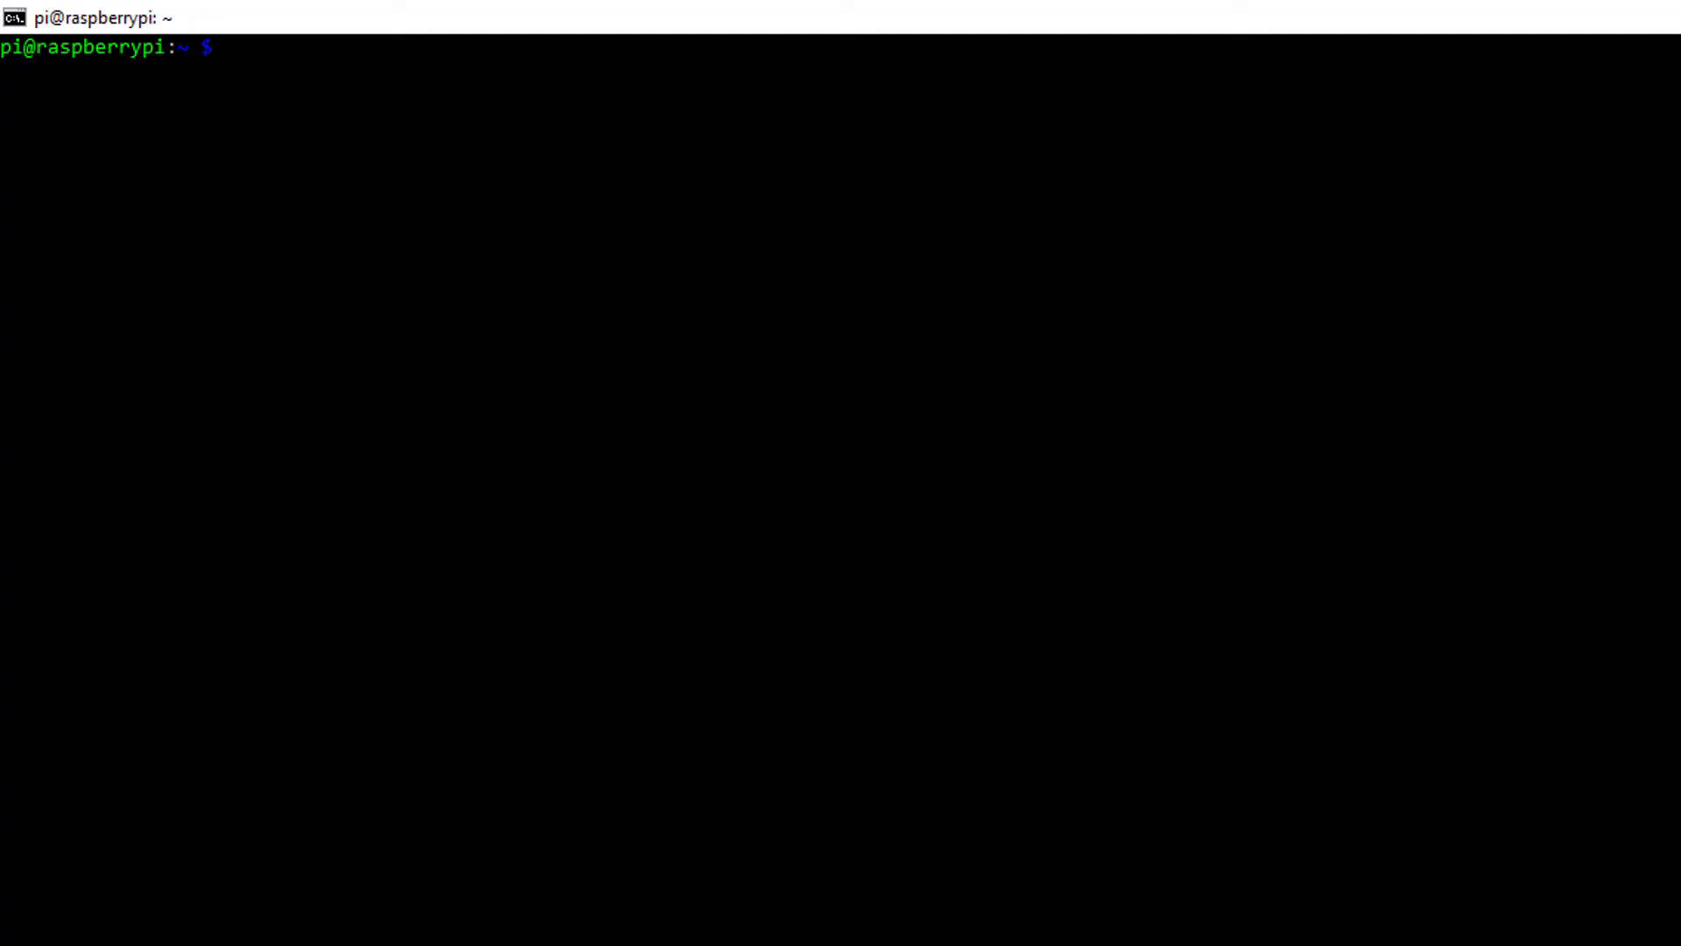
type("sudo v")
key("BackSpace")
type("nano")
key("ctrl+v")
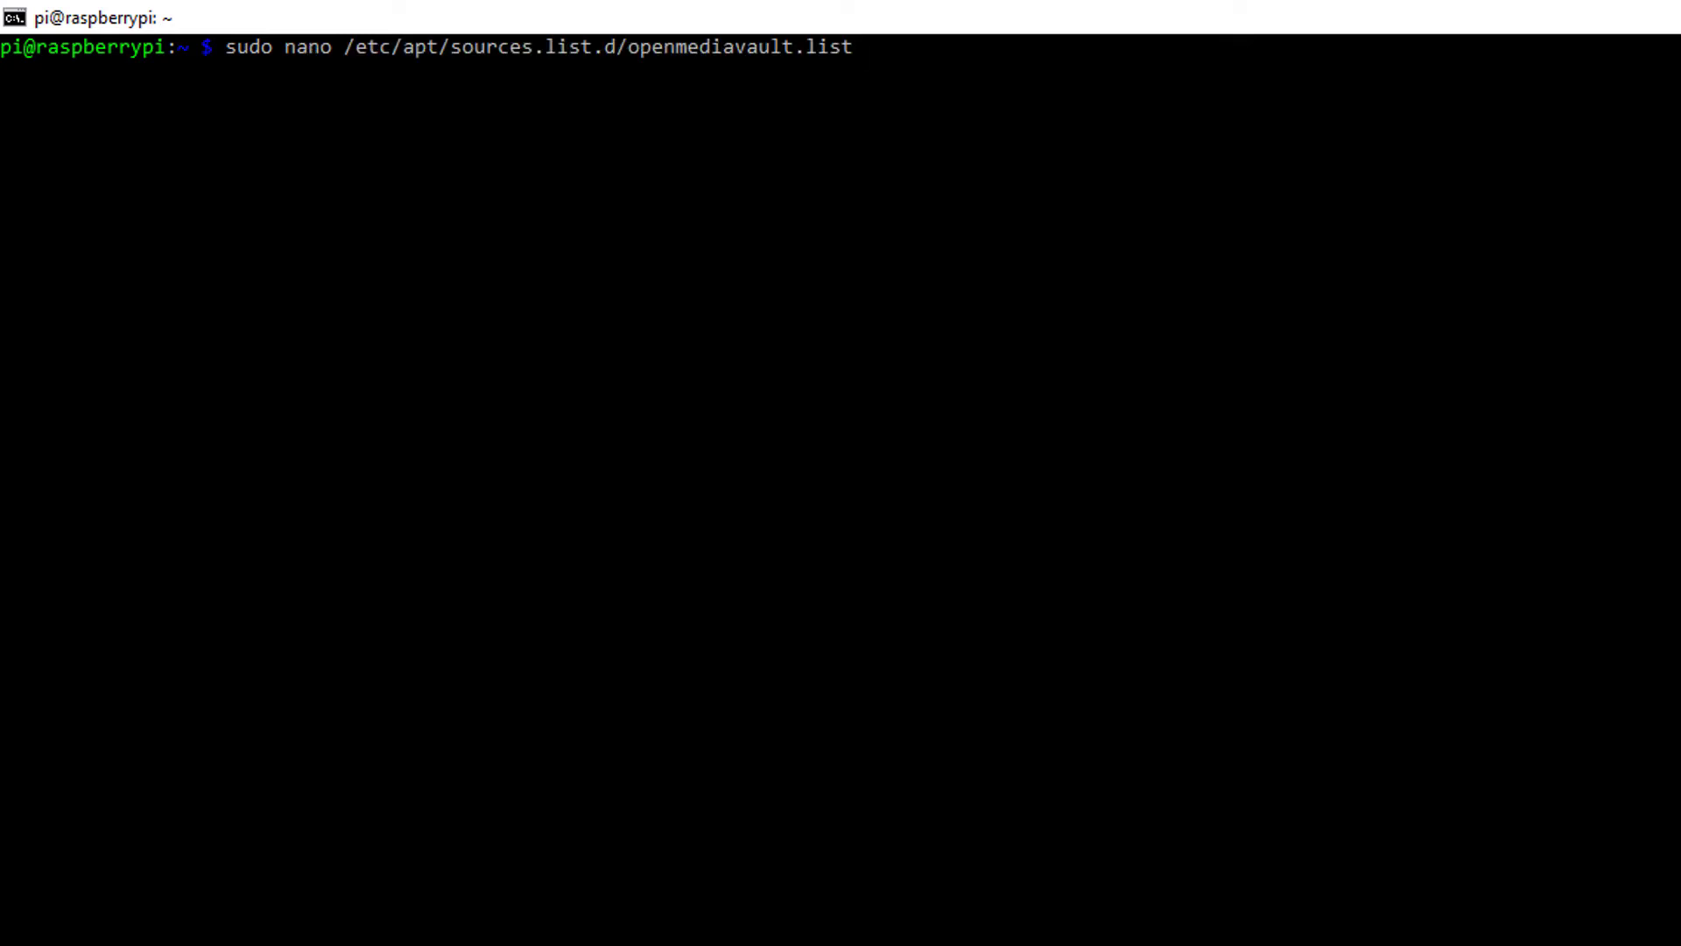
key("Return")
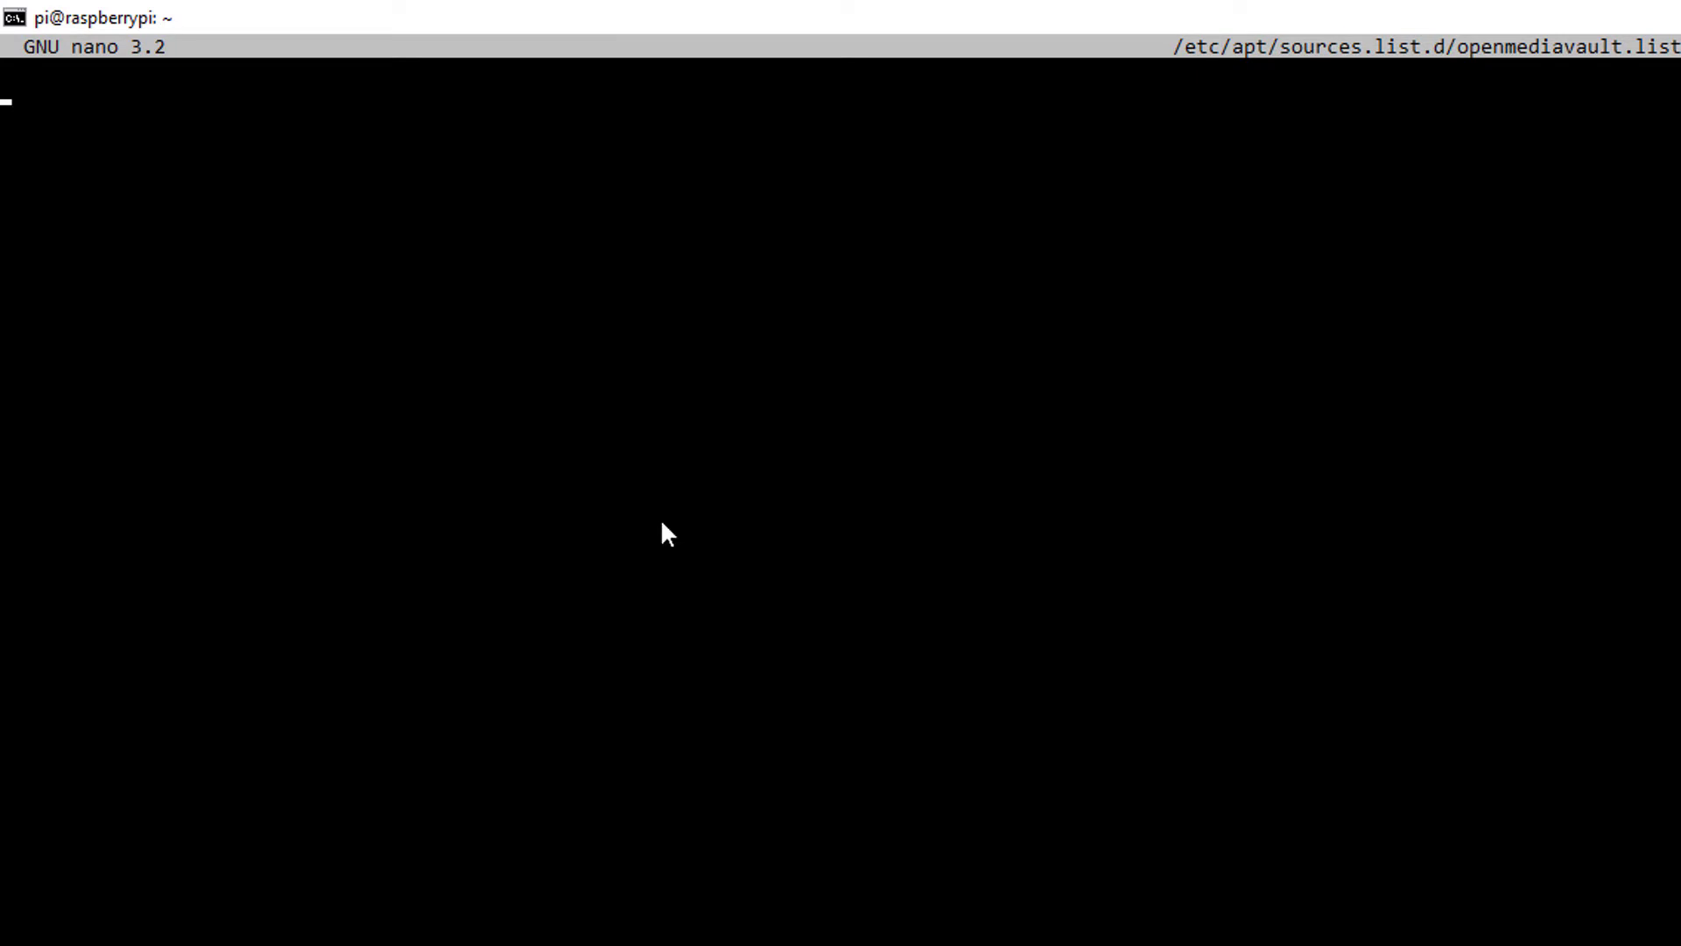
Paste the OMV usul main deb repository line into the file and save it
key("alt+Tab")
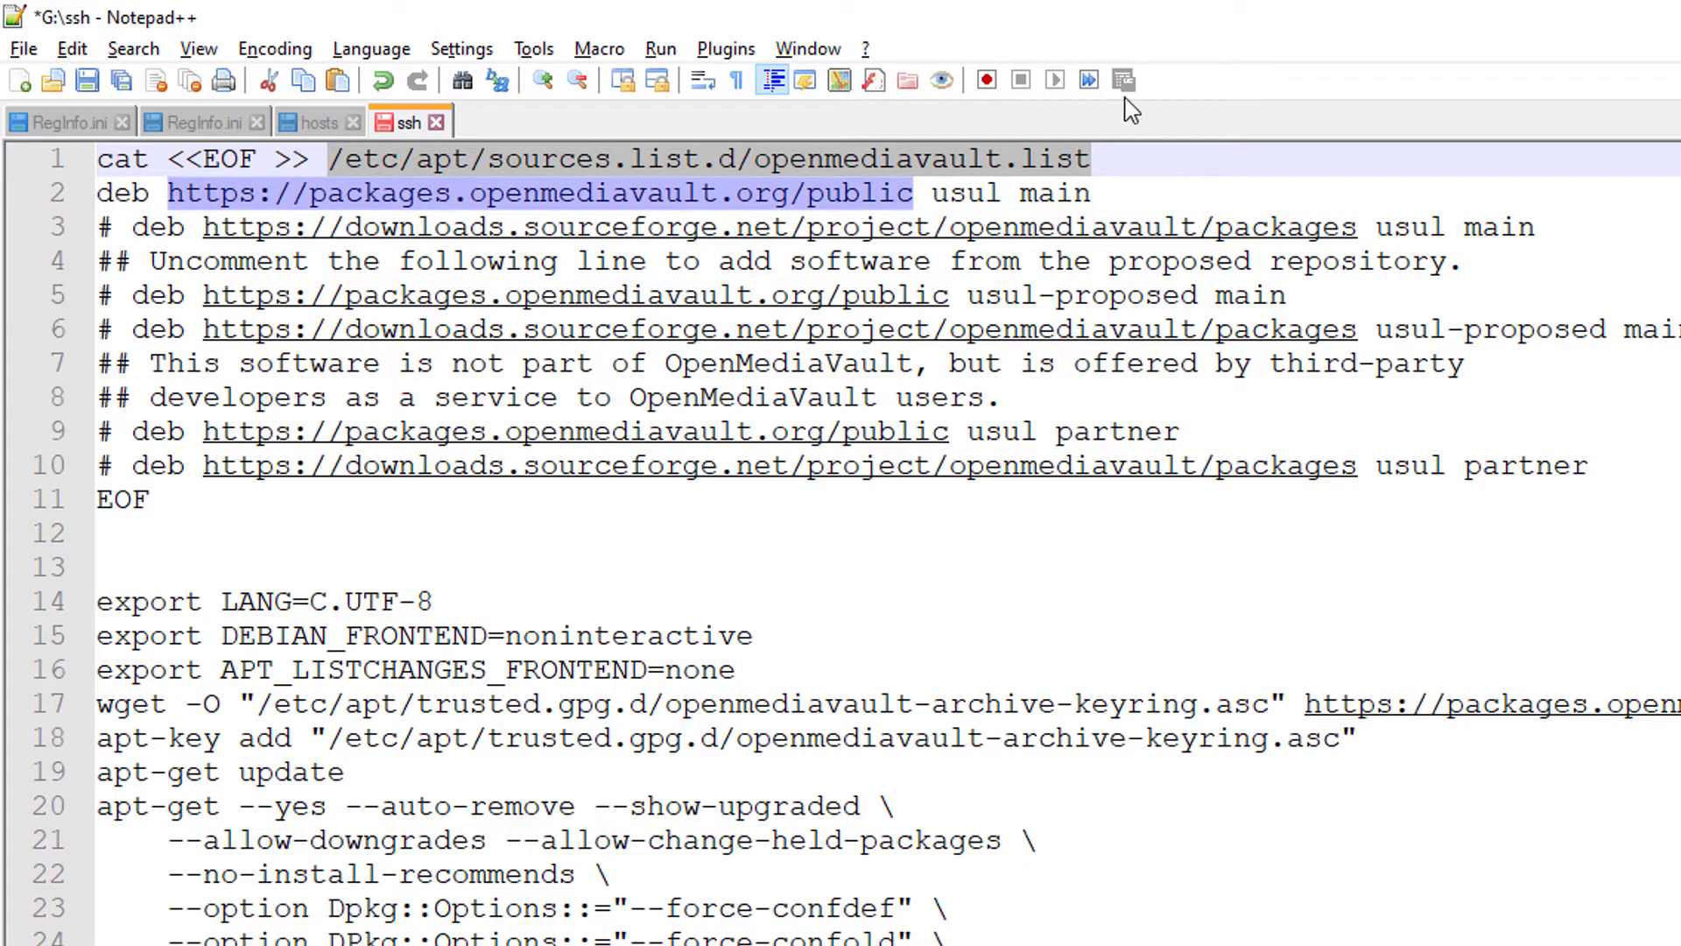
left_click(99, 226)
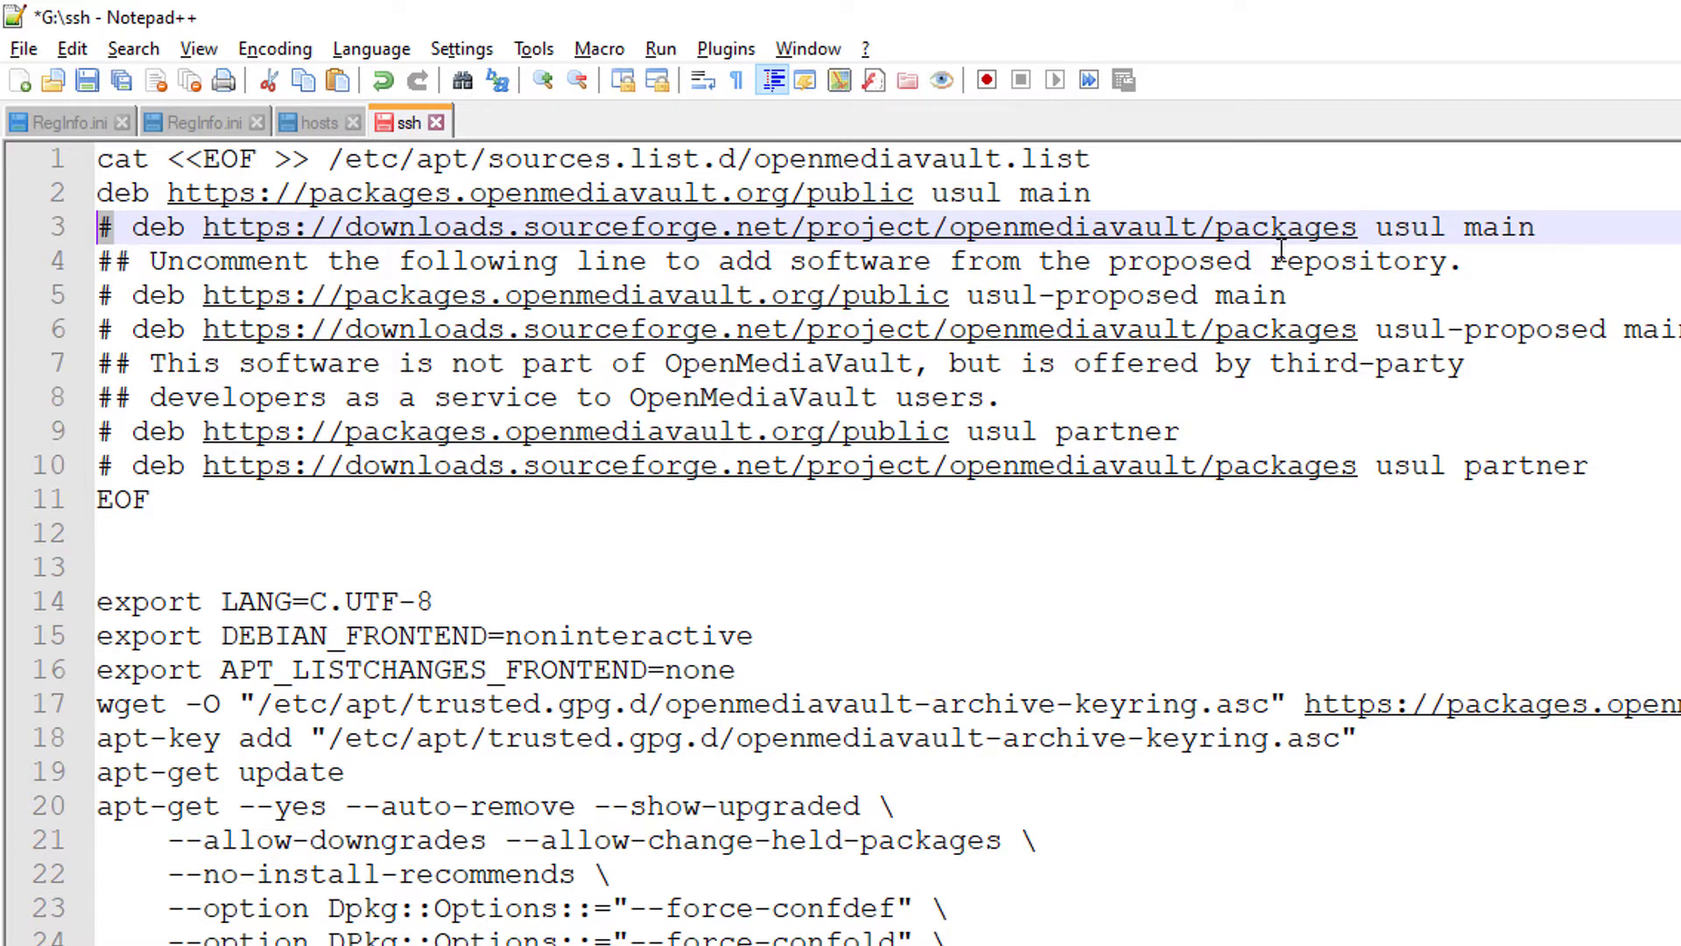
left_click_drag(1133, 196, 48, 189)
key("ctrl+c")
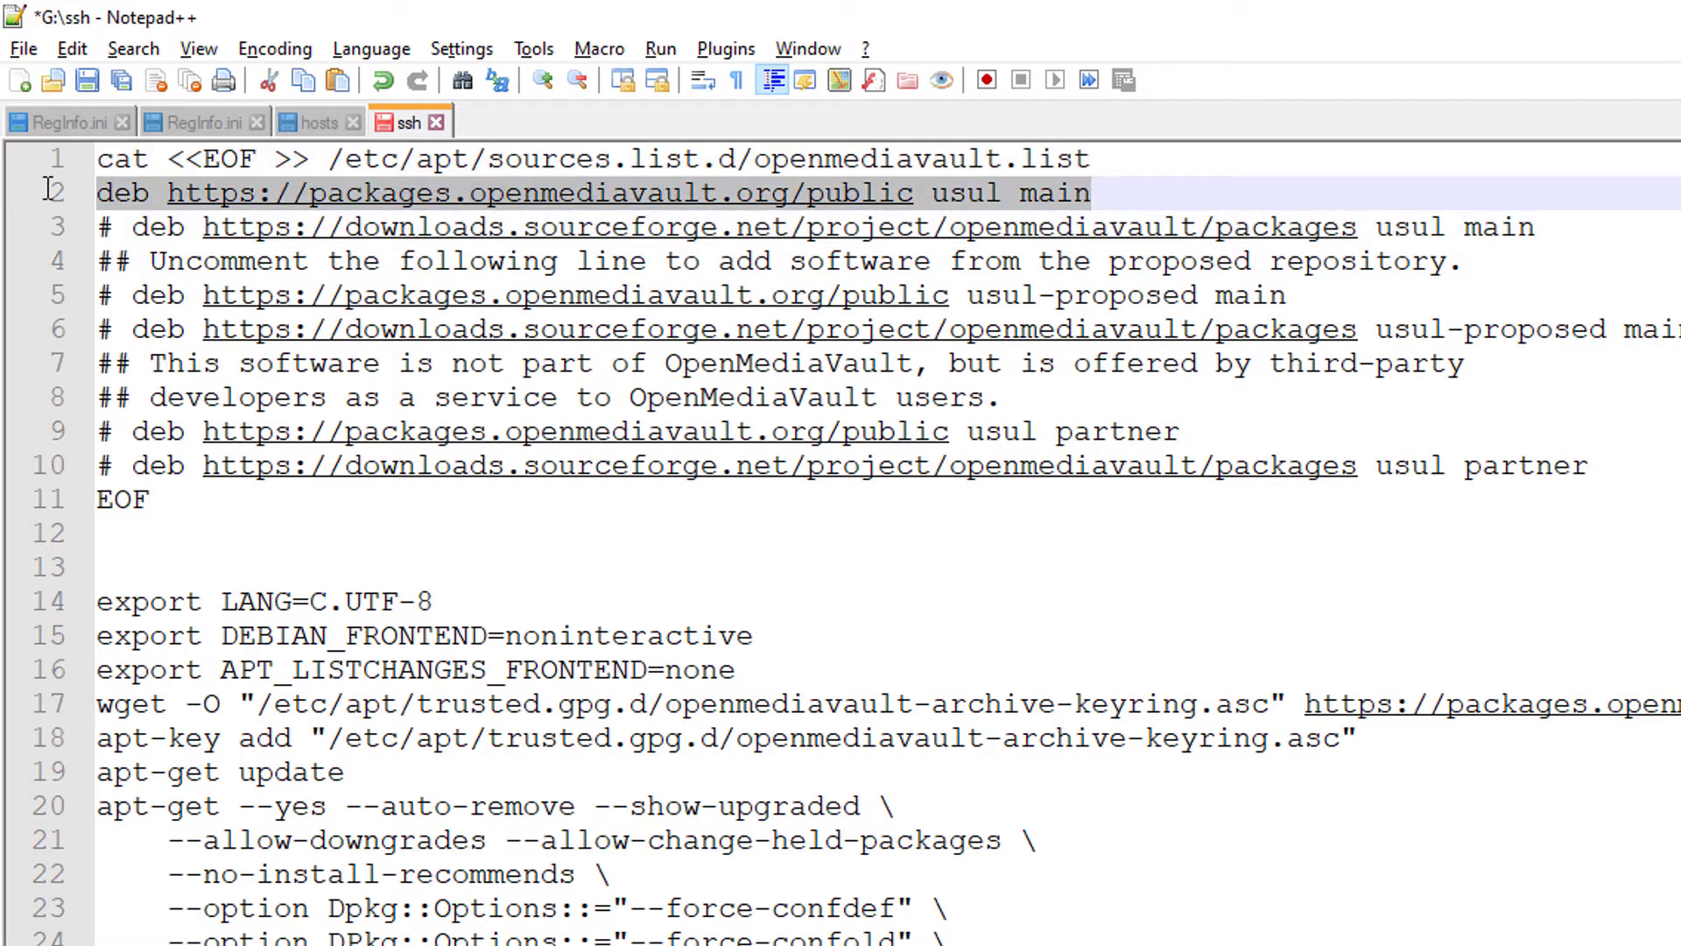
key("alt+Tab")
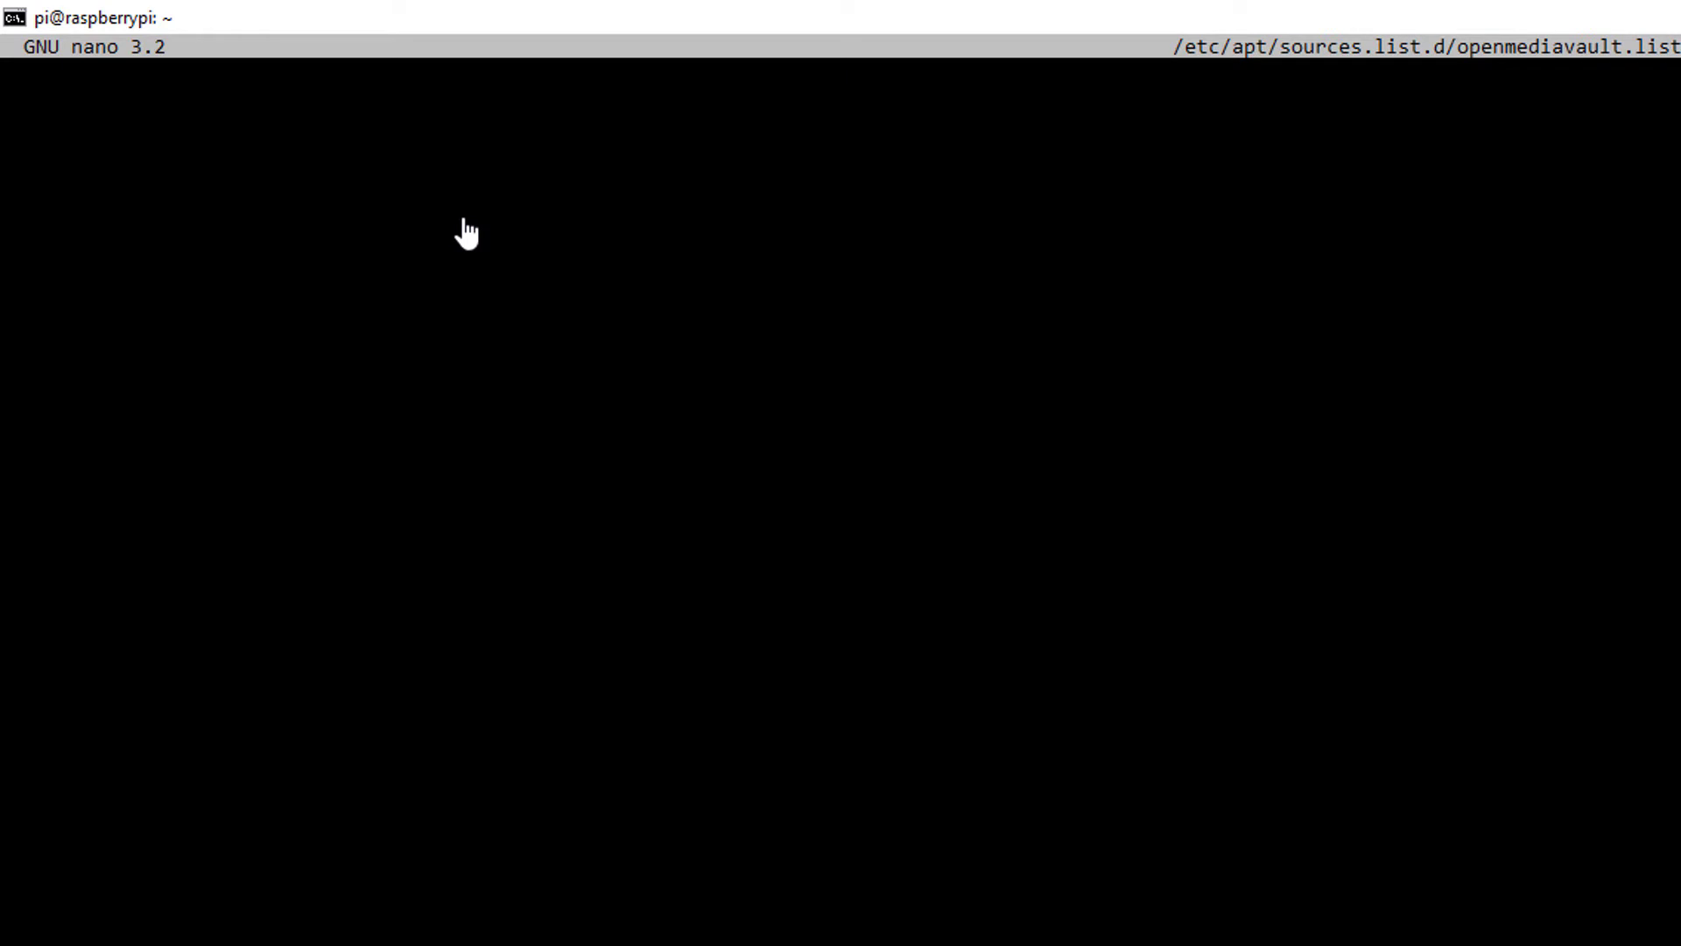
right_click(464, 221)
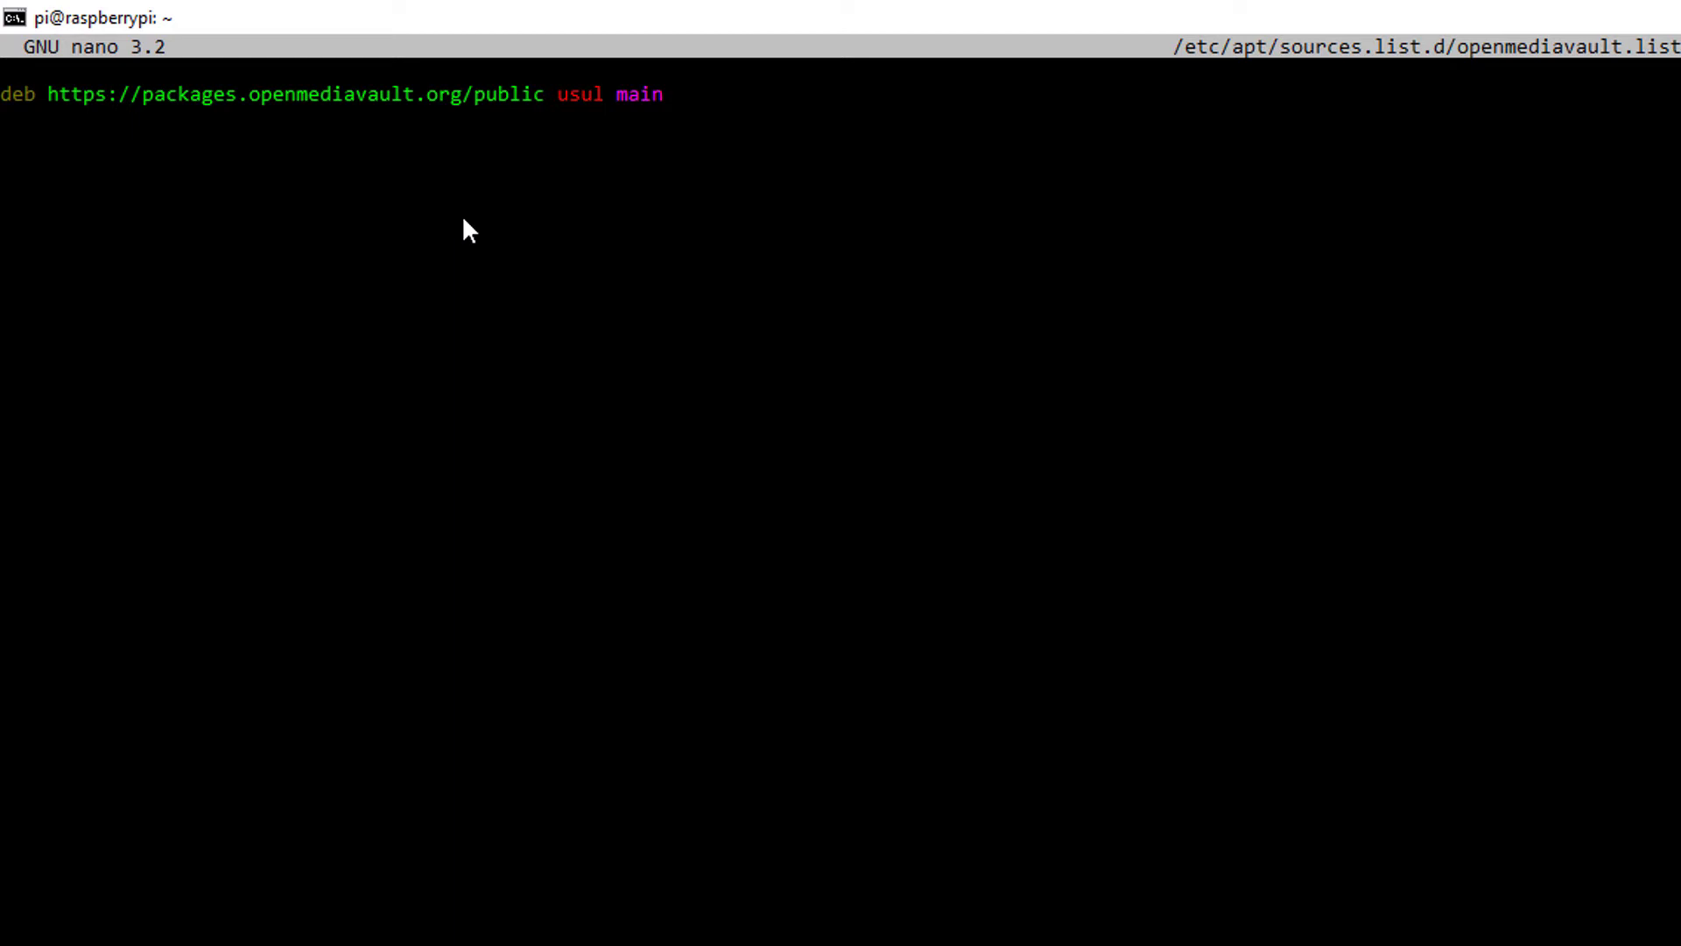
key("ctrl+x")
key("y")
key("Return")
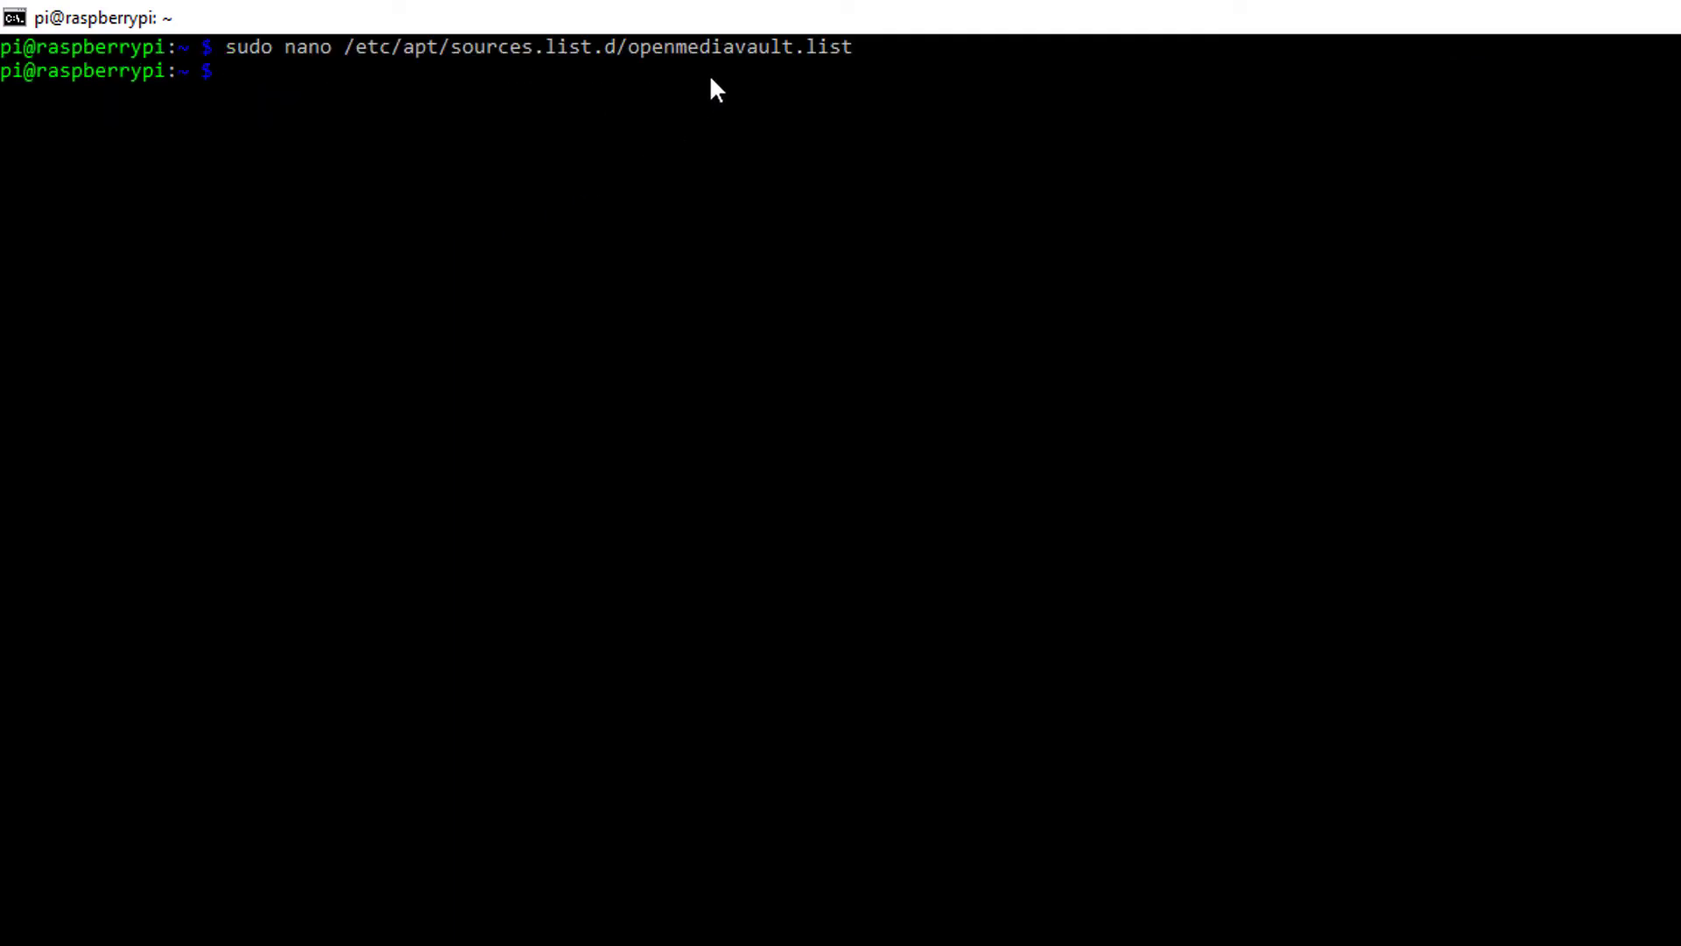
double_click(713, 46)
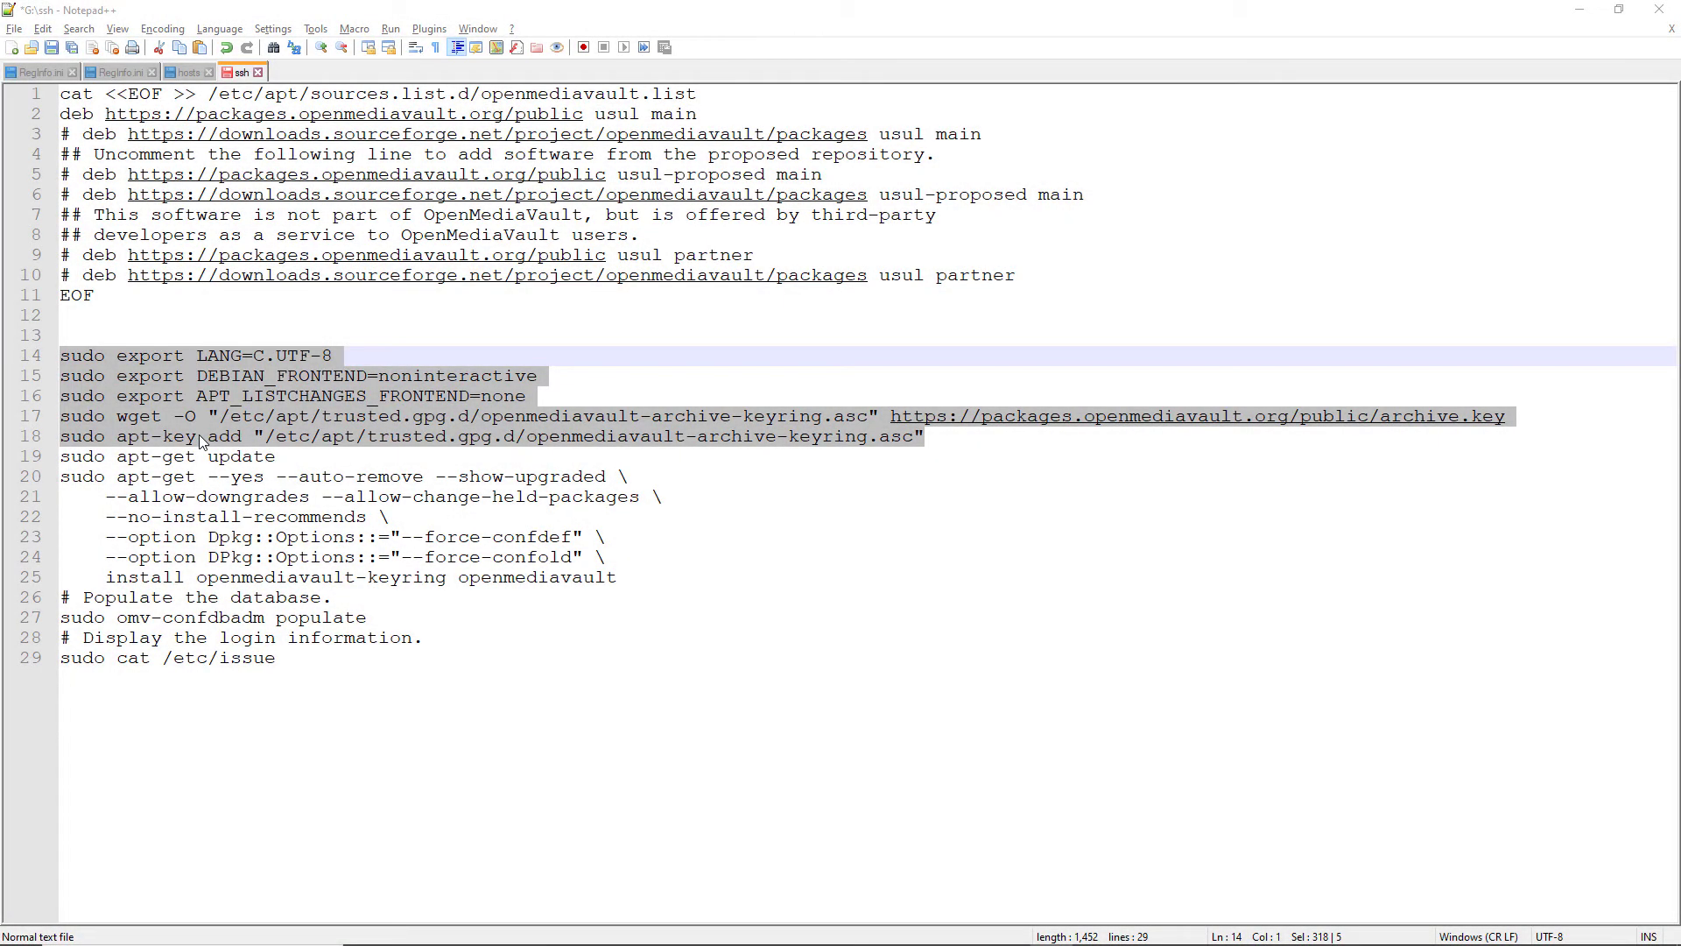
Run the OMV export commands and paste the archive keyring download command
key("alt+Tab")
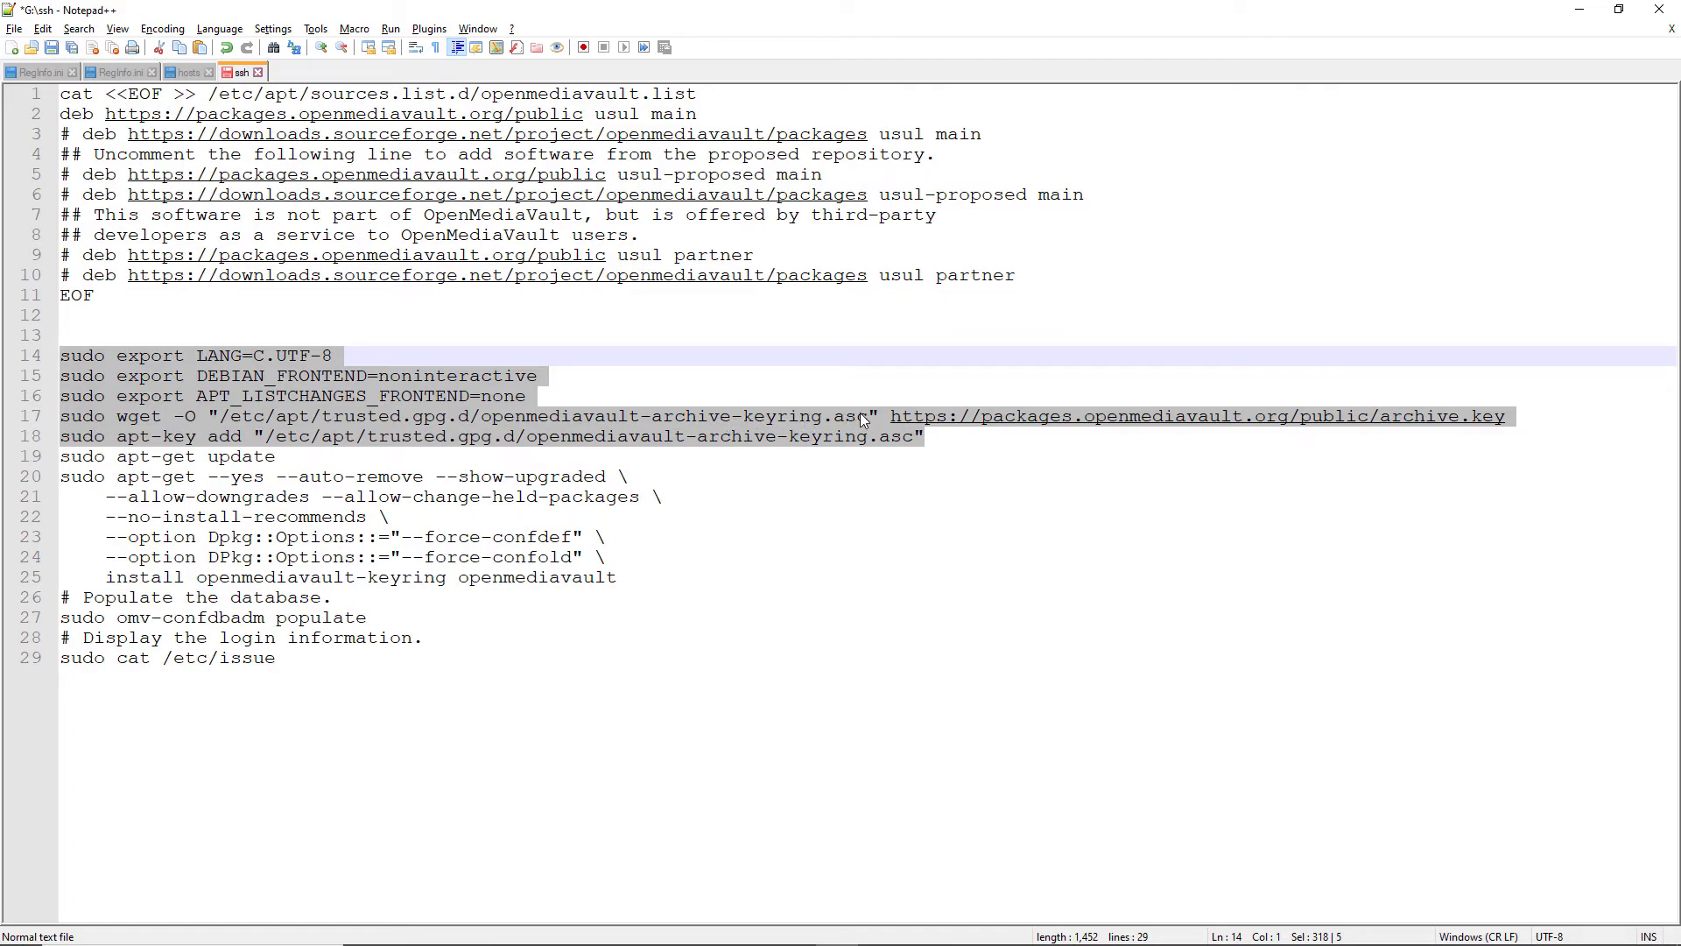
right_click(614, 410)
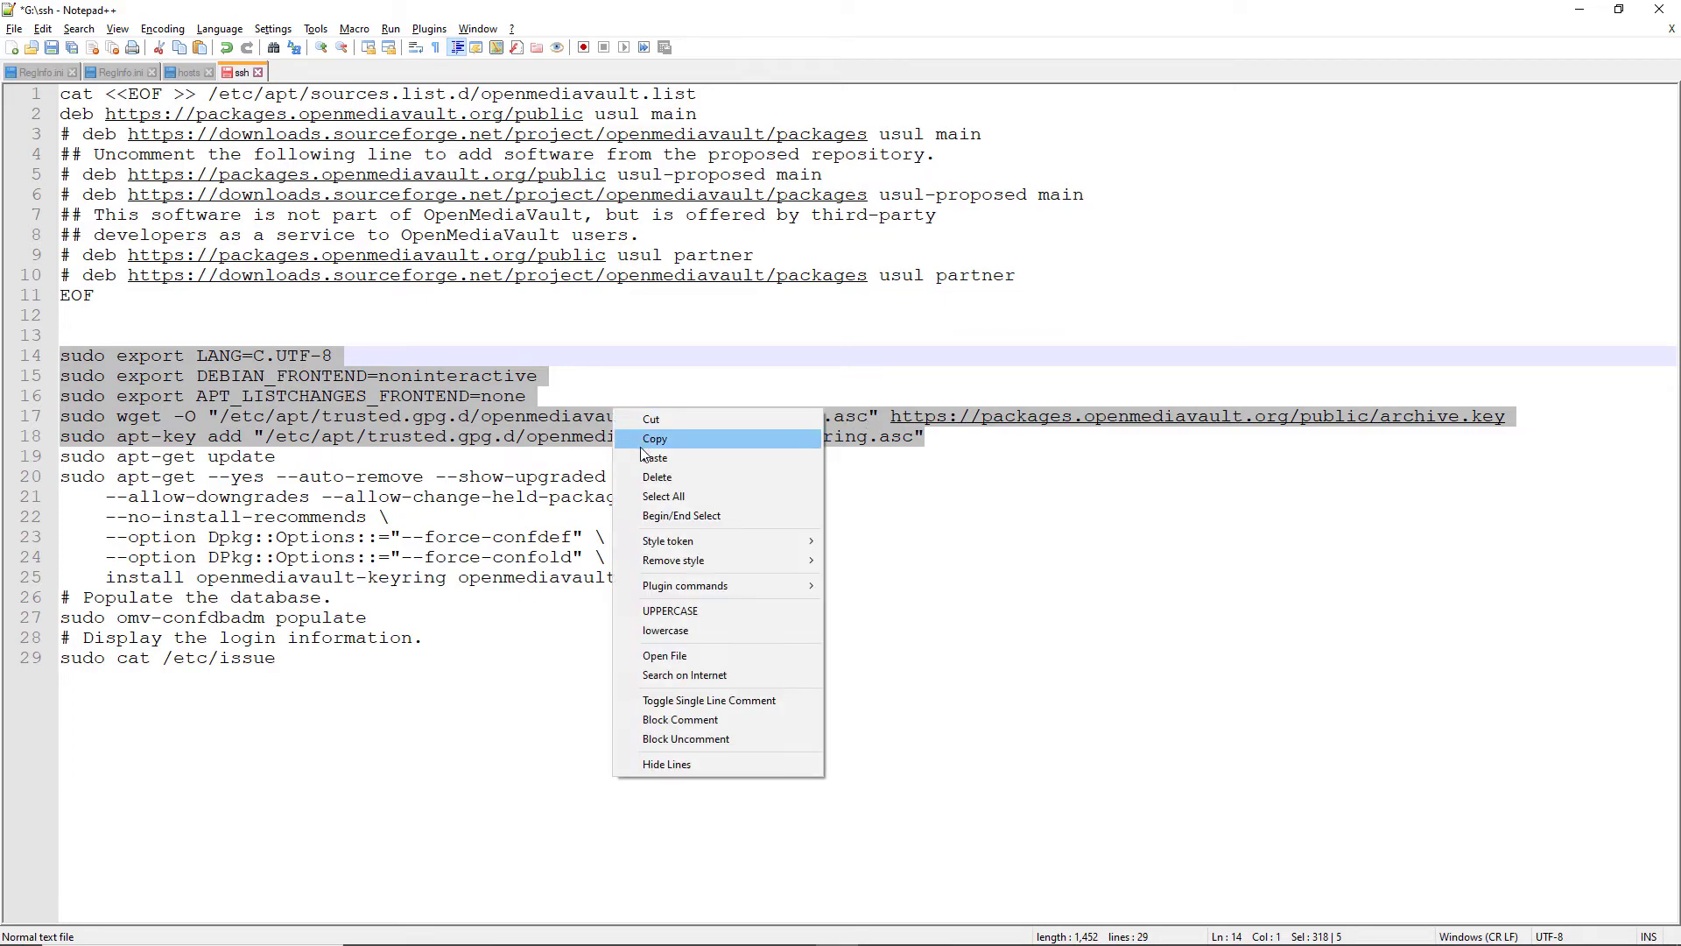
left_click(648, 438)
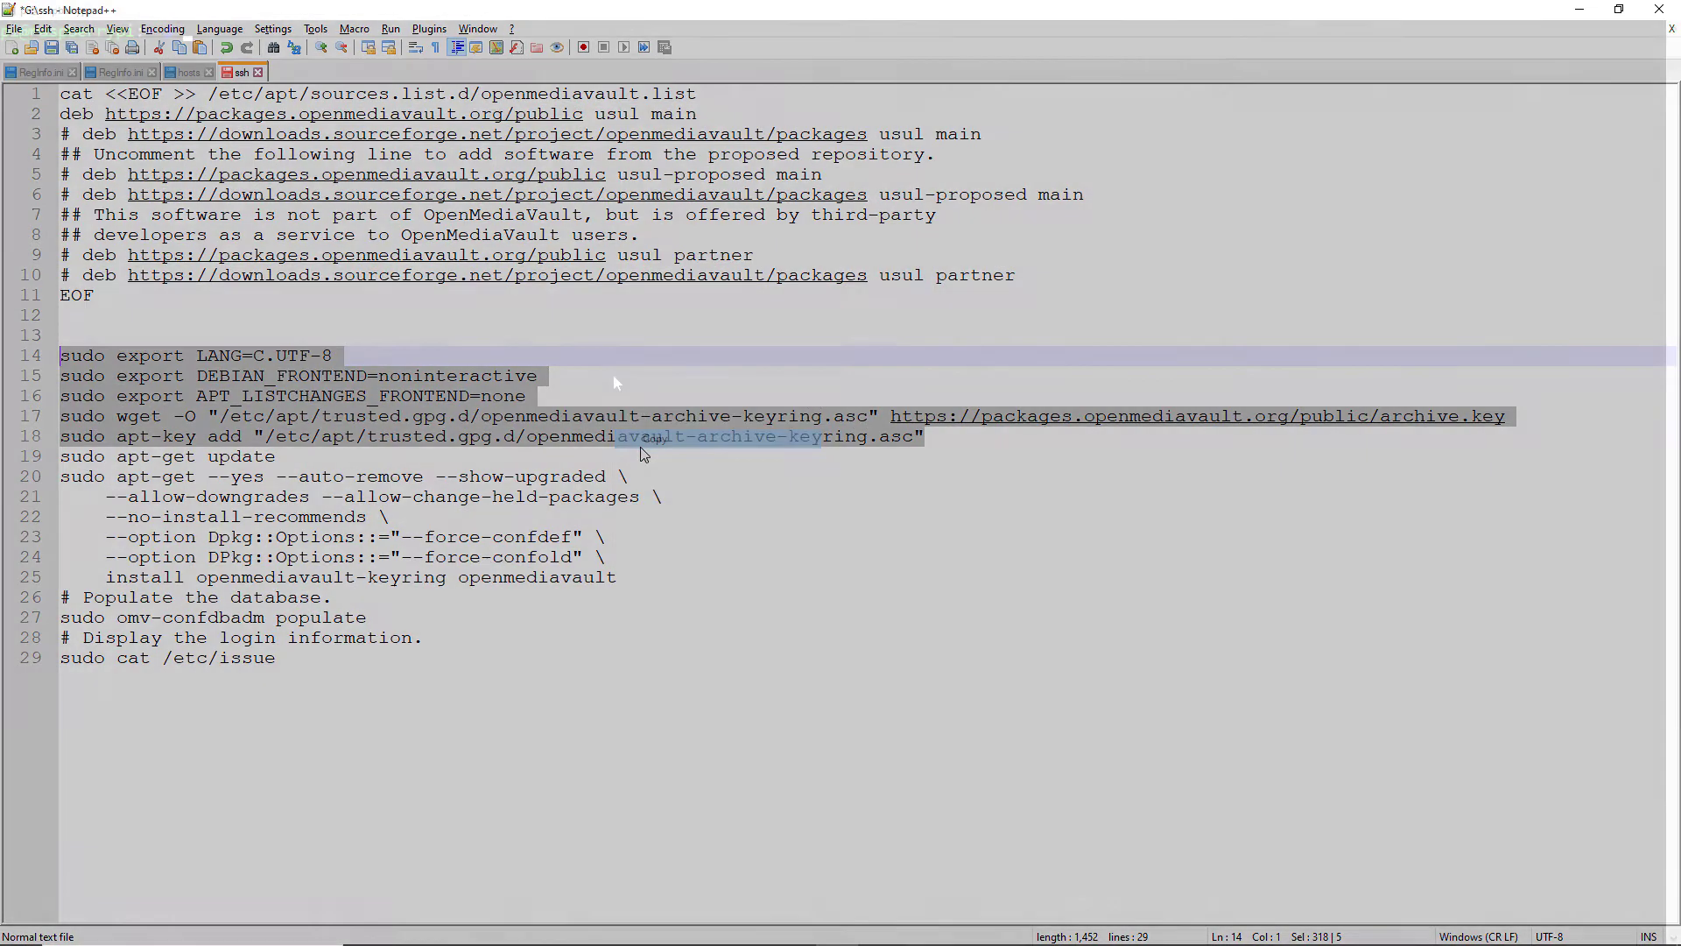
key("alt+Tab")
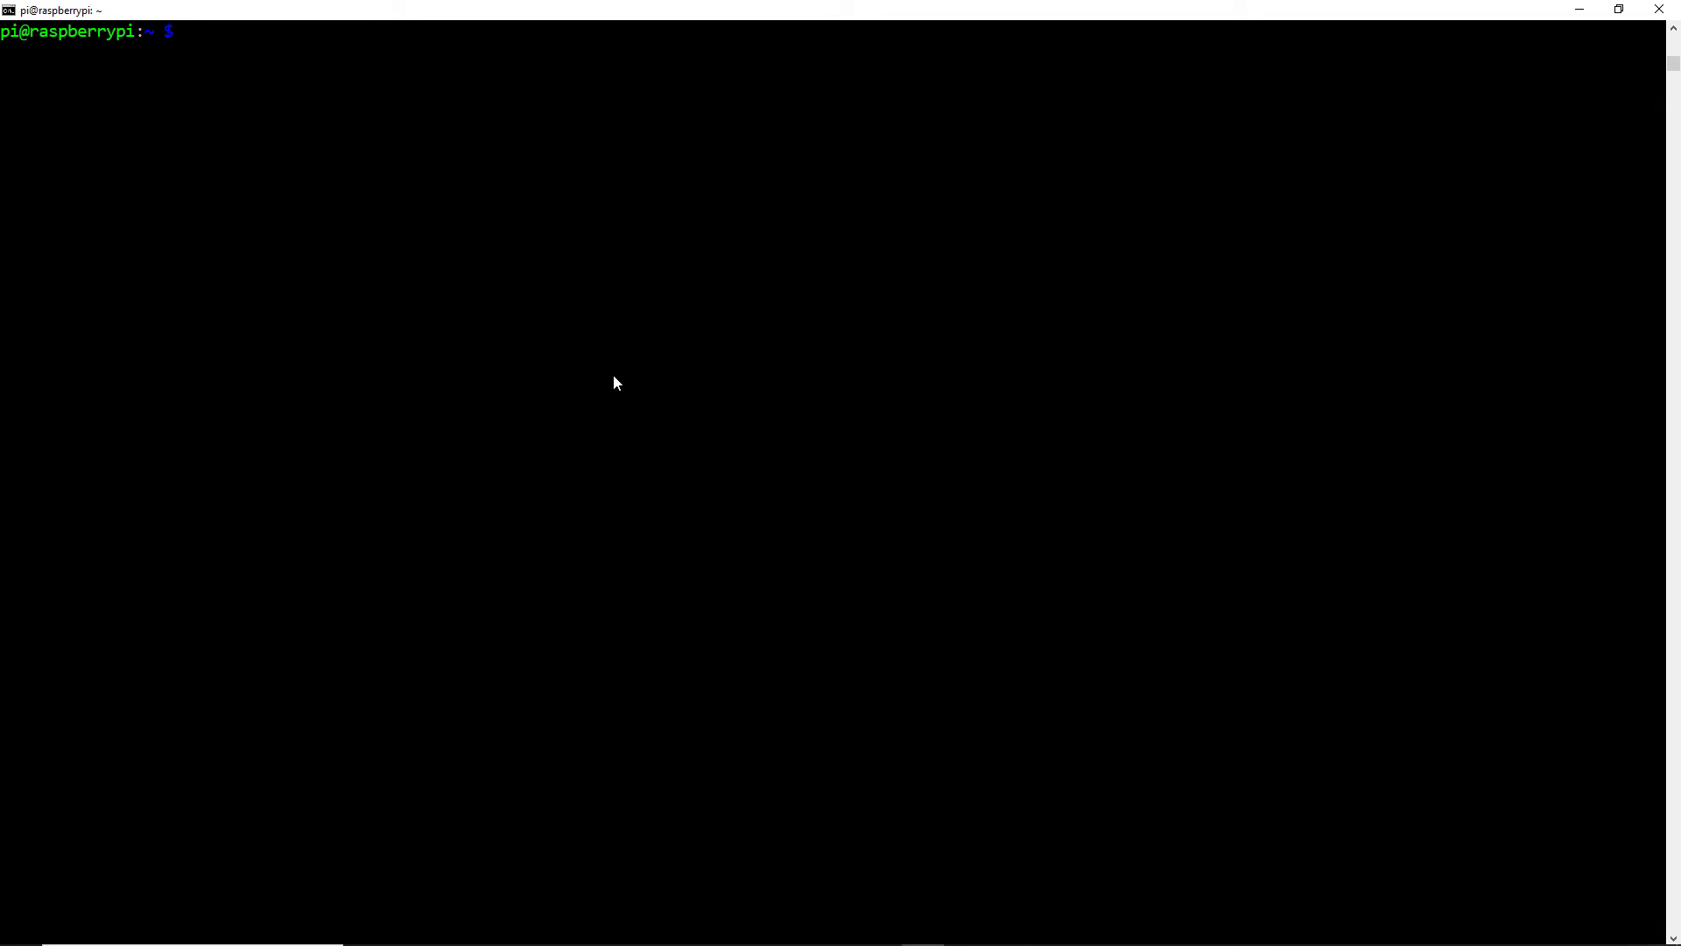
right_click(614, 376)
key("Return")
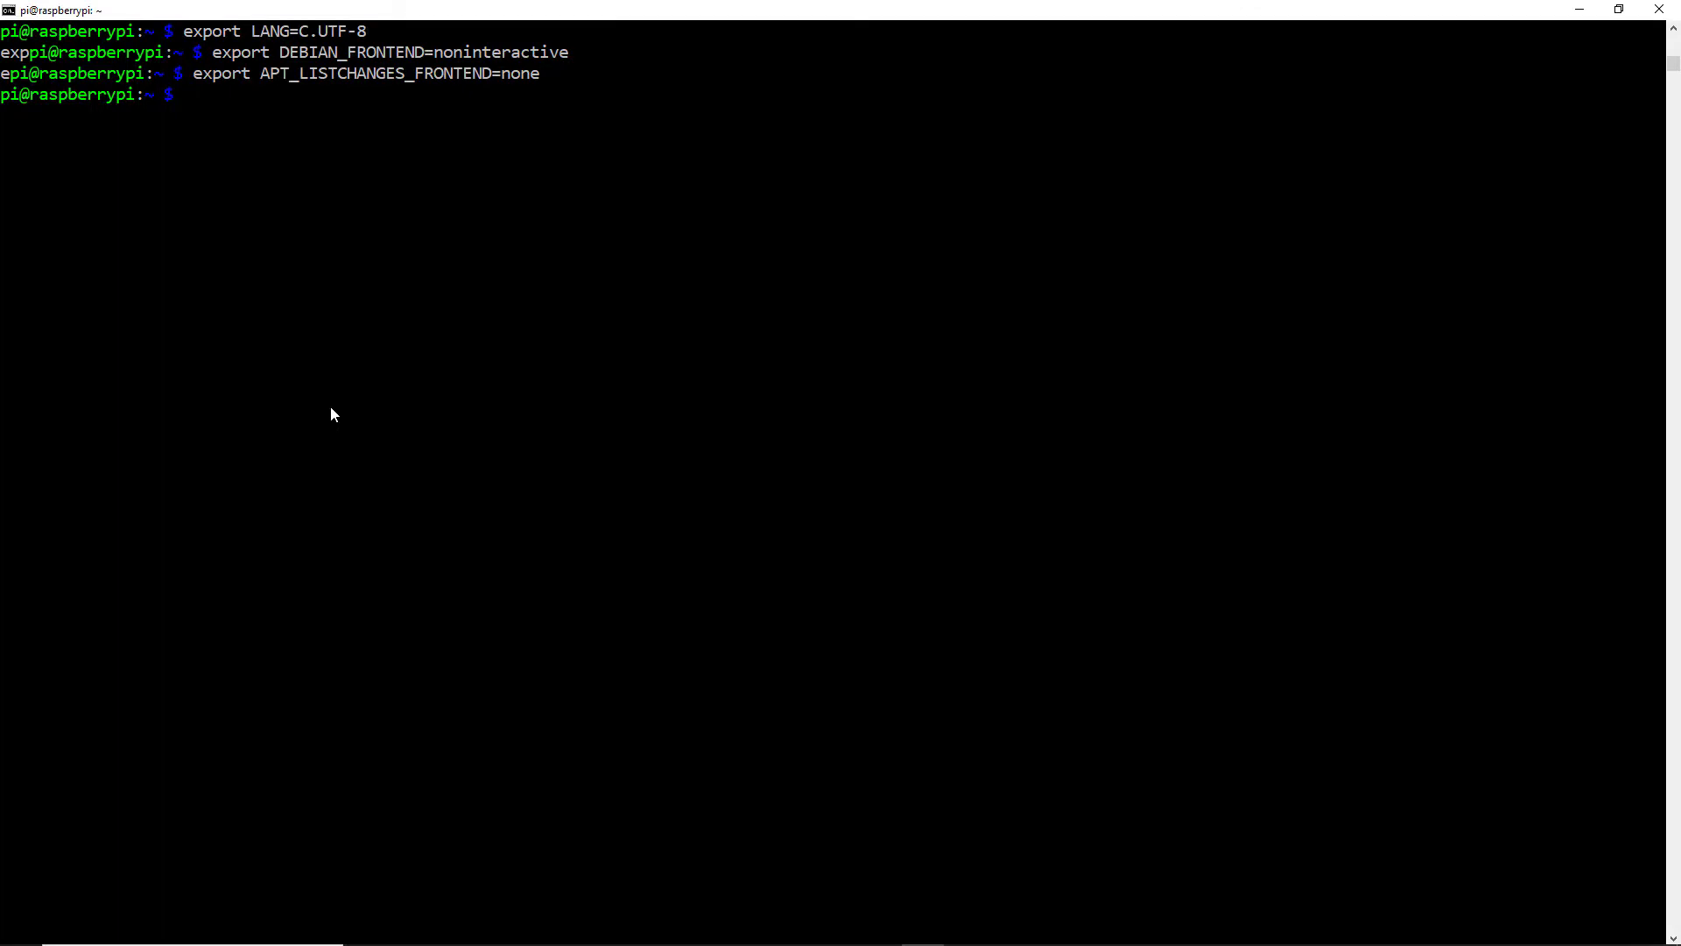
right_click(329, 406)
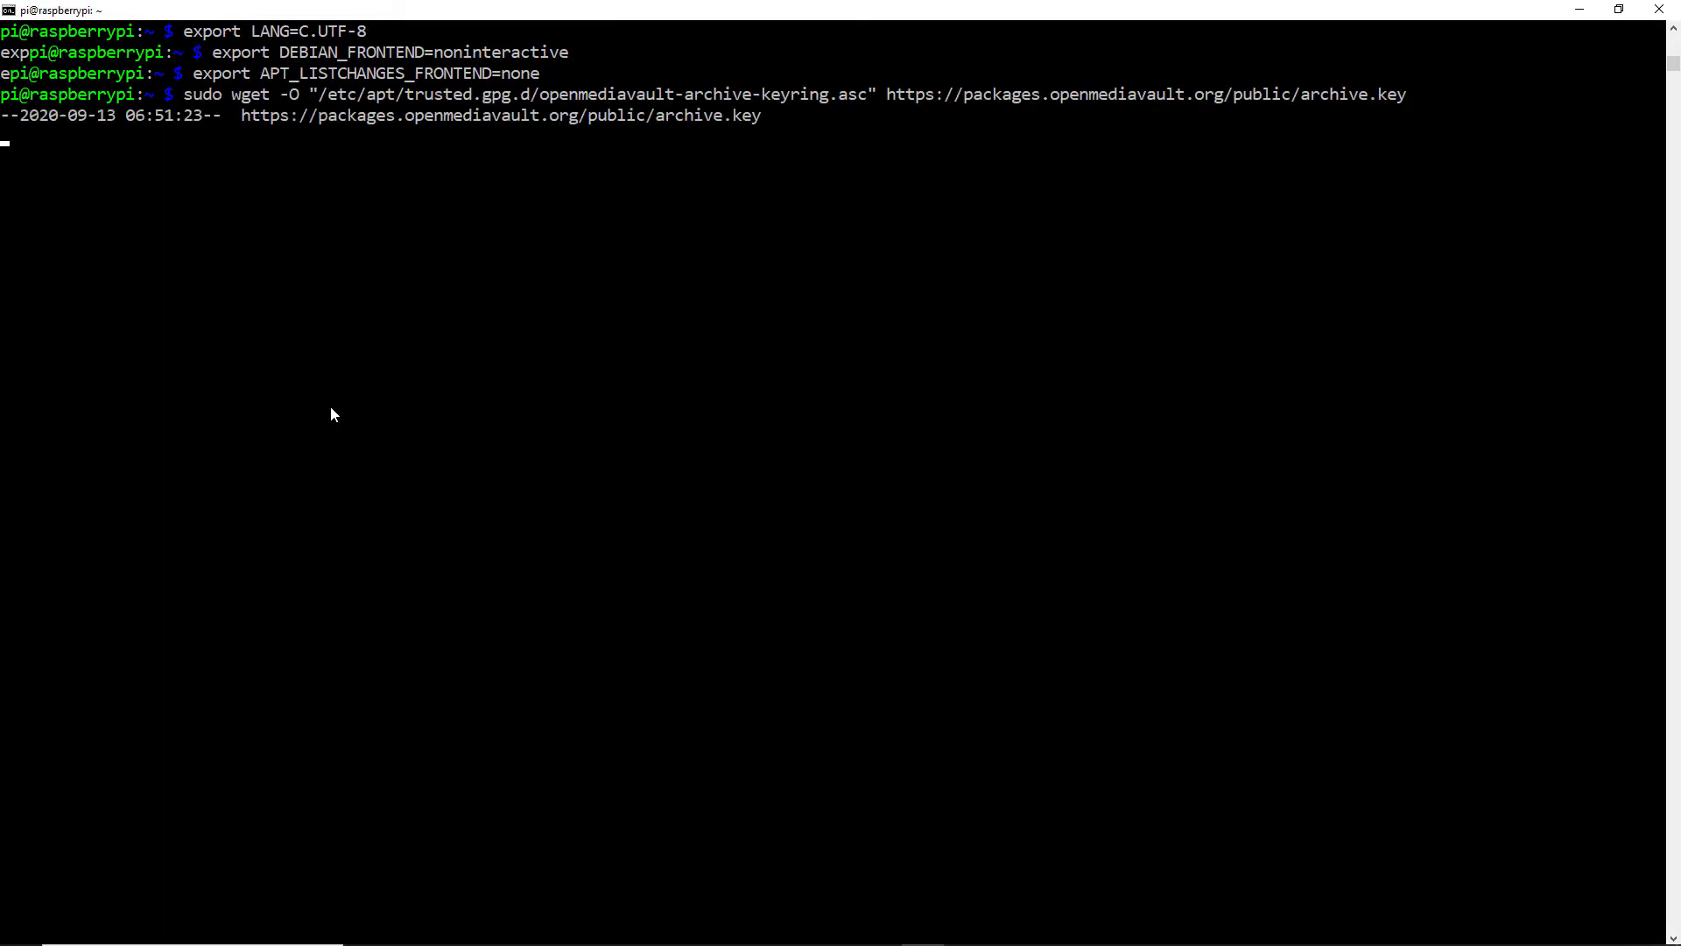
Add the OMV keyring with apt-key and run sudo apt-get update
key("alt+Tab")
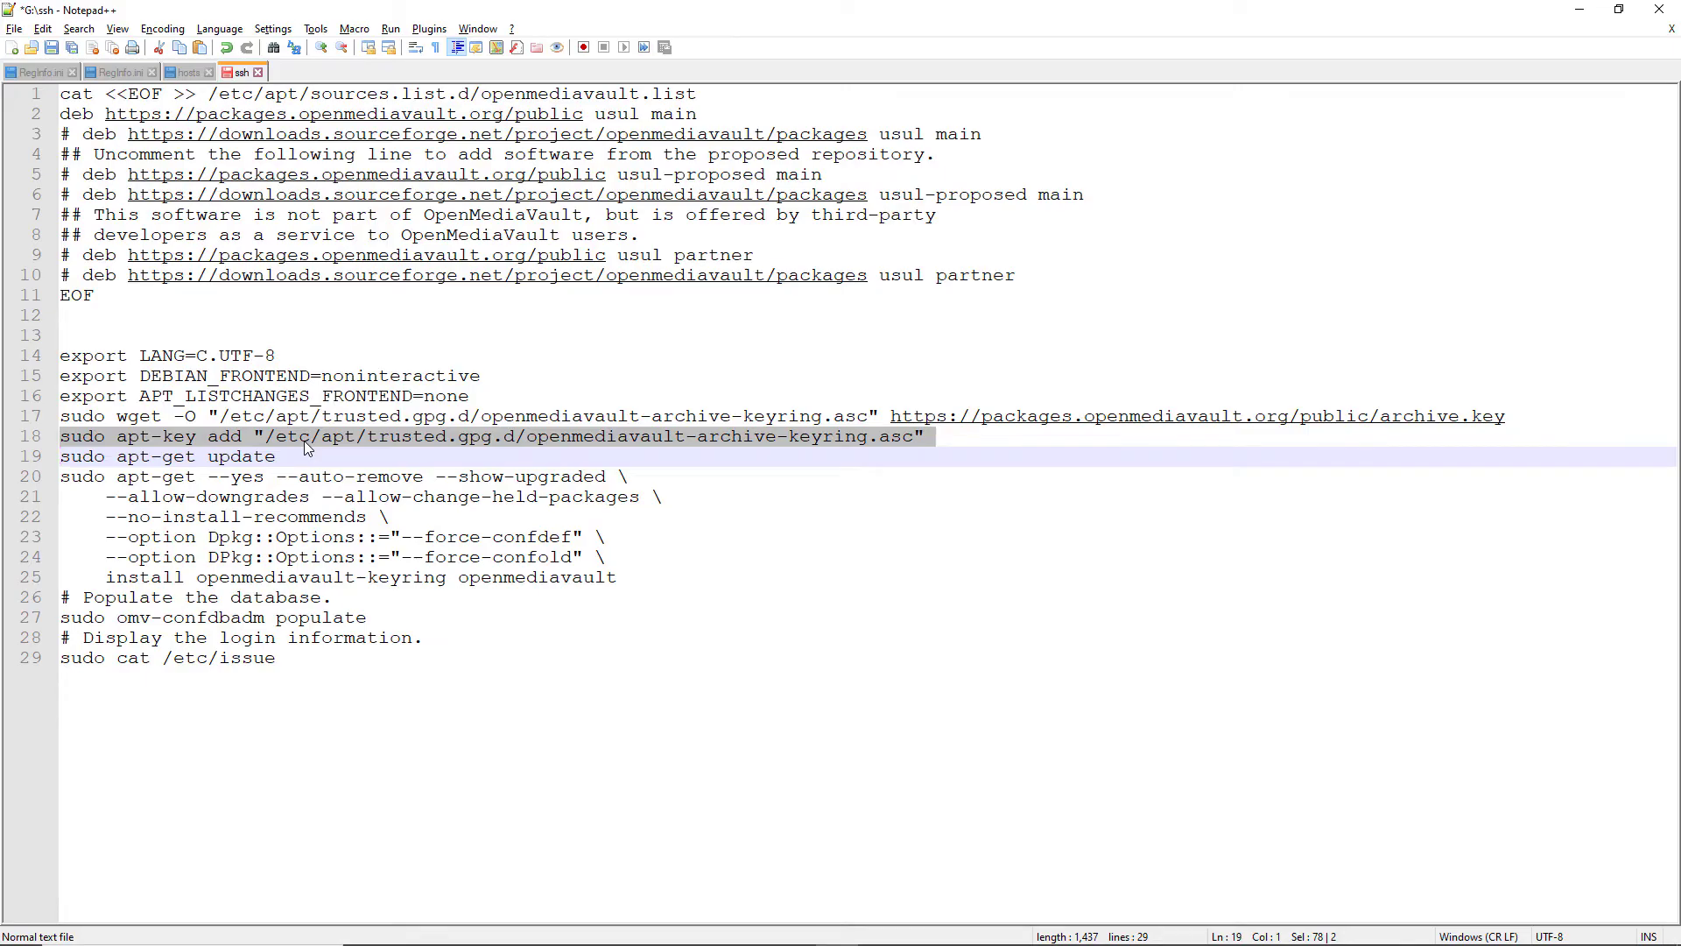
key("alt+Tab")
right_click(303, 440)
key("alt+Tab")
left_click_drag(276, 457, 48, 458)
key("alt+Tab")
right_click(1548, 691)
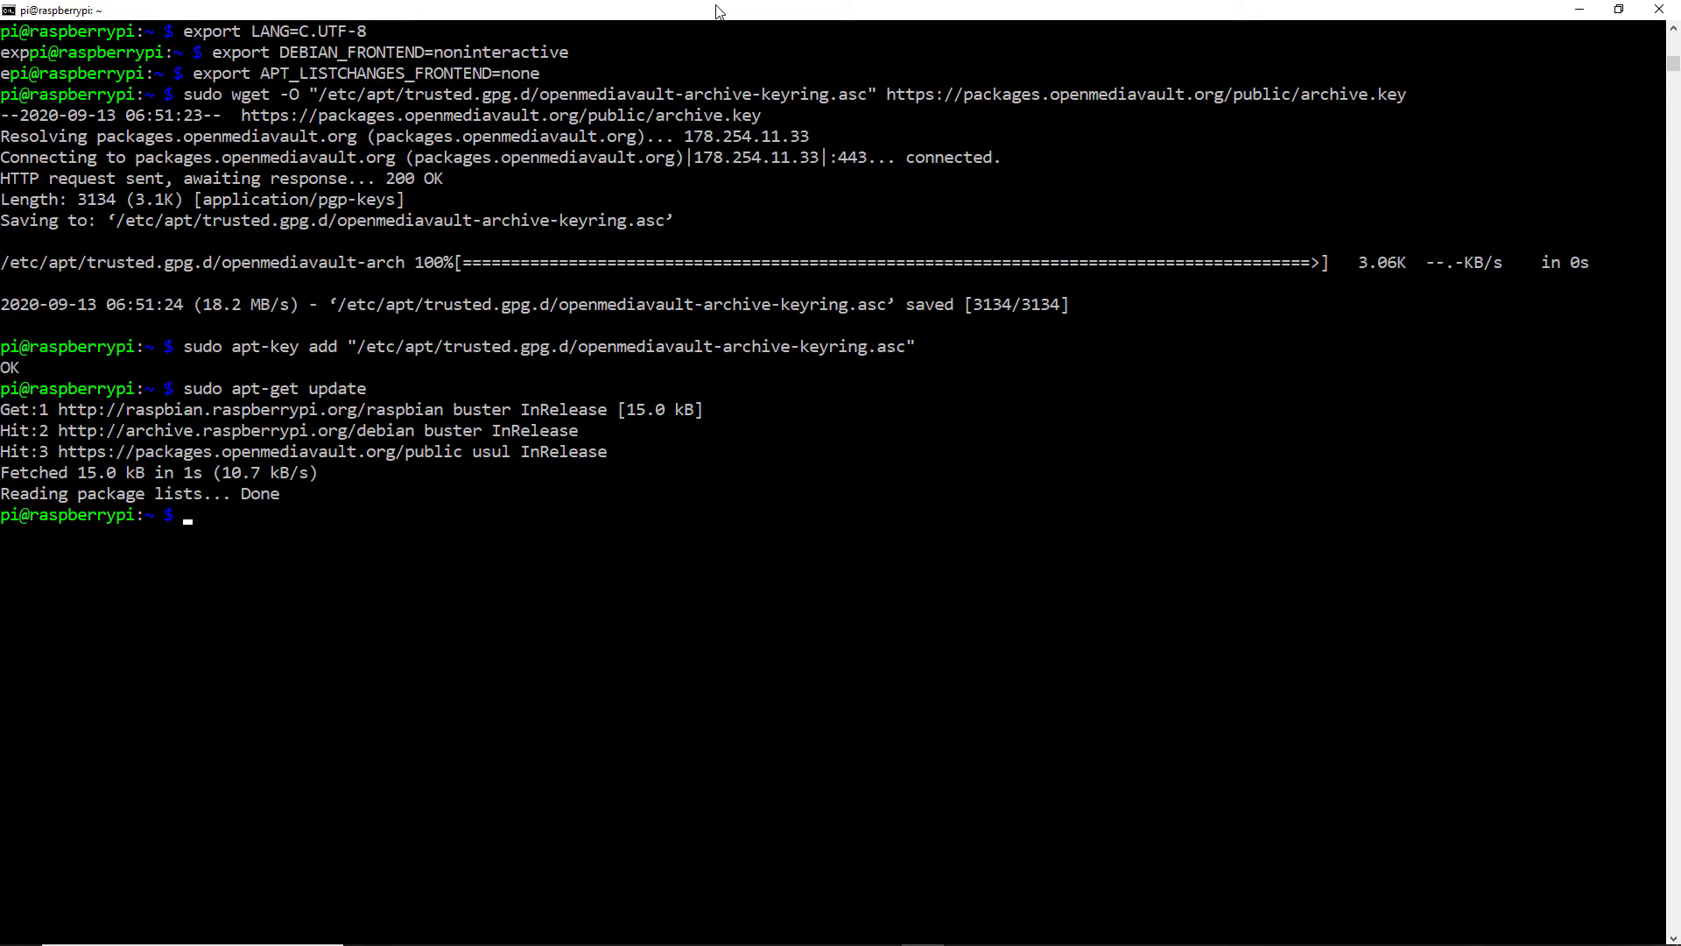
Clear the terminal and enter the openmediavault install command
key("alt+Tab")
key("alt+Tab")
key("alt+Tab")
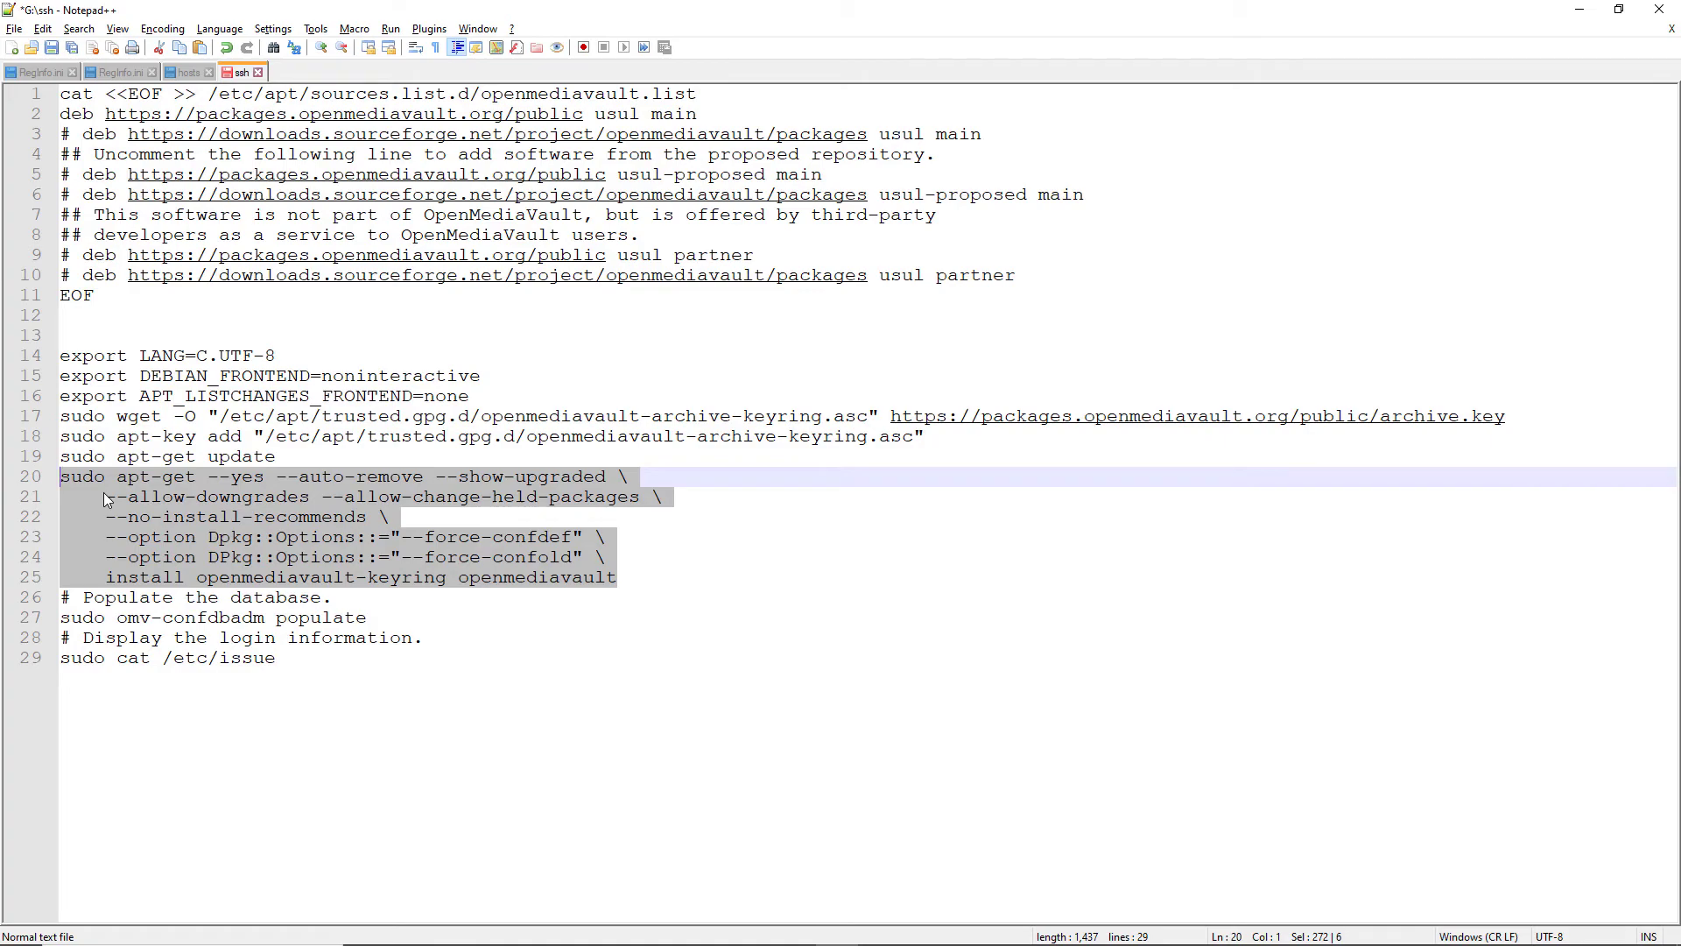
key("alt+Tab")
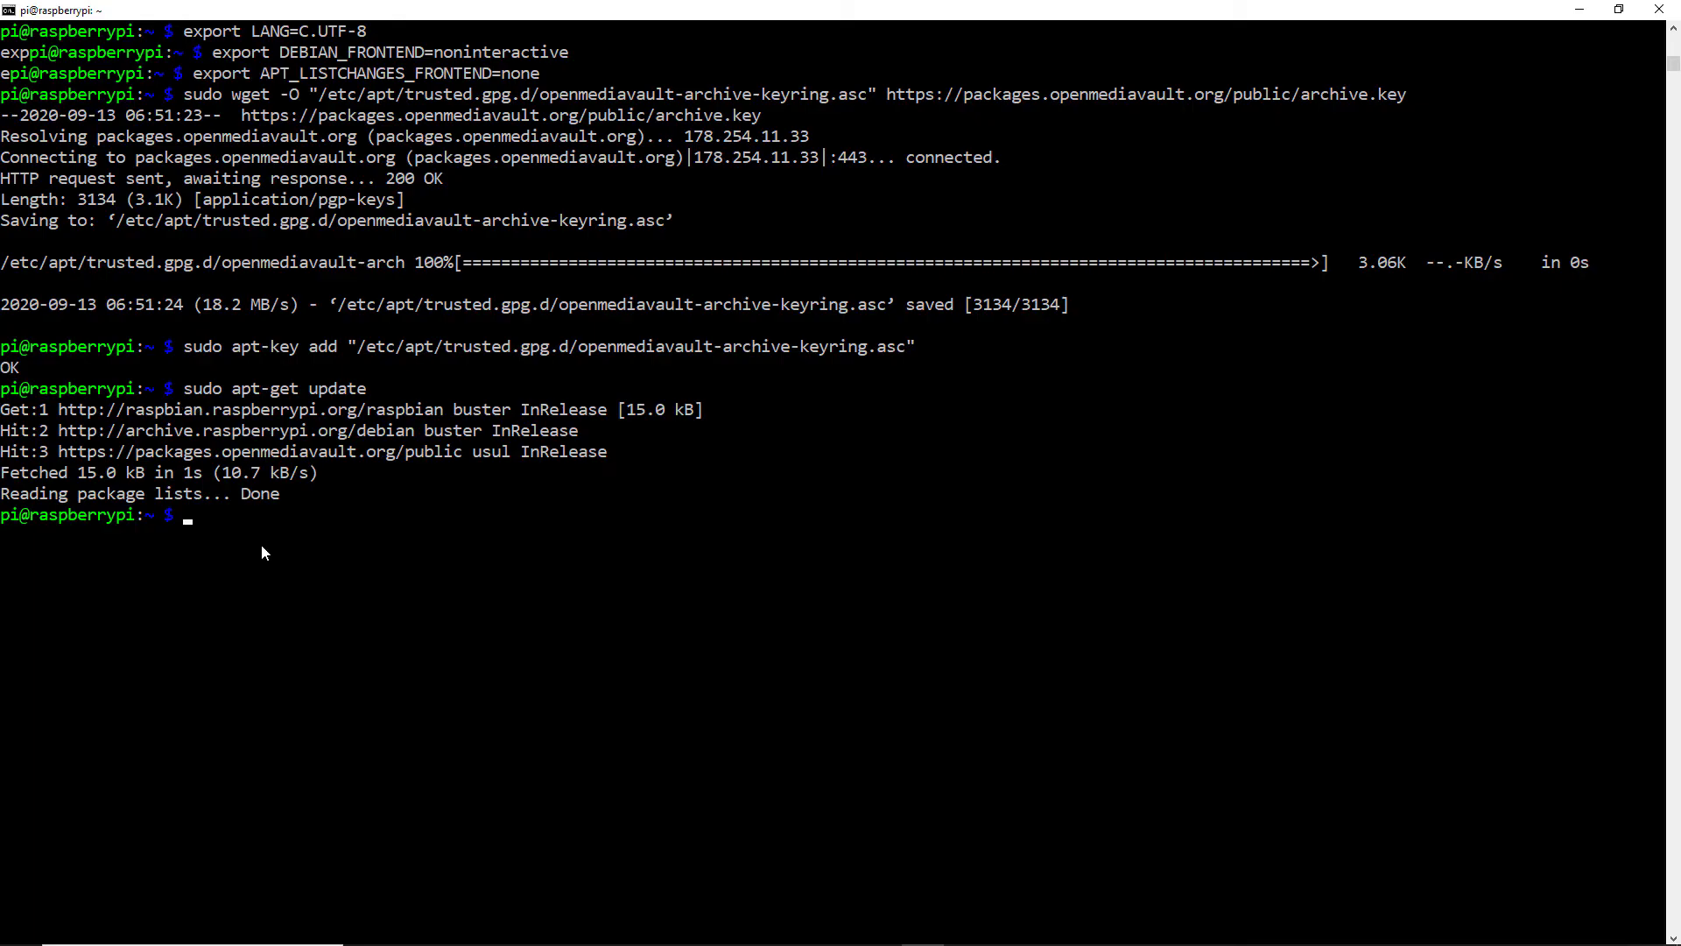
key("ctrl+l")
right_click(261, 553)
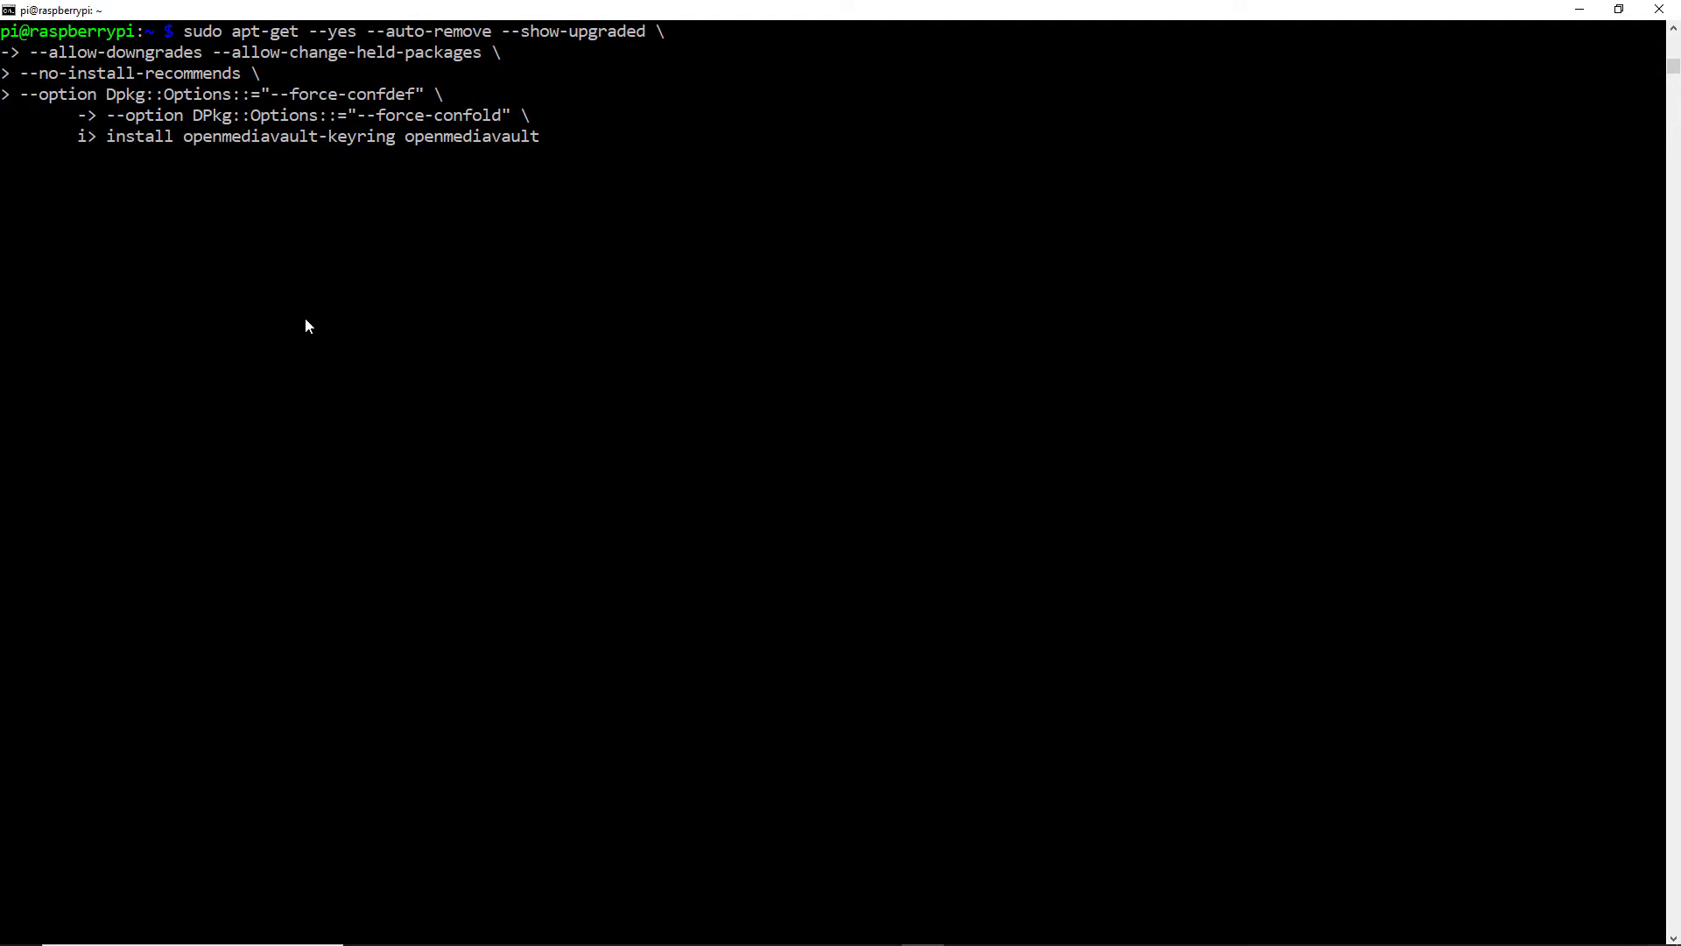
Install openmediavault, answering Yes to Samba WINS and No configuration for Postfix
key("Return")
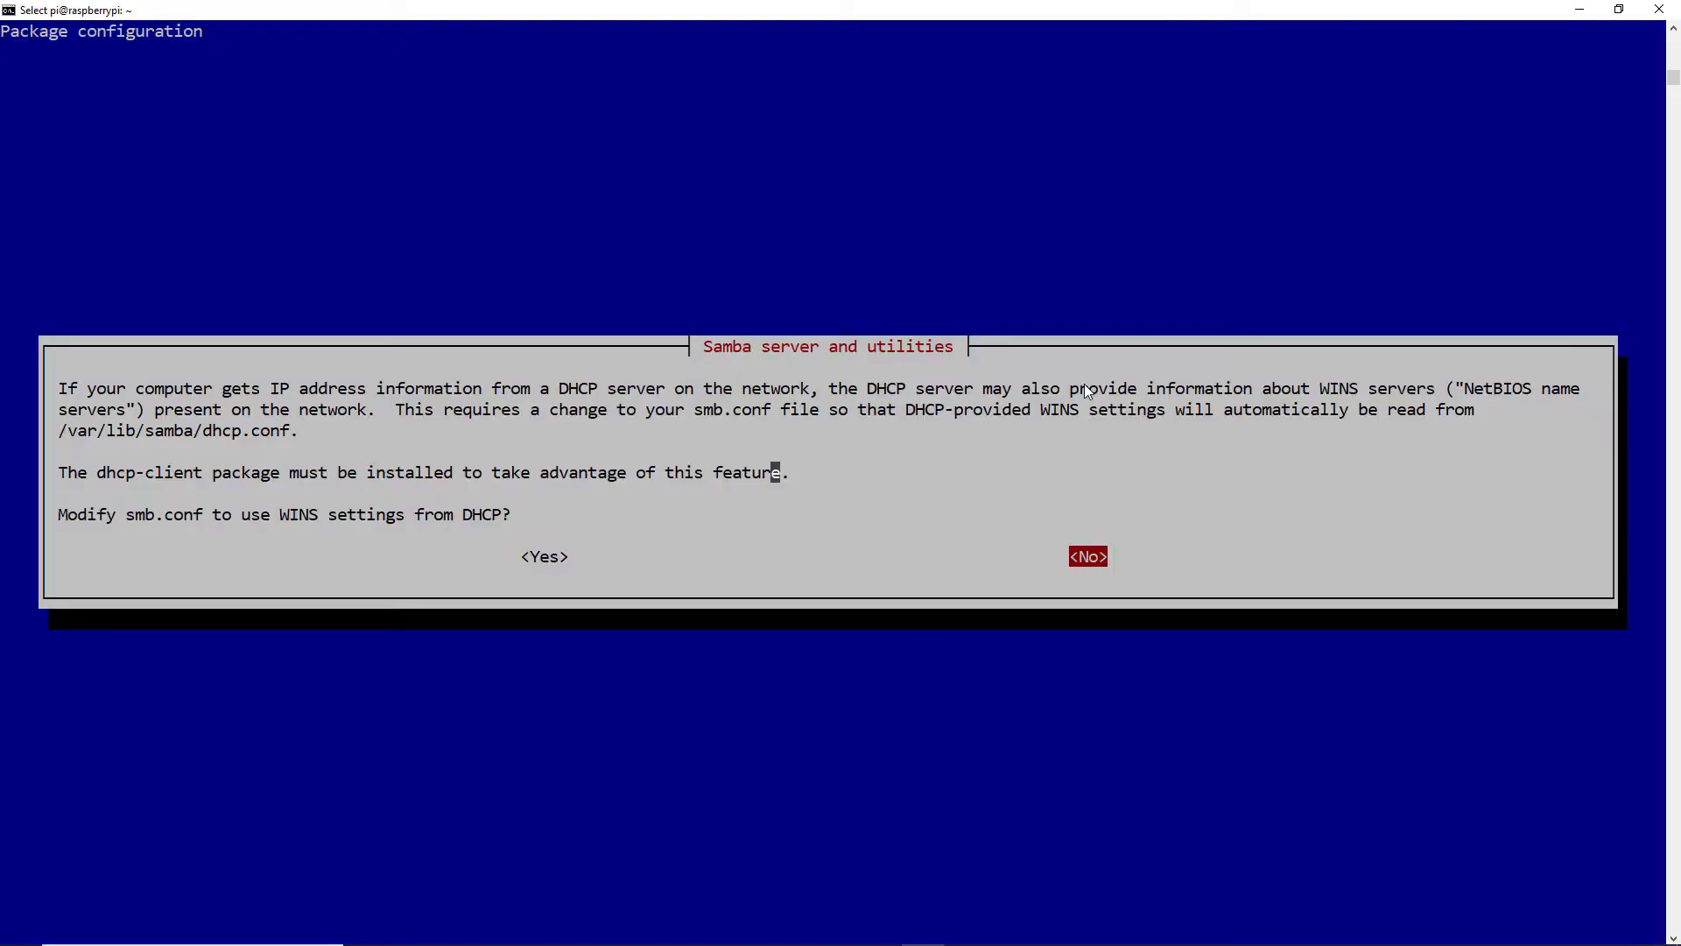
key("Left")
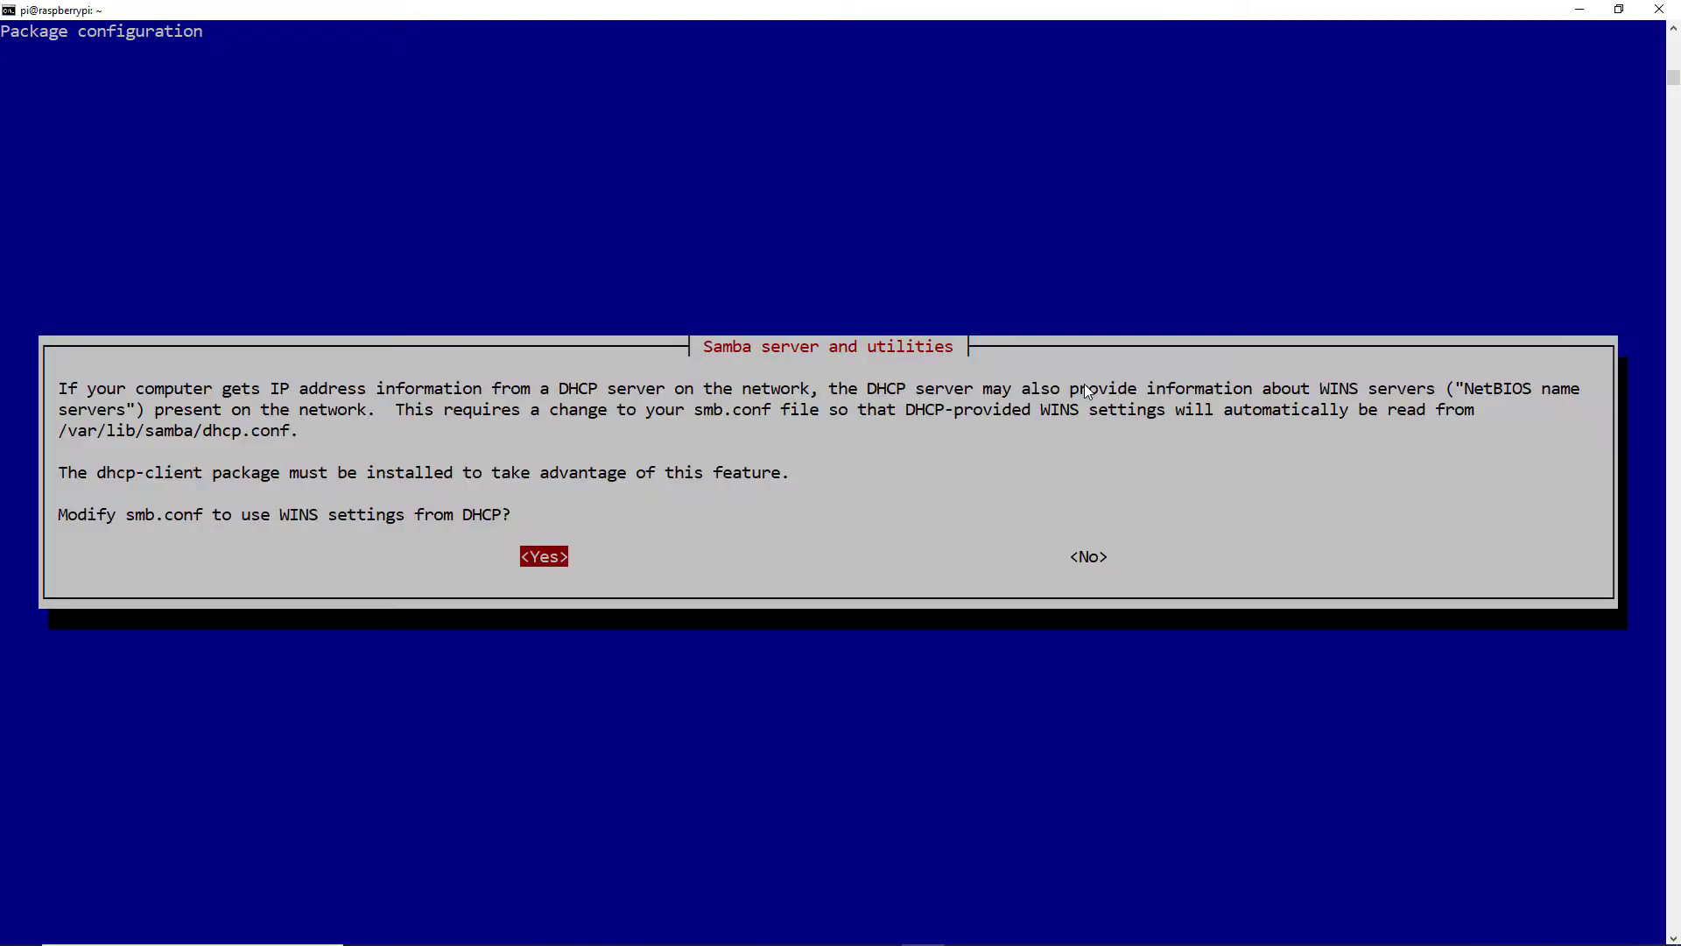
key("Return")
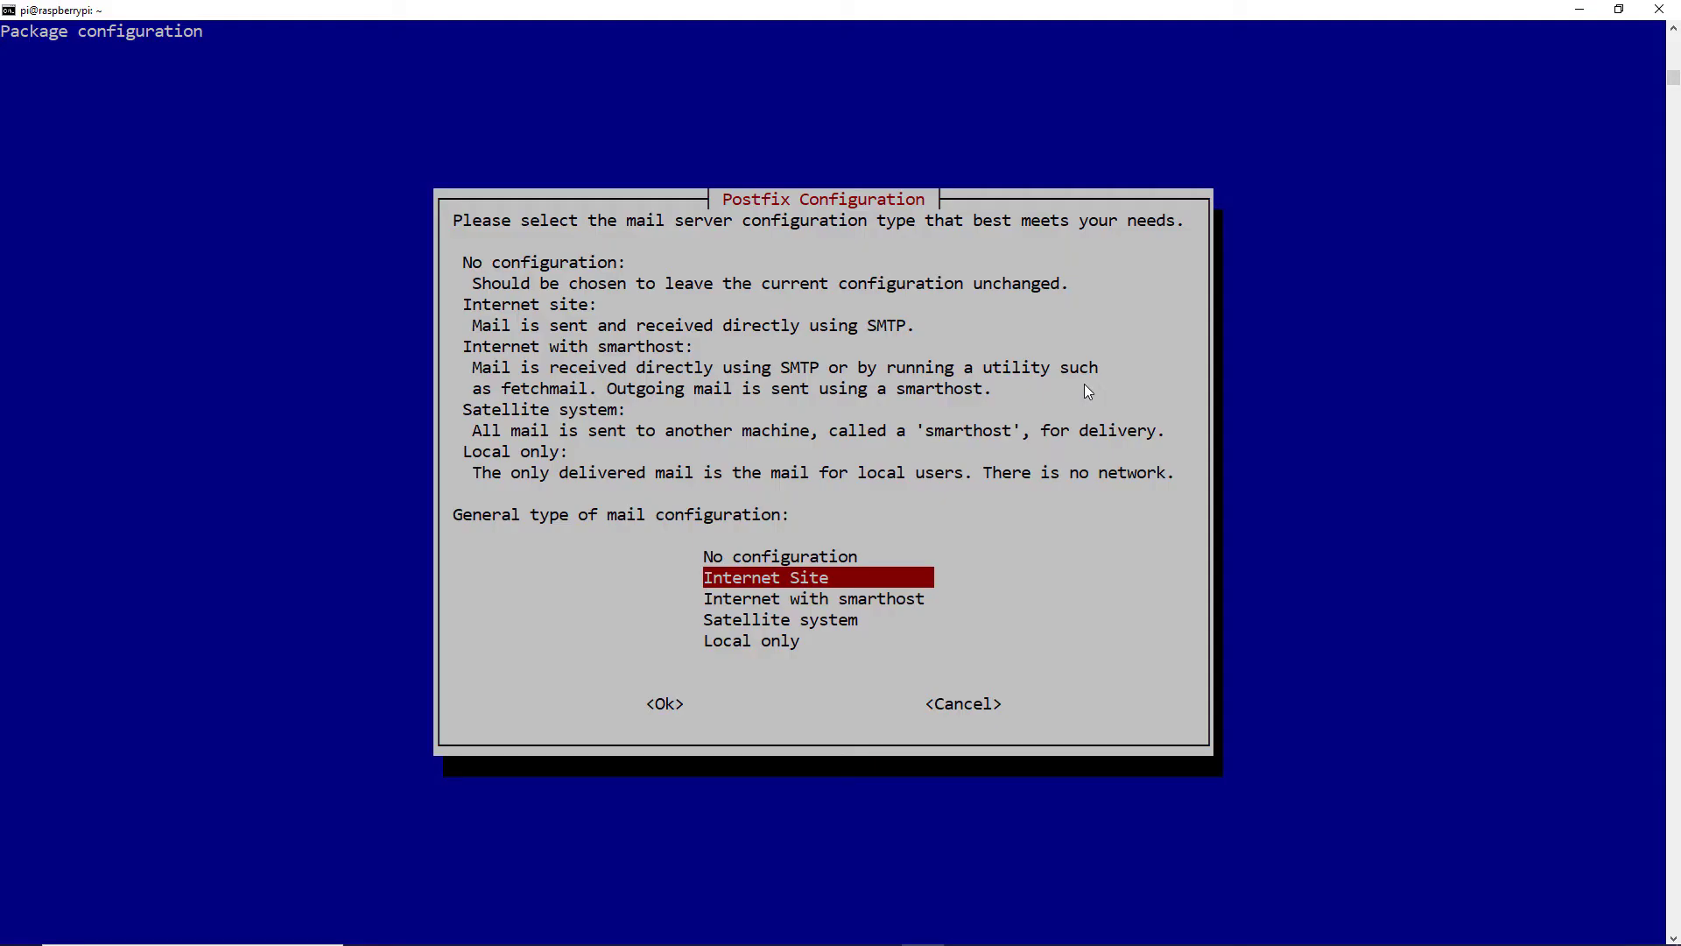
key("Up")
key("Return")
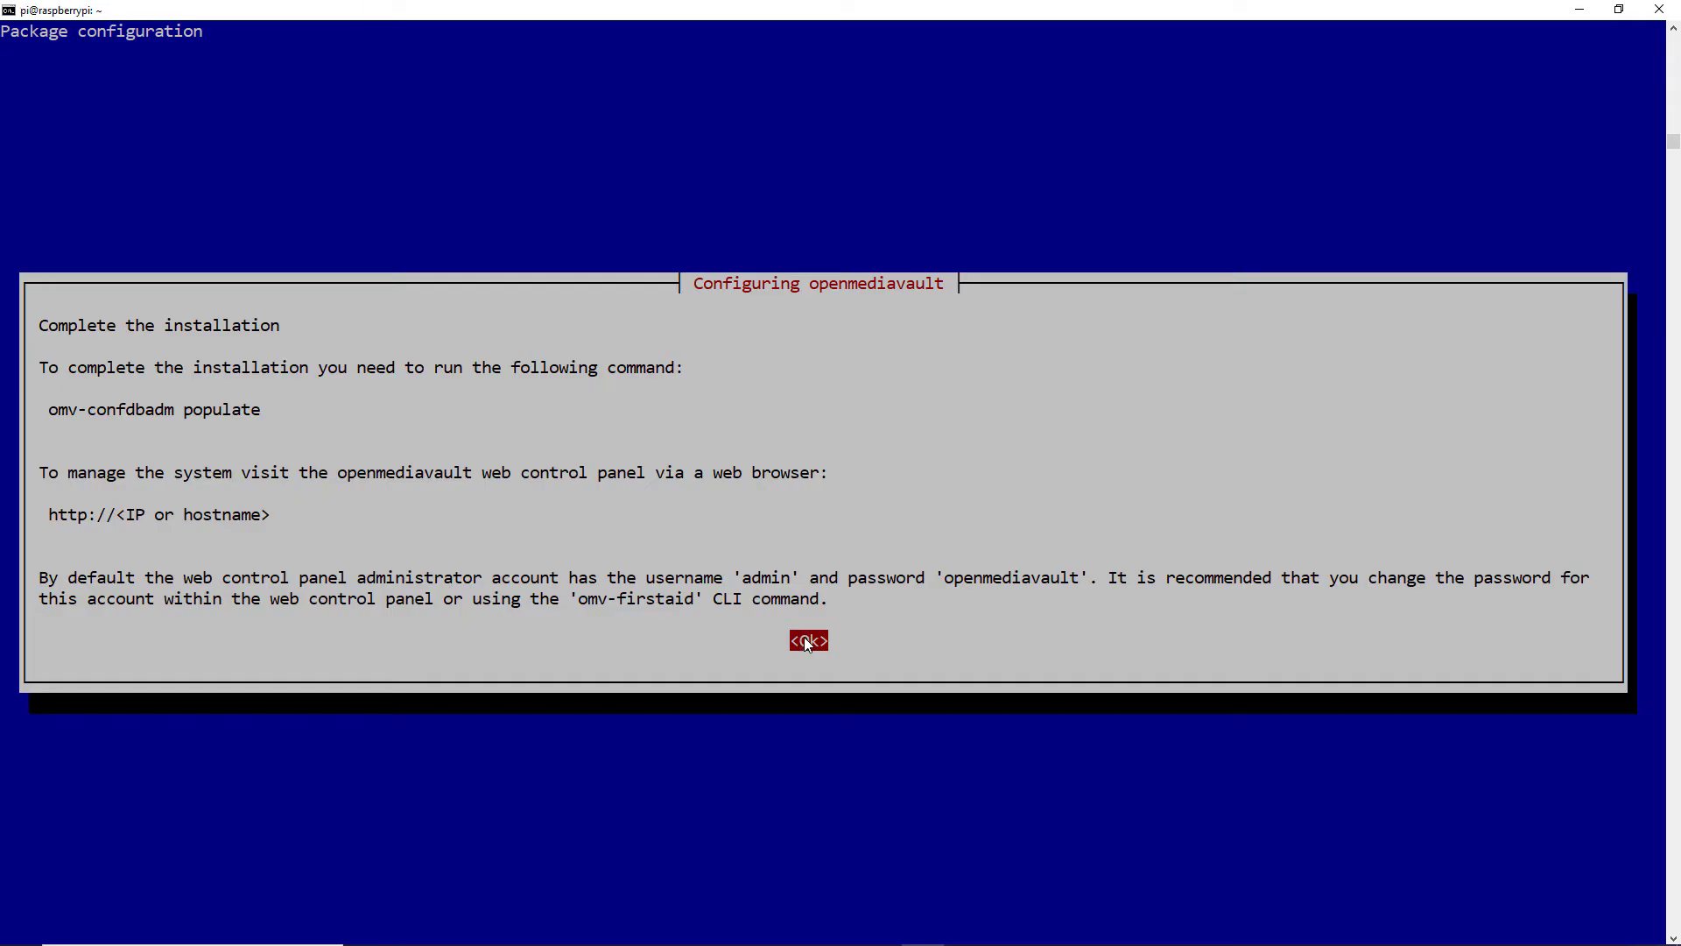
left_click(805, 640)
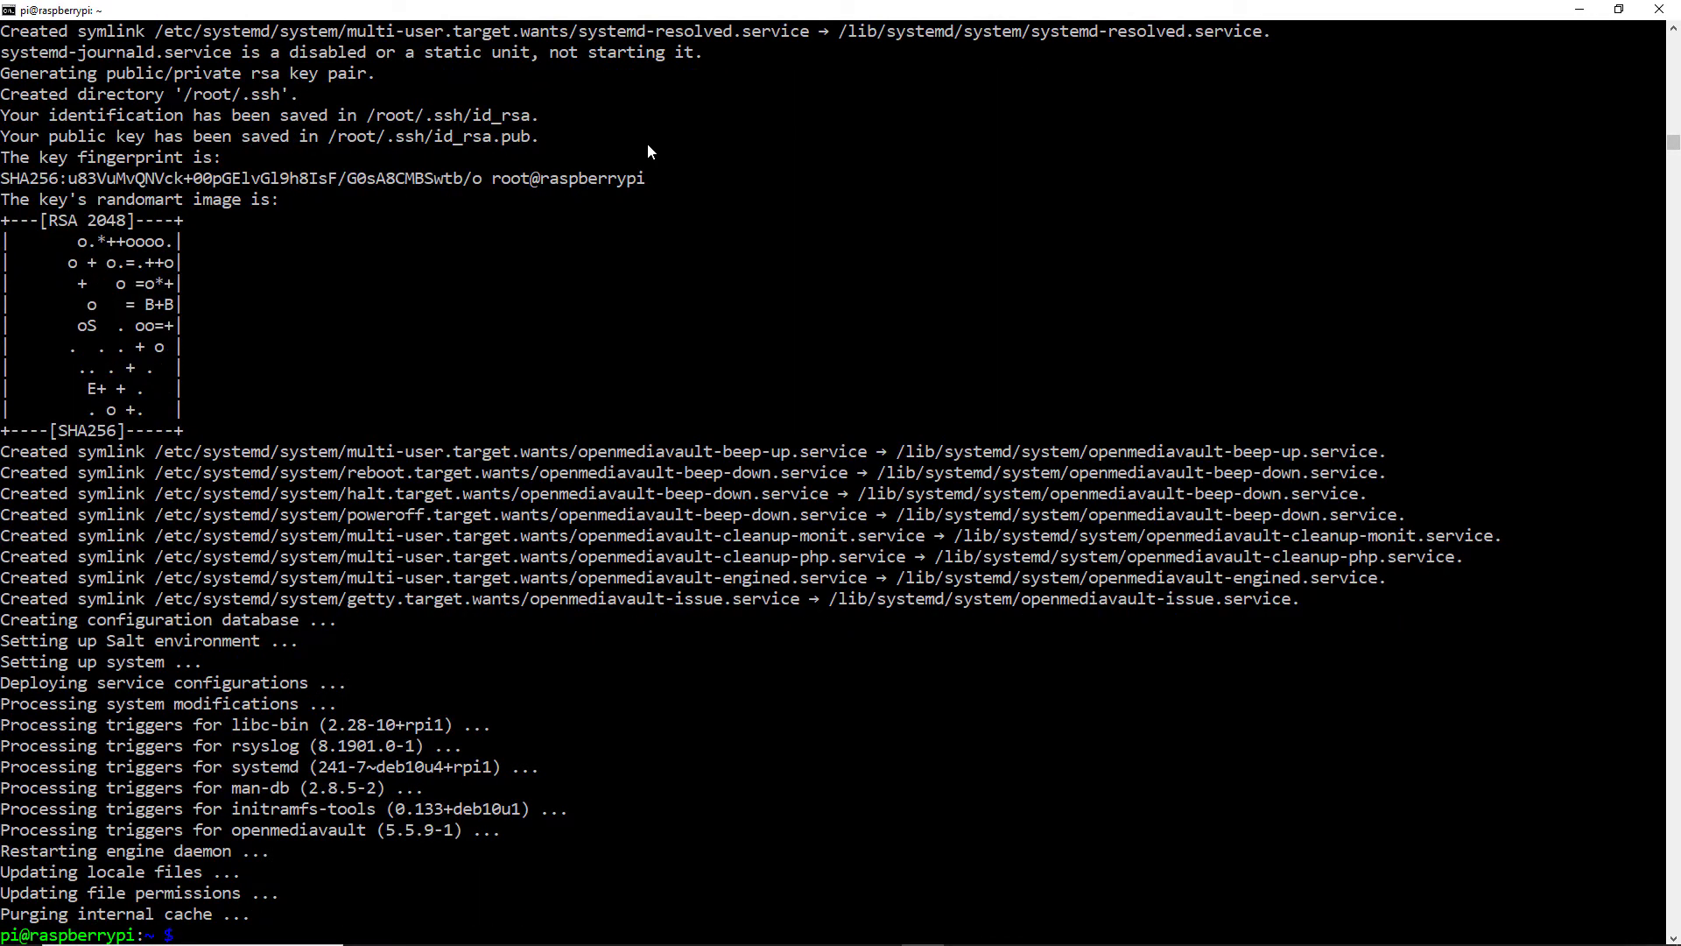
Run sudo omv-confdbadm populate to populate the OMV configuration database
key("alt+Tab")
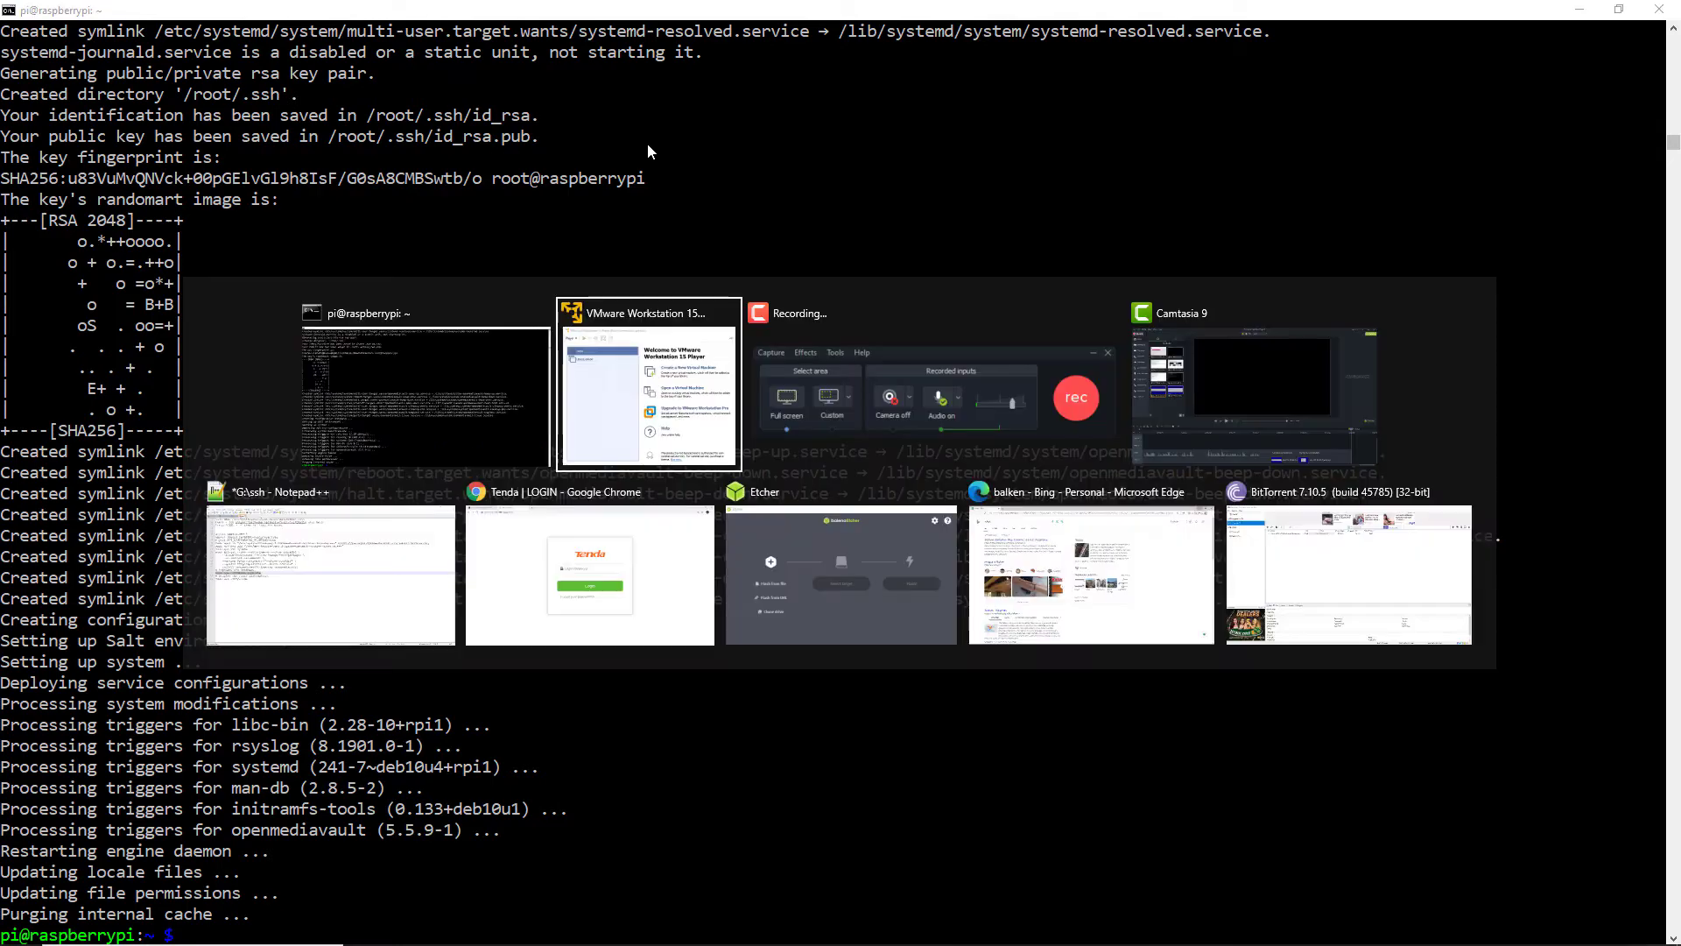
left_click(251, 598)
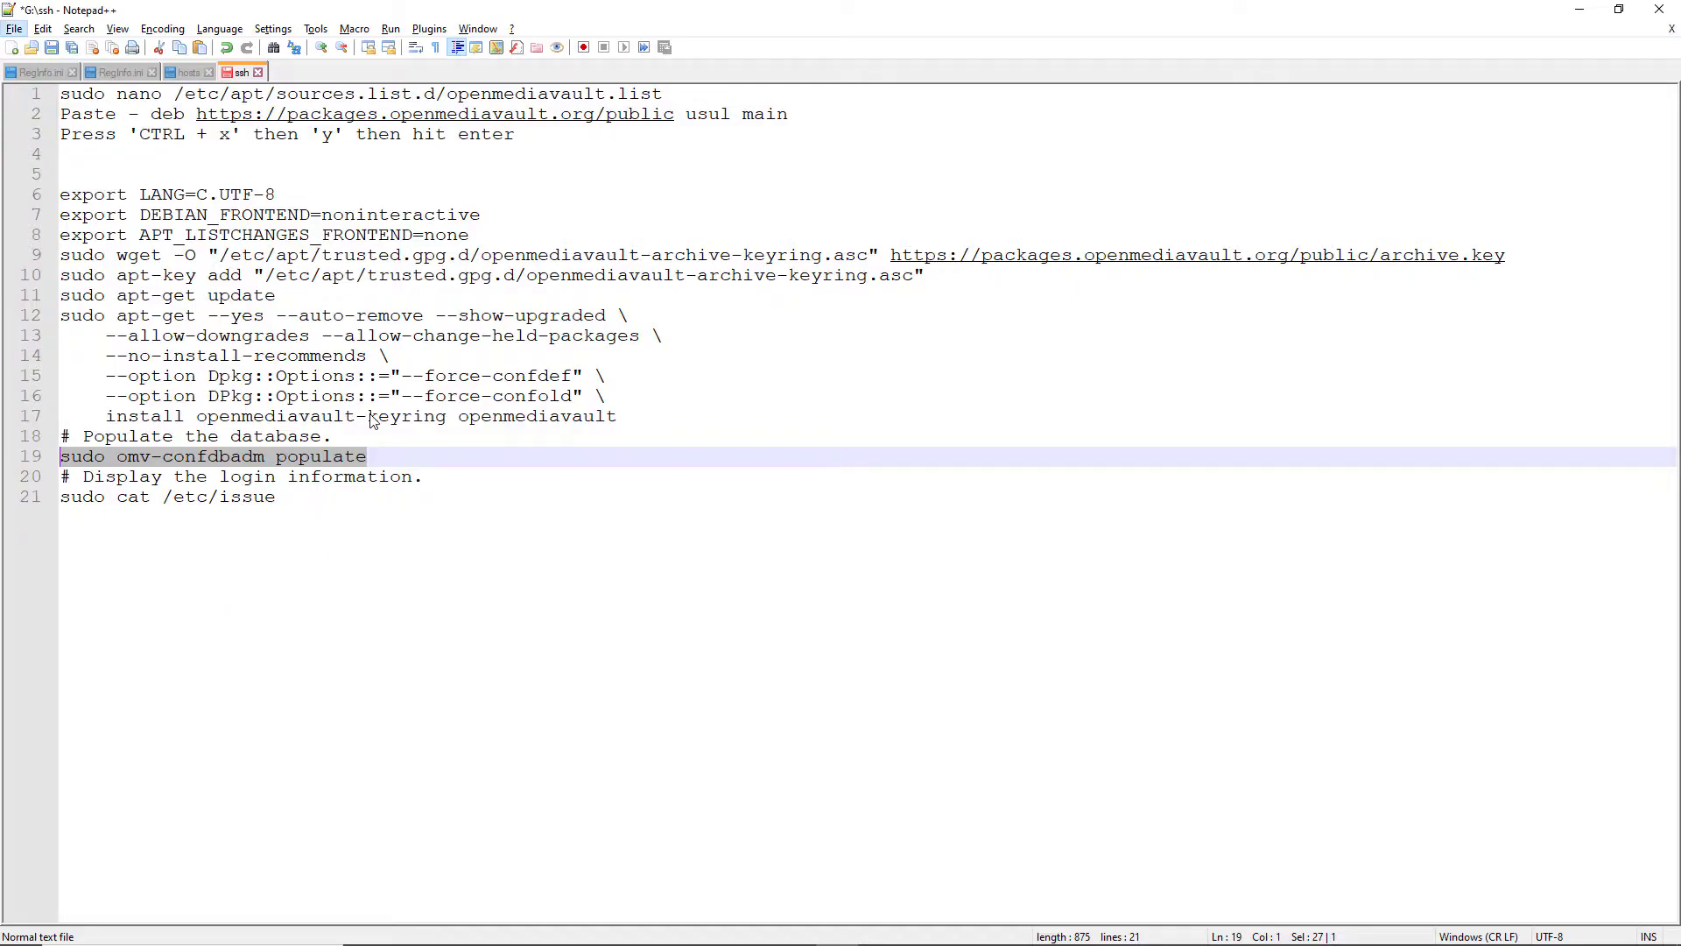
key("ctrl+c")
key("alt+Tab")
right_click(396, 594)
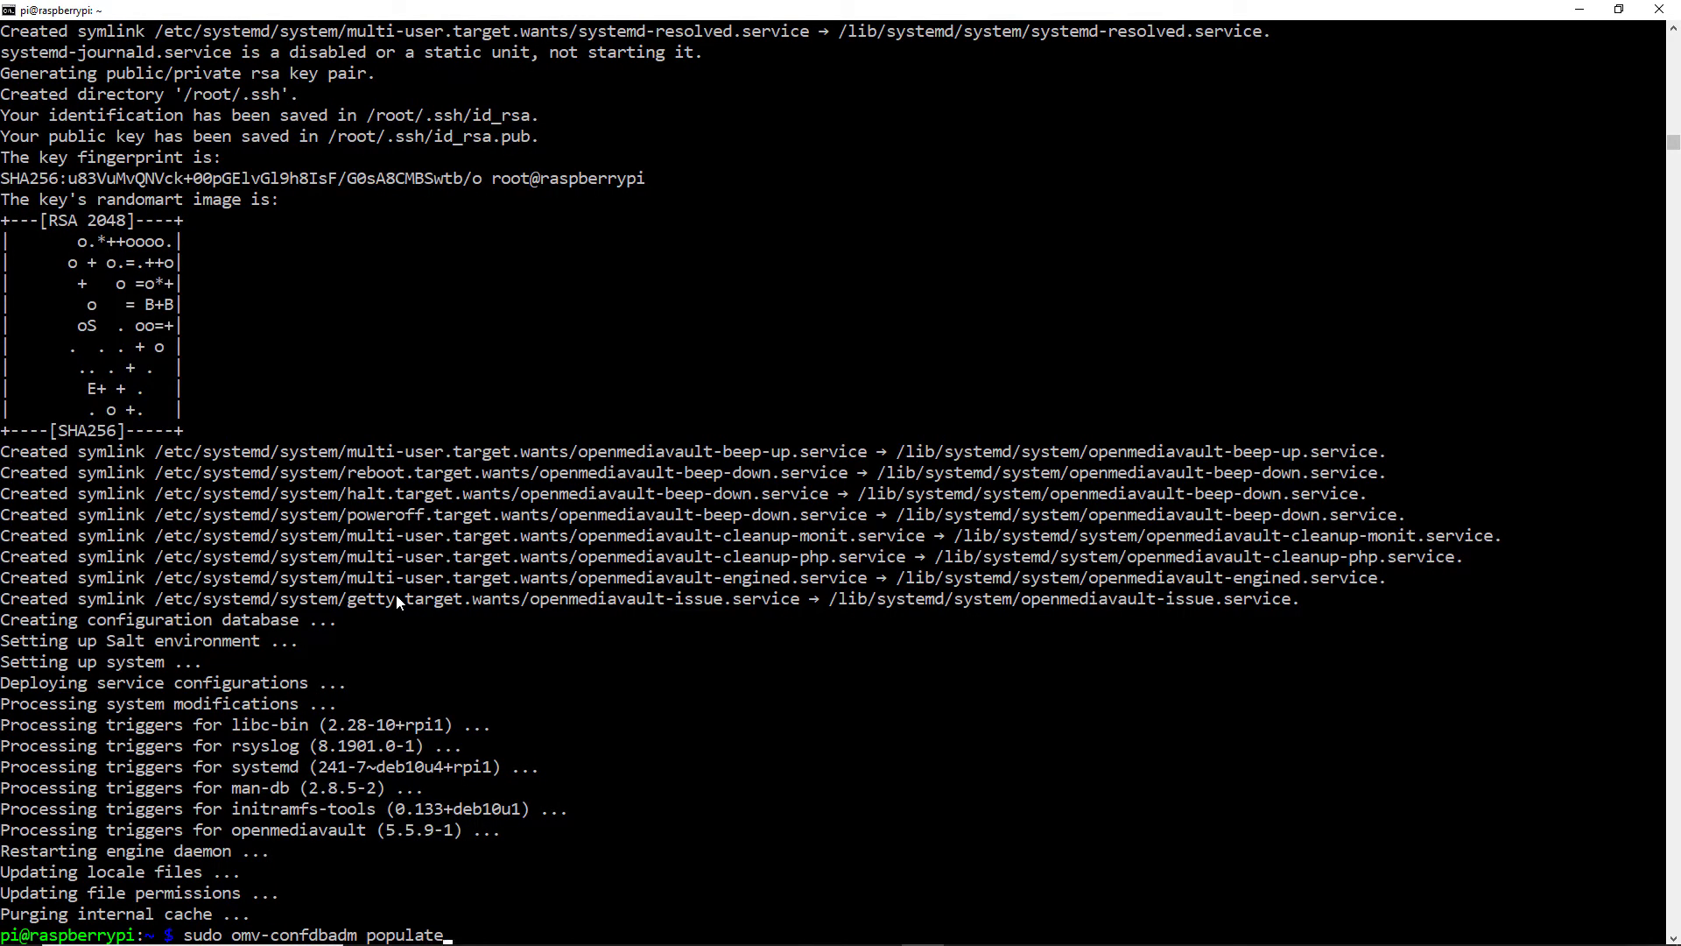
key("Return")
Run sudo cat /etc/issue and highlight the web panel IP, username and password
key("alt+Tab")
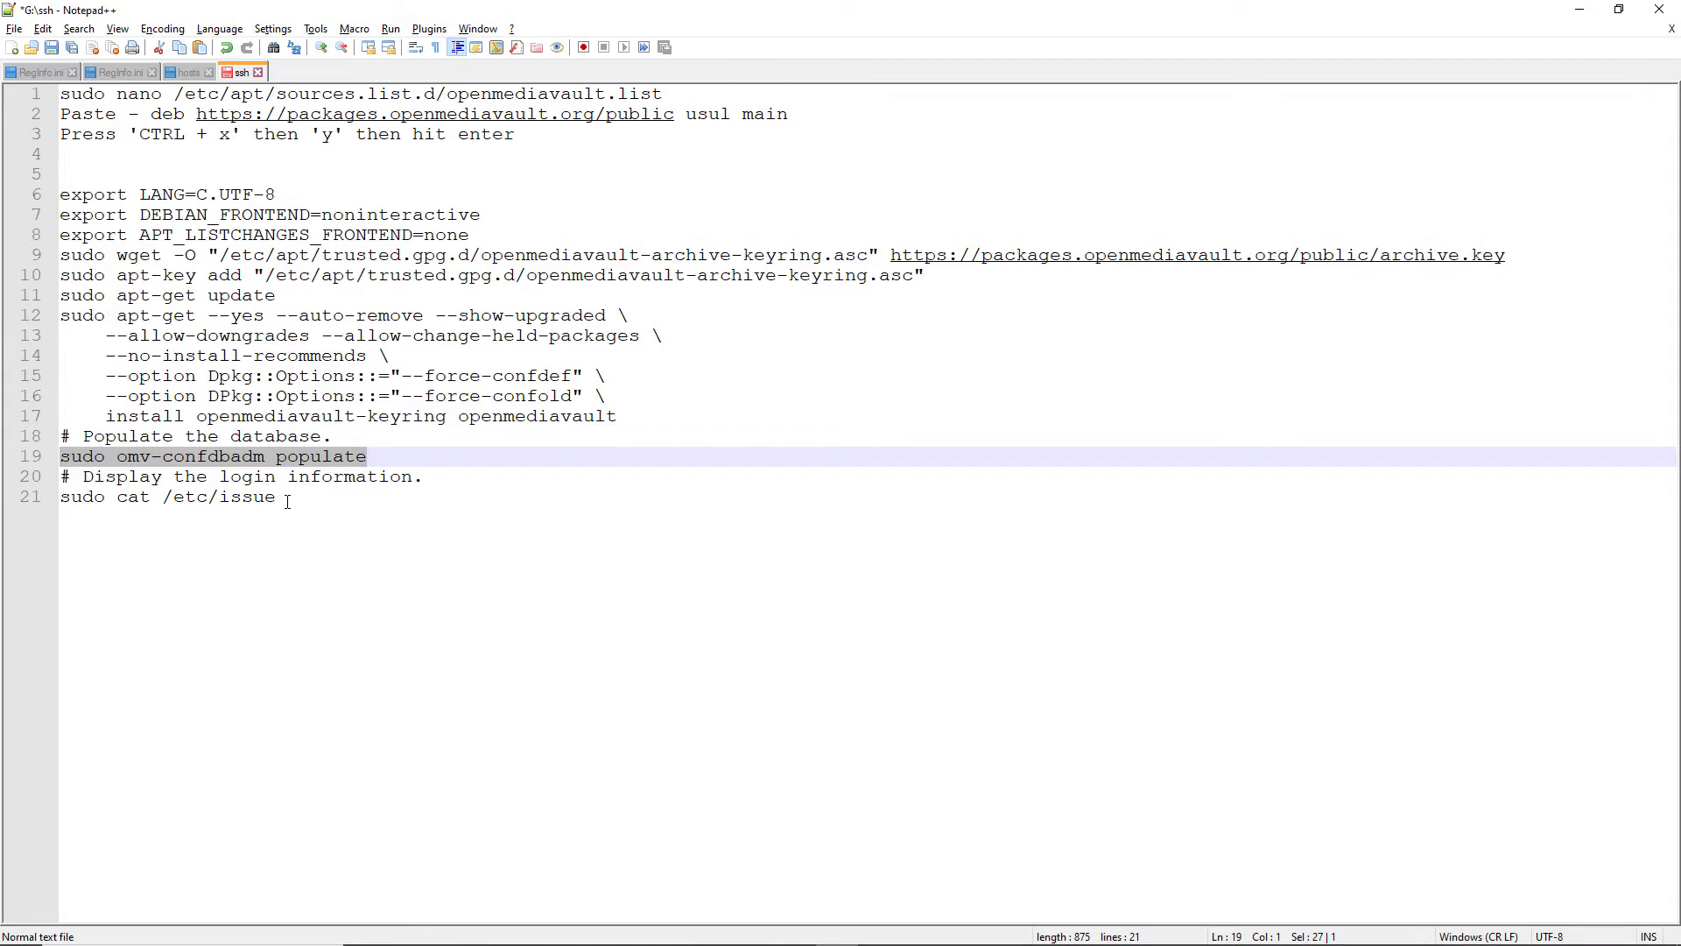
left_click_drag(287, 502, 33, 502)
key("alt")
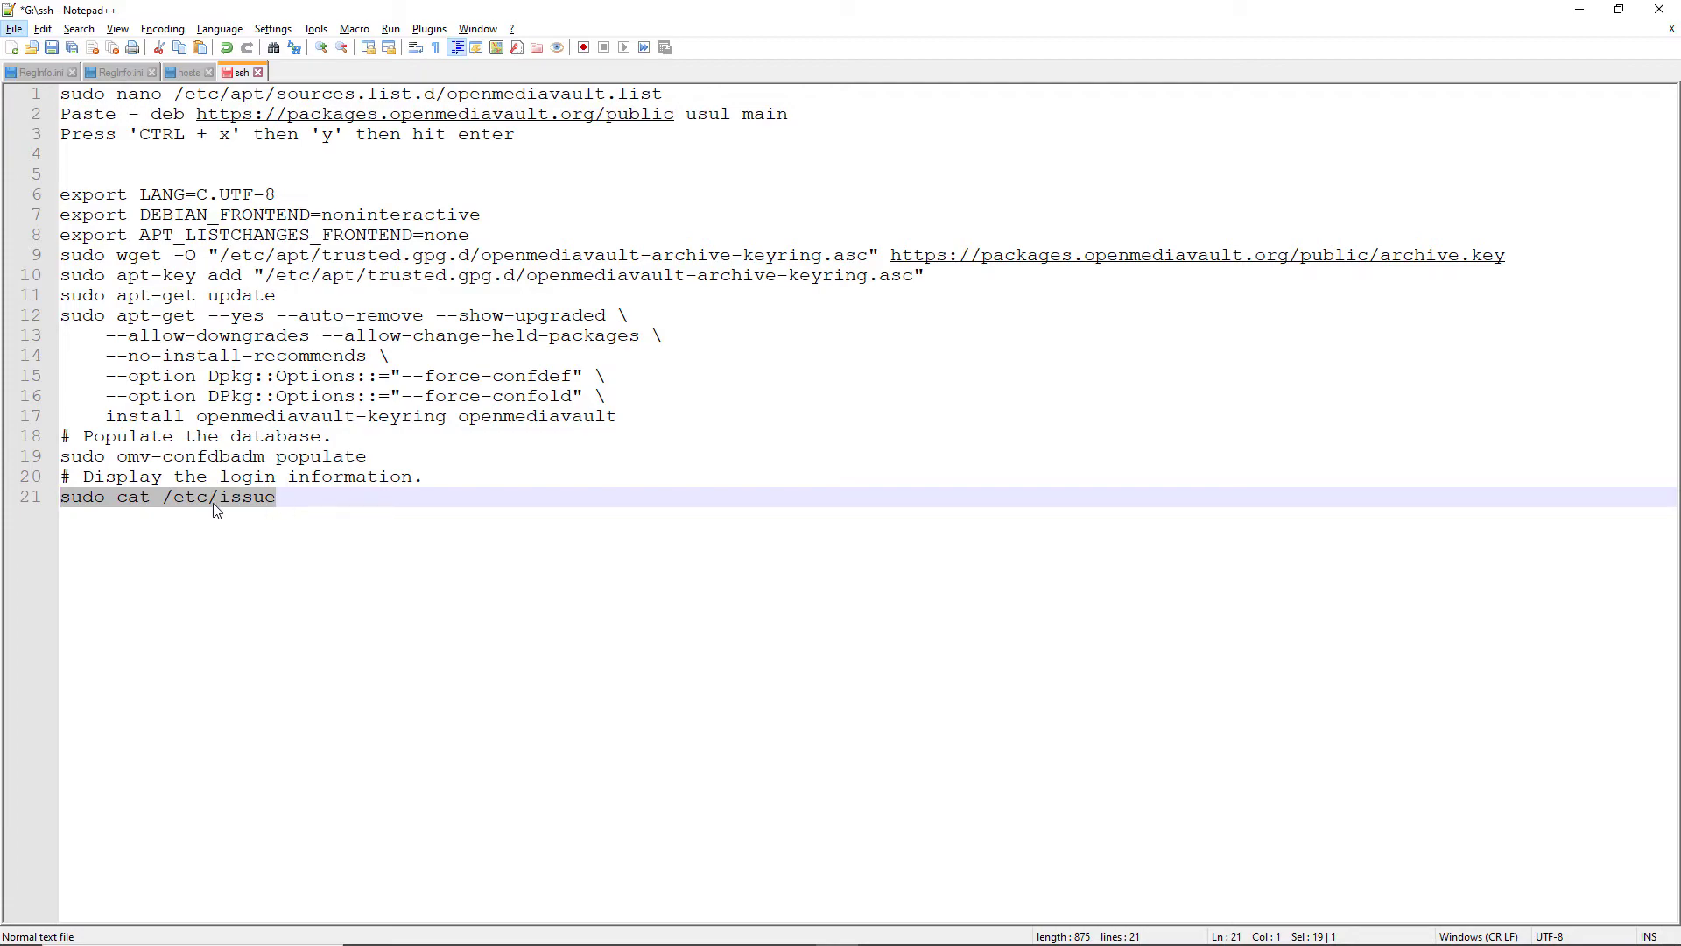
key("alt")
key("alt+Tab")
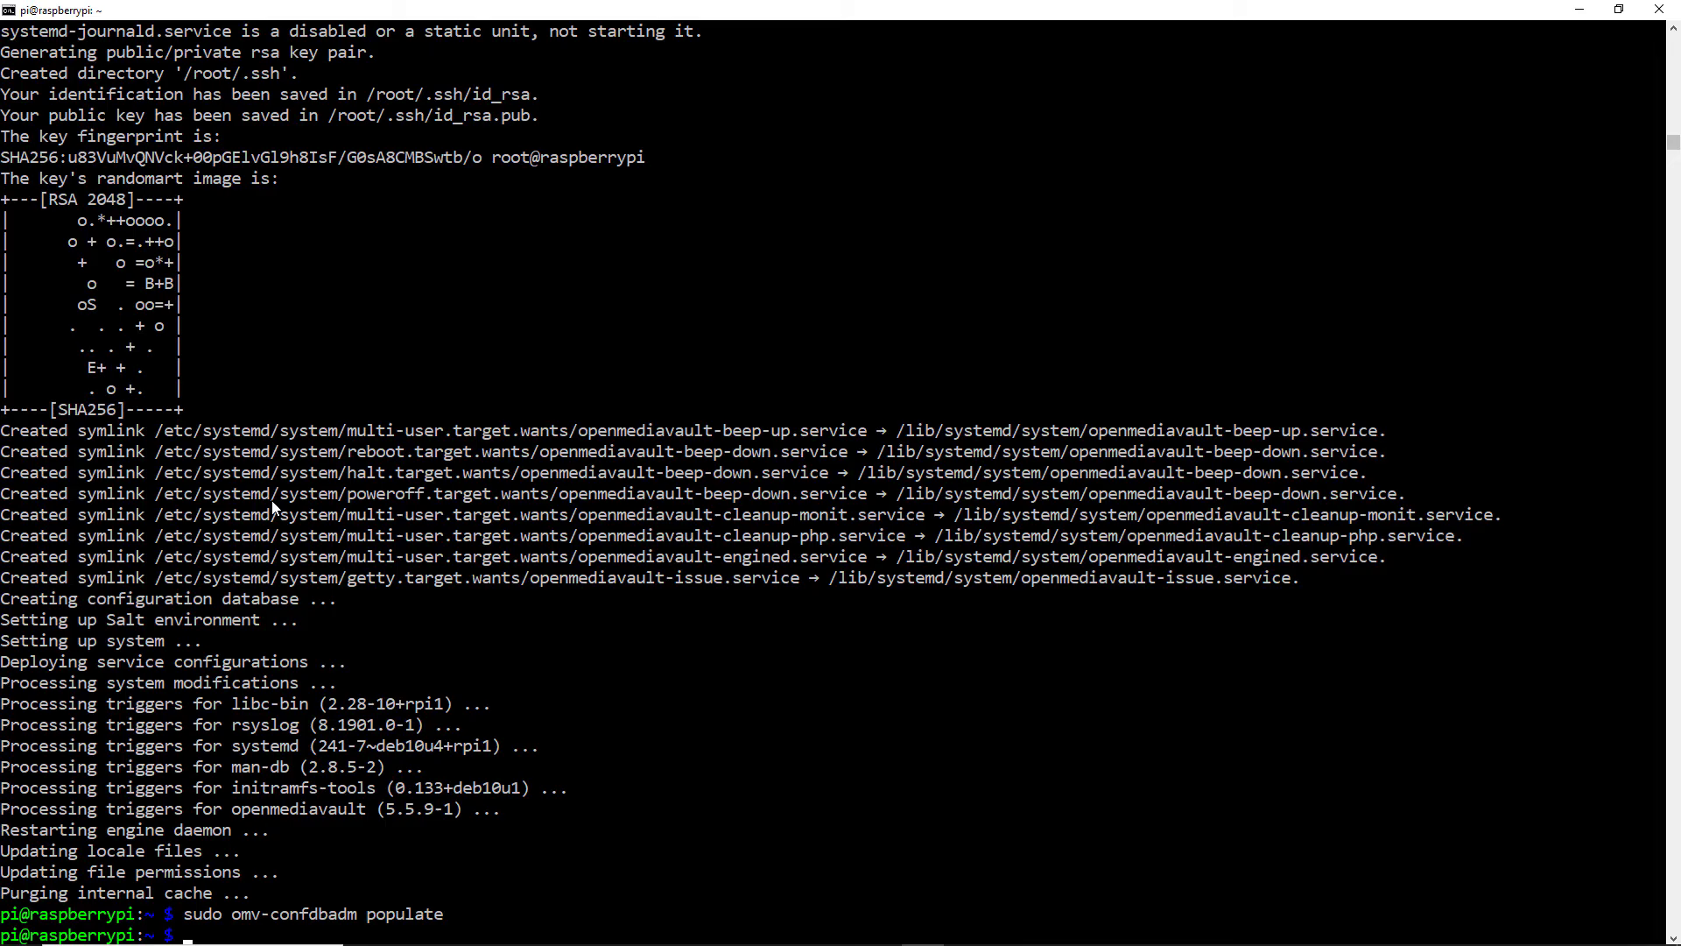
right_click(647, 729)
key("Return")
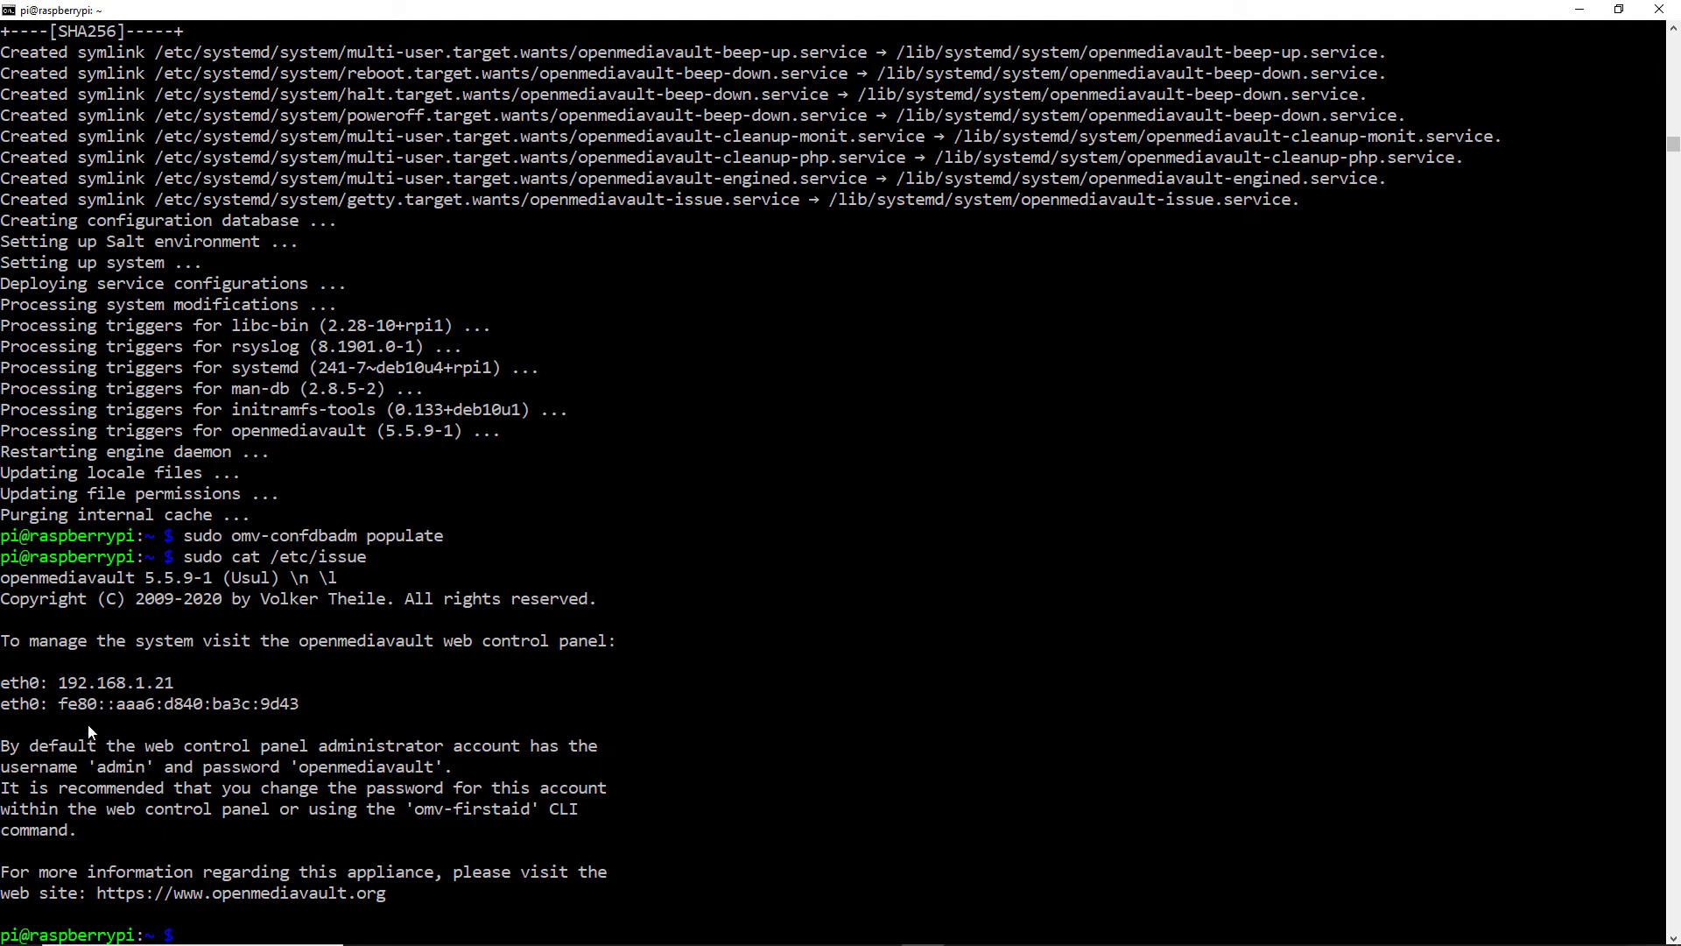
left_click_drag(59, 690, 175, 690)
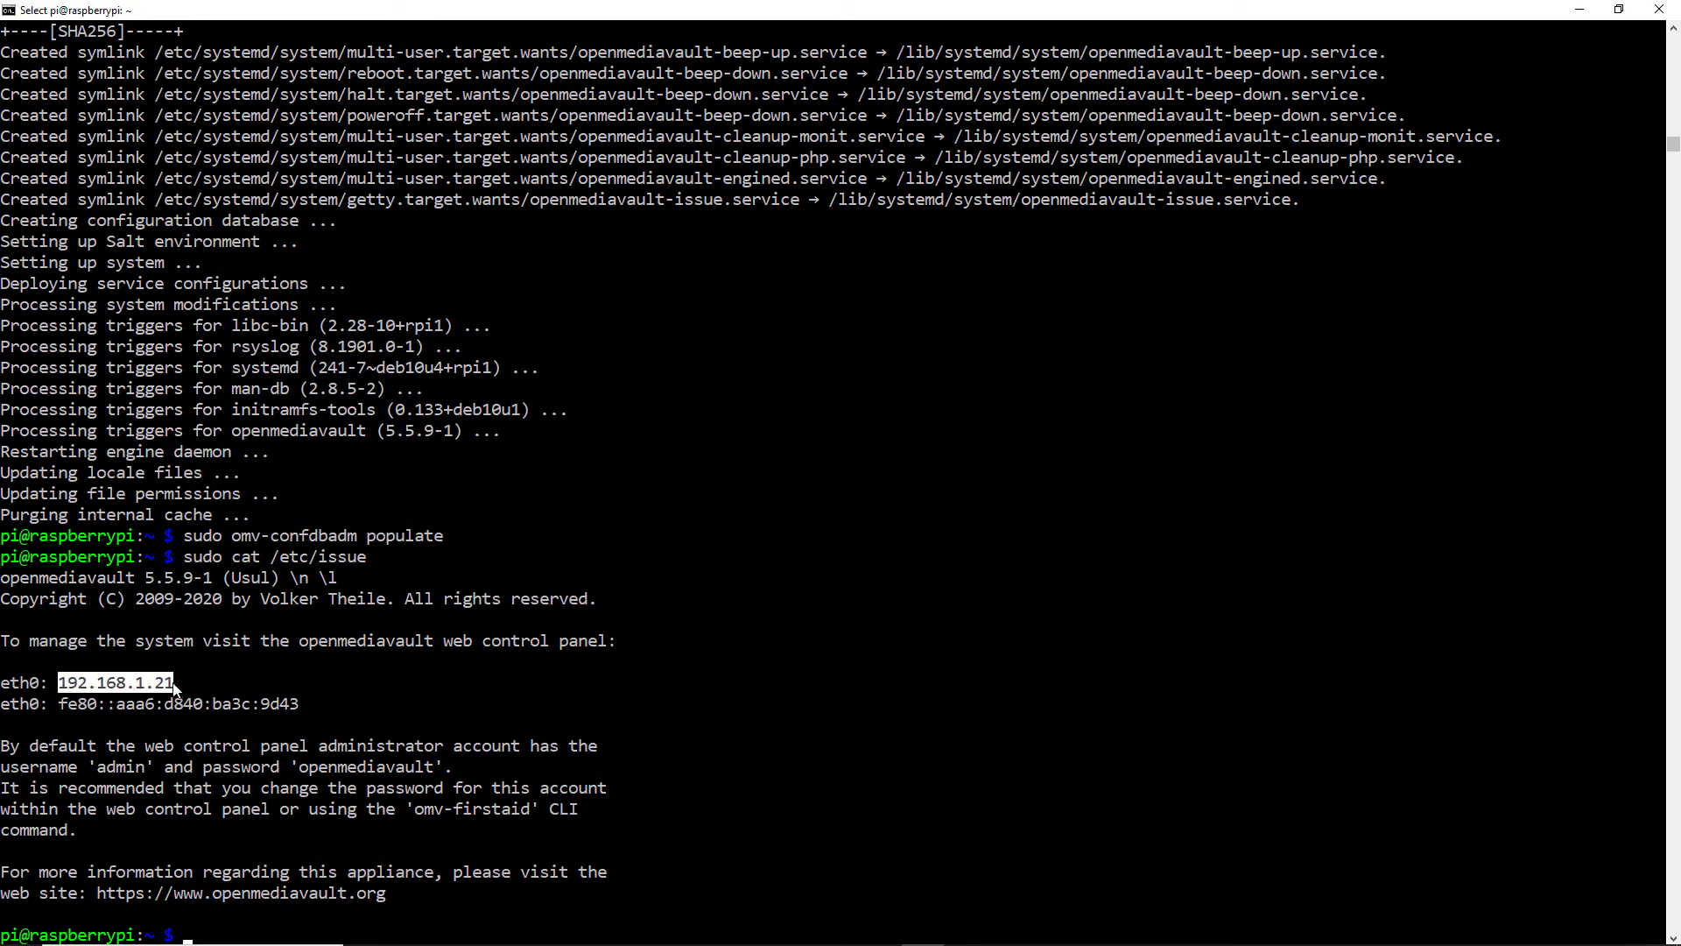
double_click(123, 775)
double_click(357, 767)
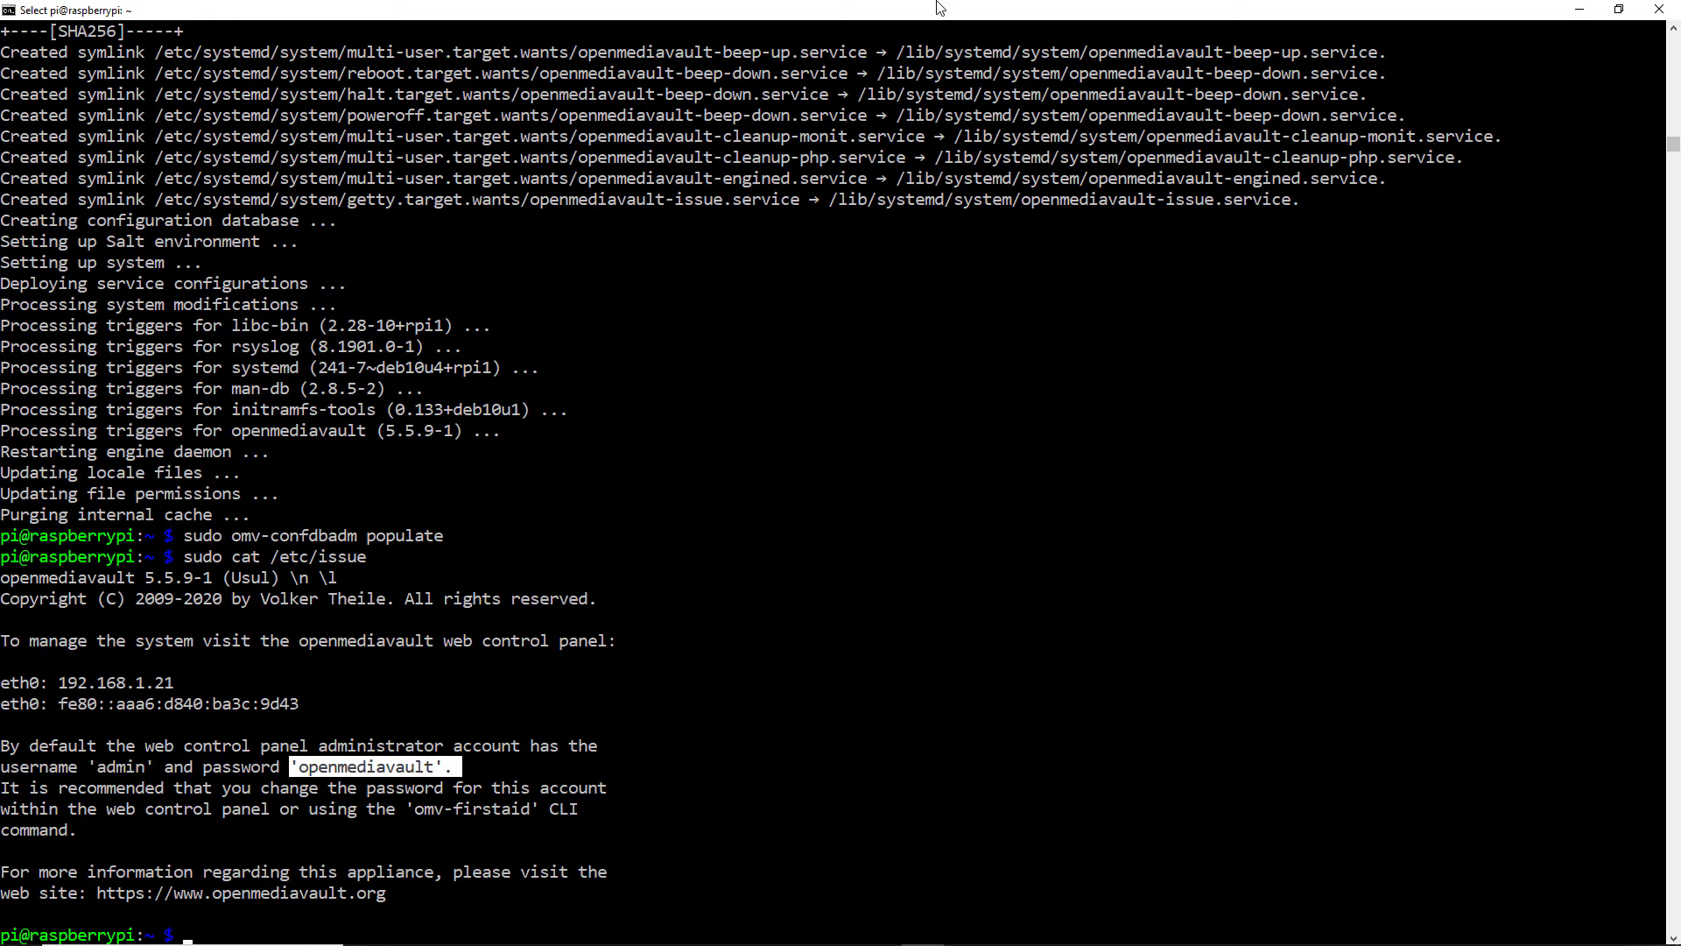
Log into the openmediavault web panel at 192.168.1.21 with the default admin credentials
mouse_move(678, 944)
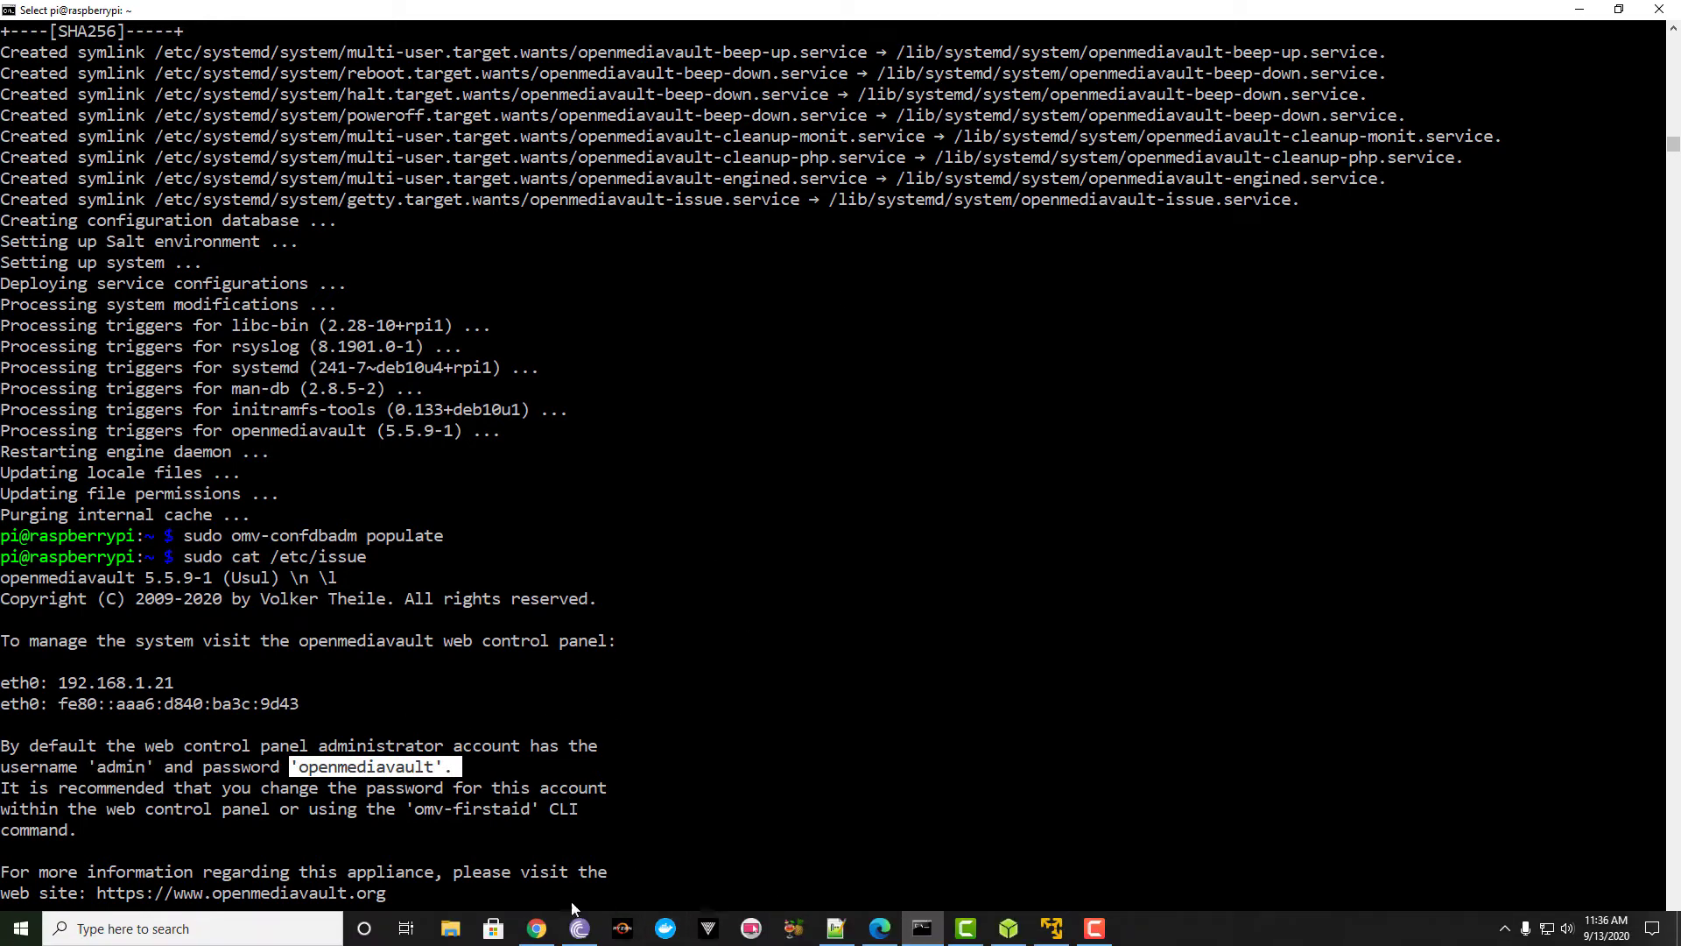
left_click(536, 928)
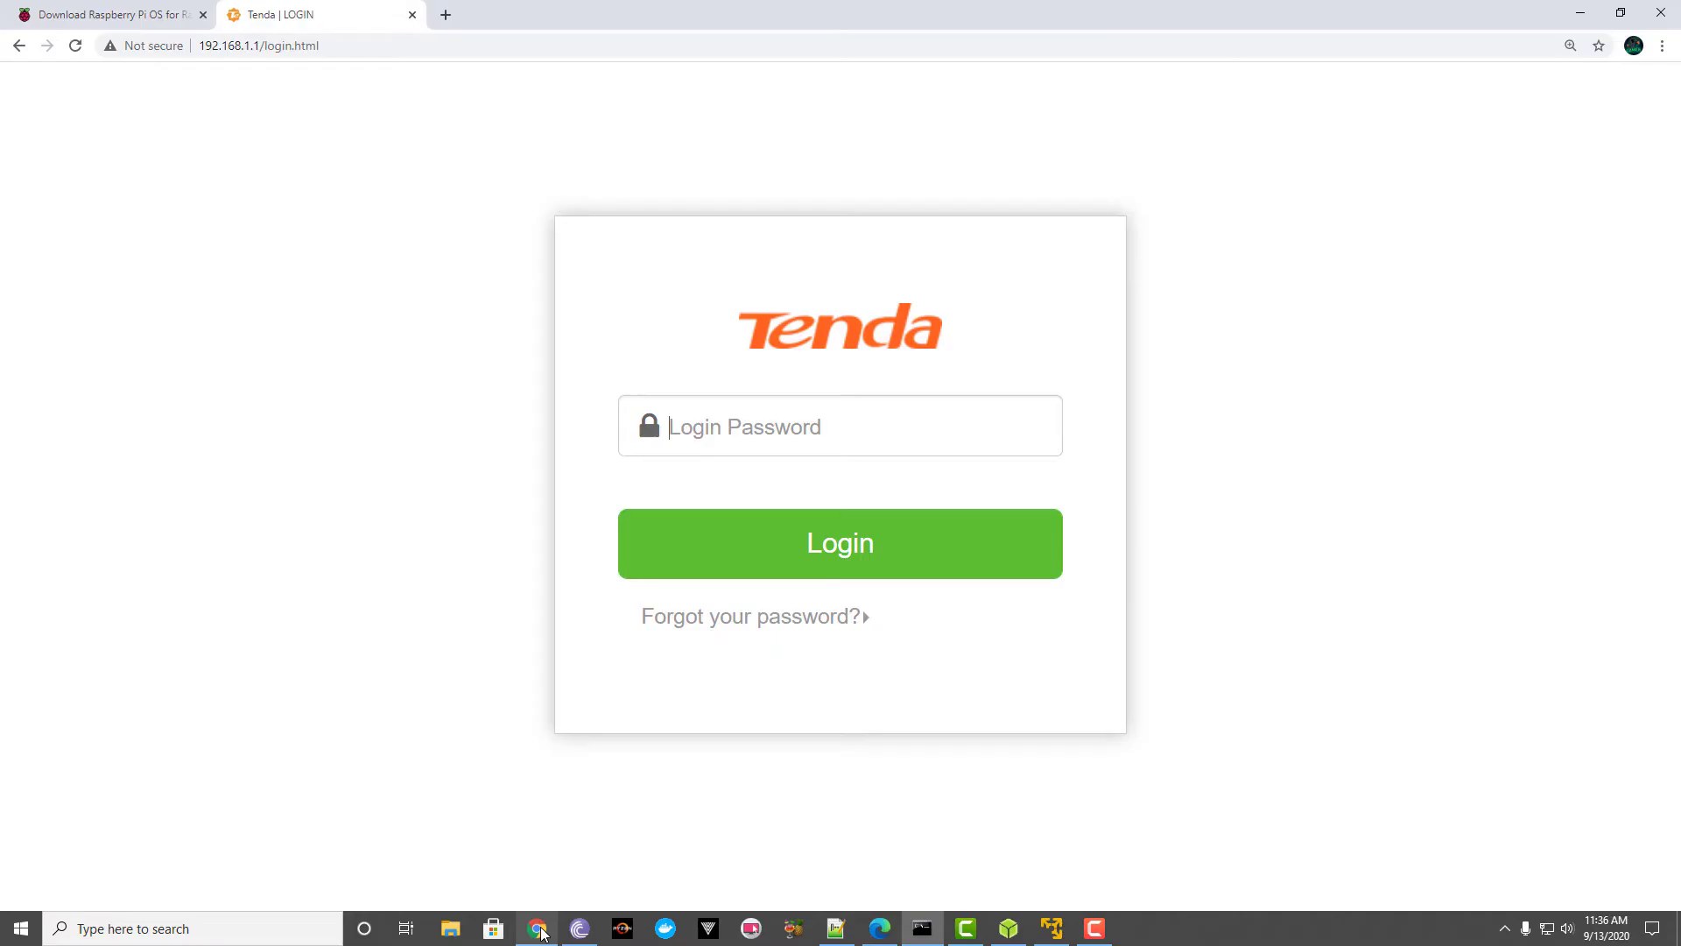
left_click(446, 15)
type("192.")
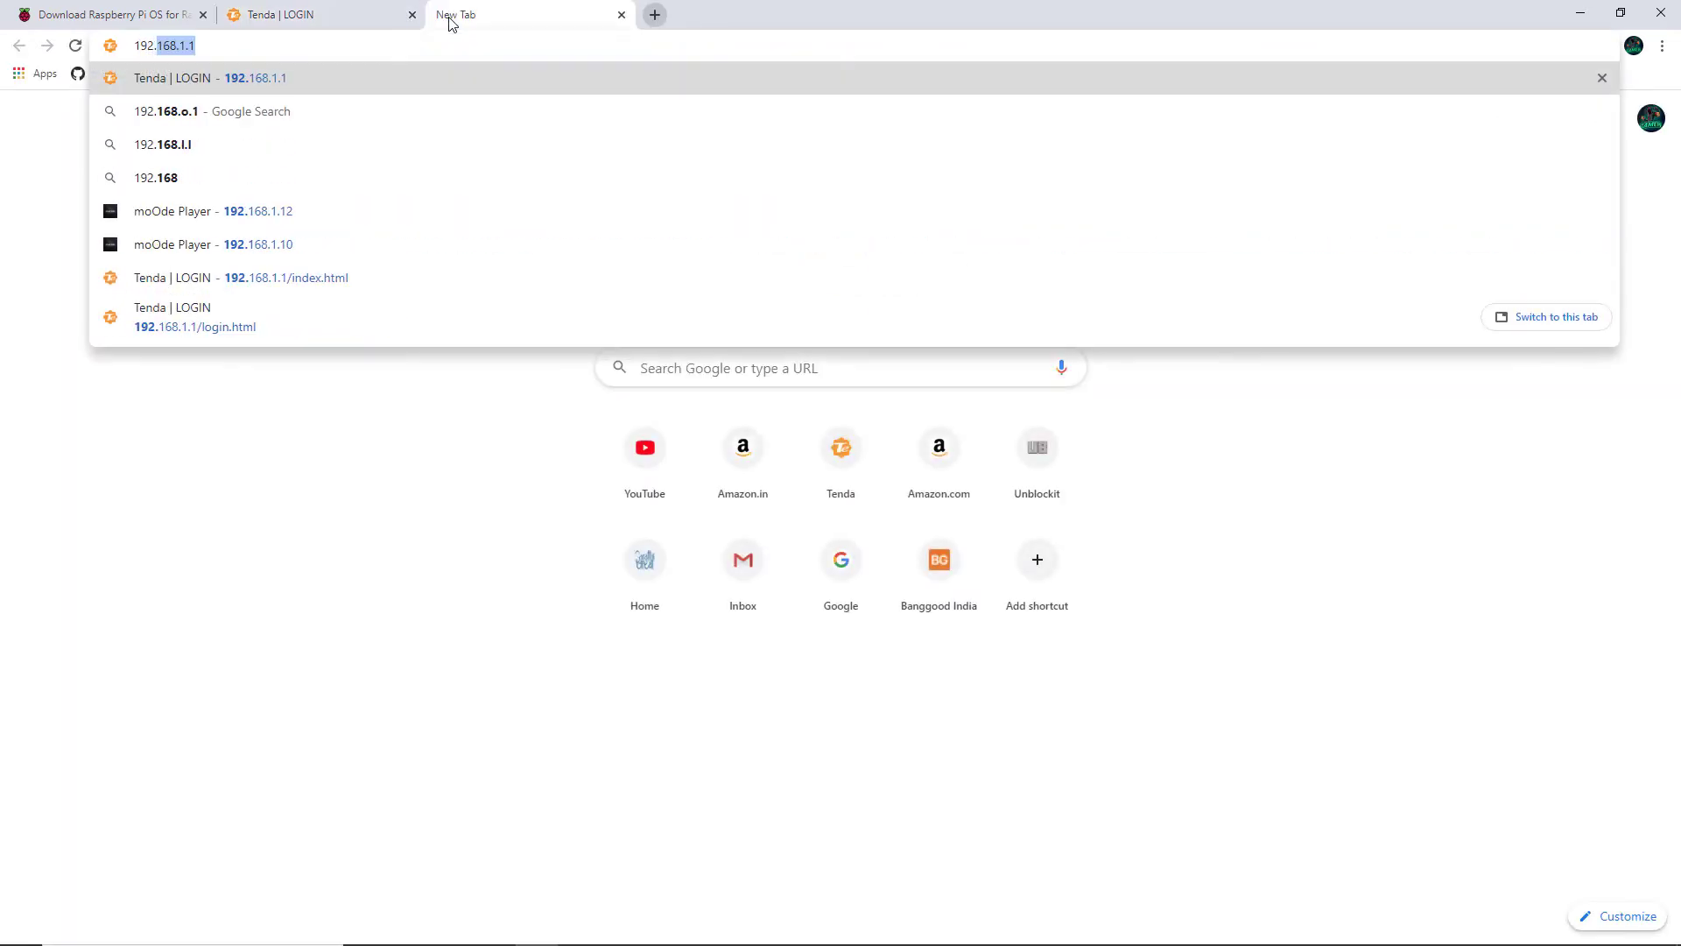
type("168.1.21")
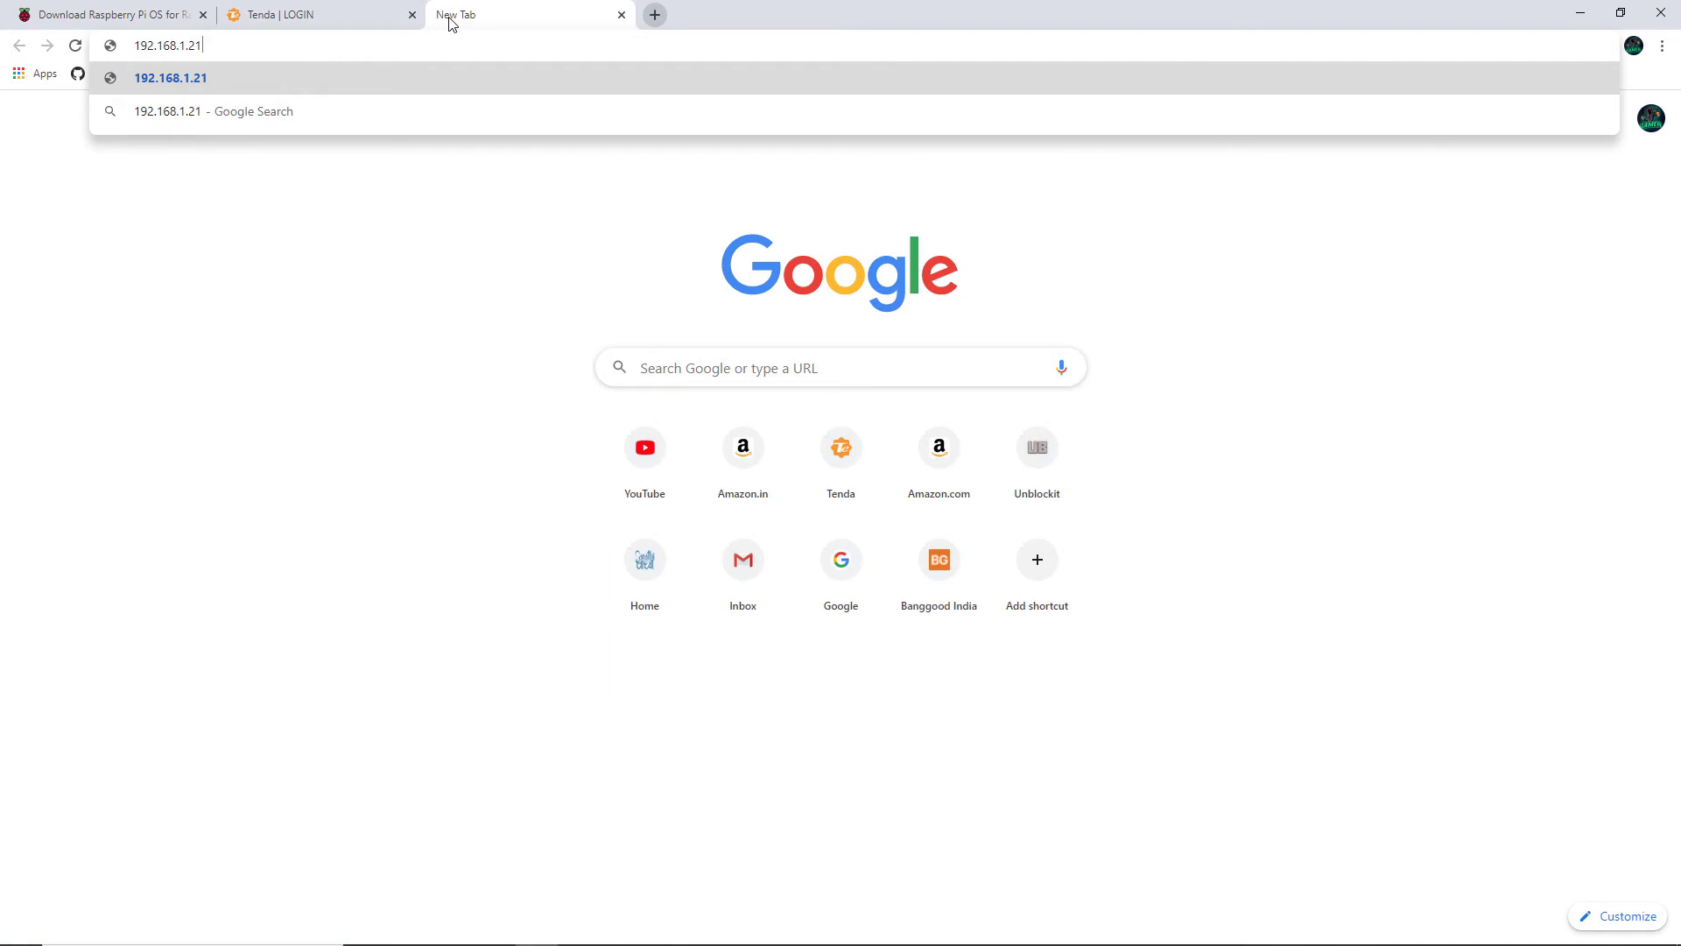
key("Return")
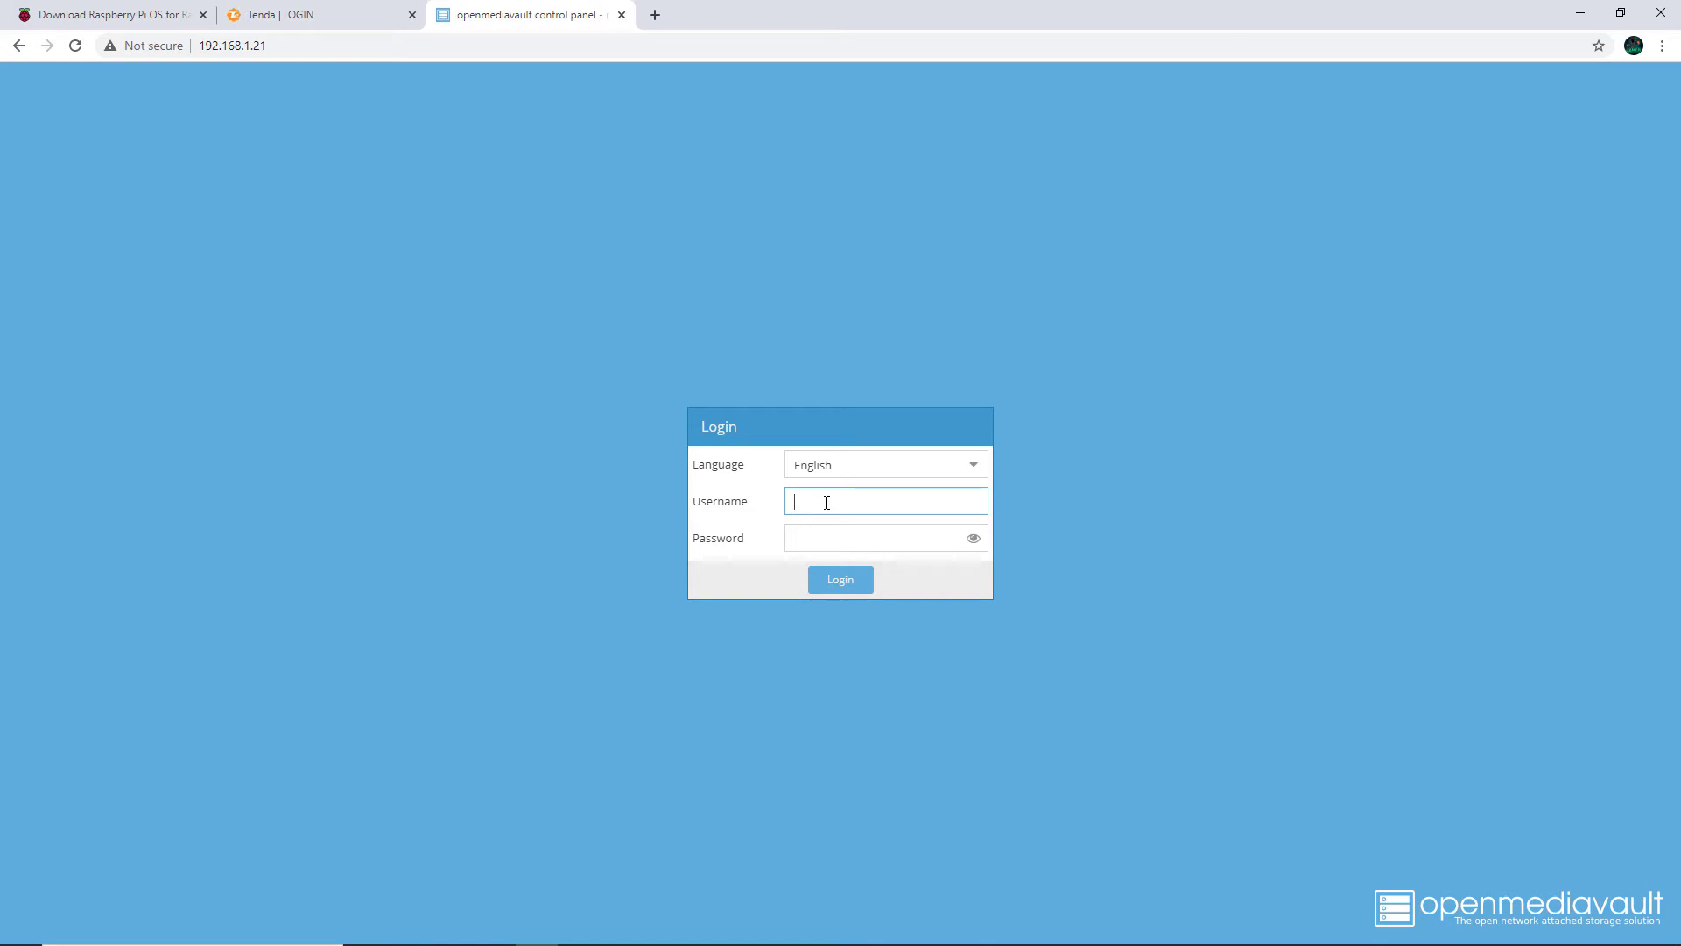
type("admin")
key("Tab")
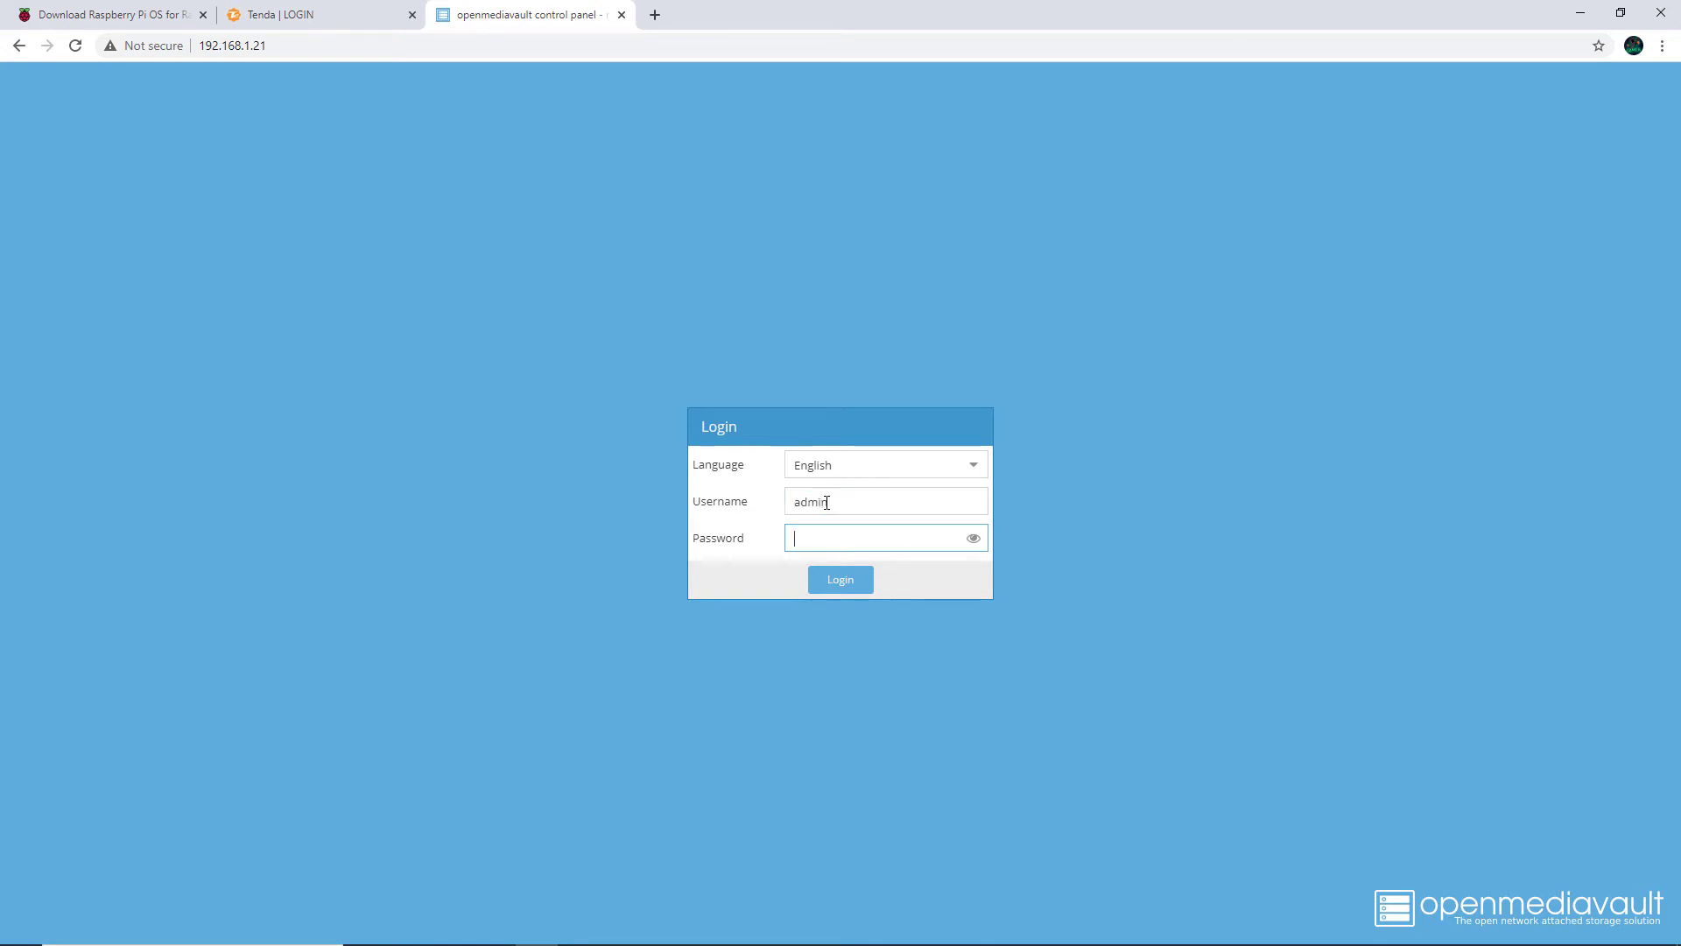
type("openmediavault")
key("Return")
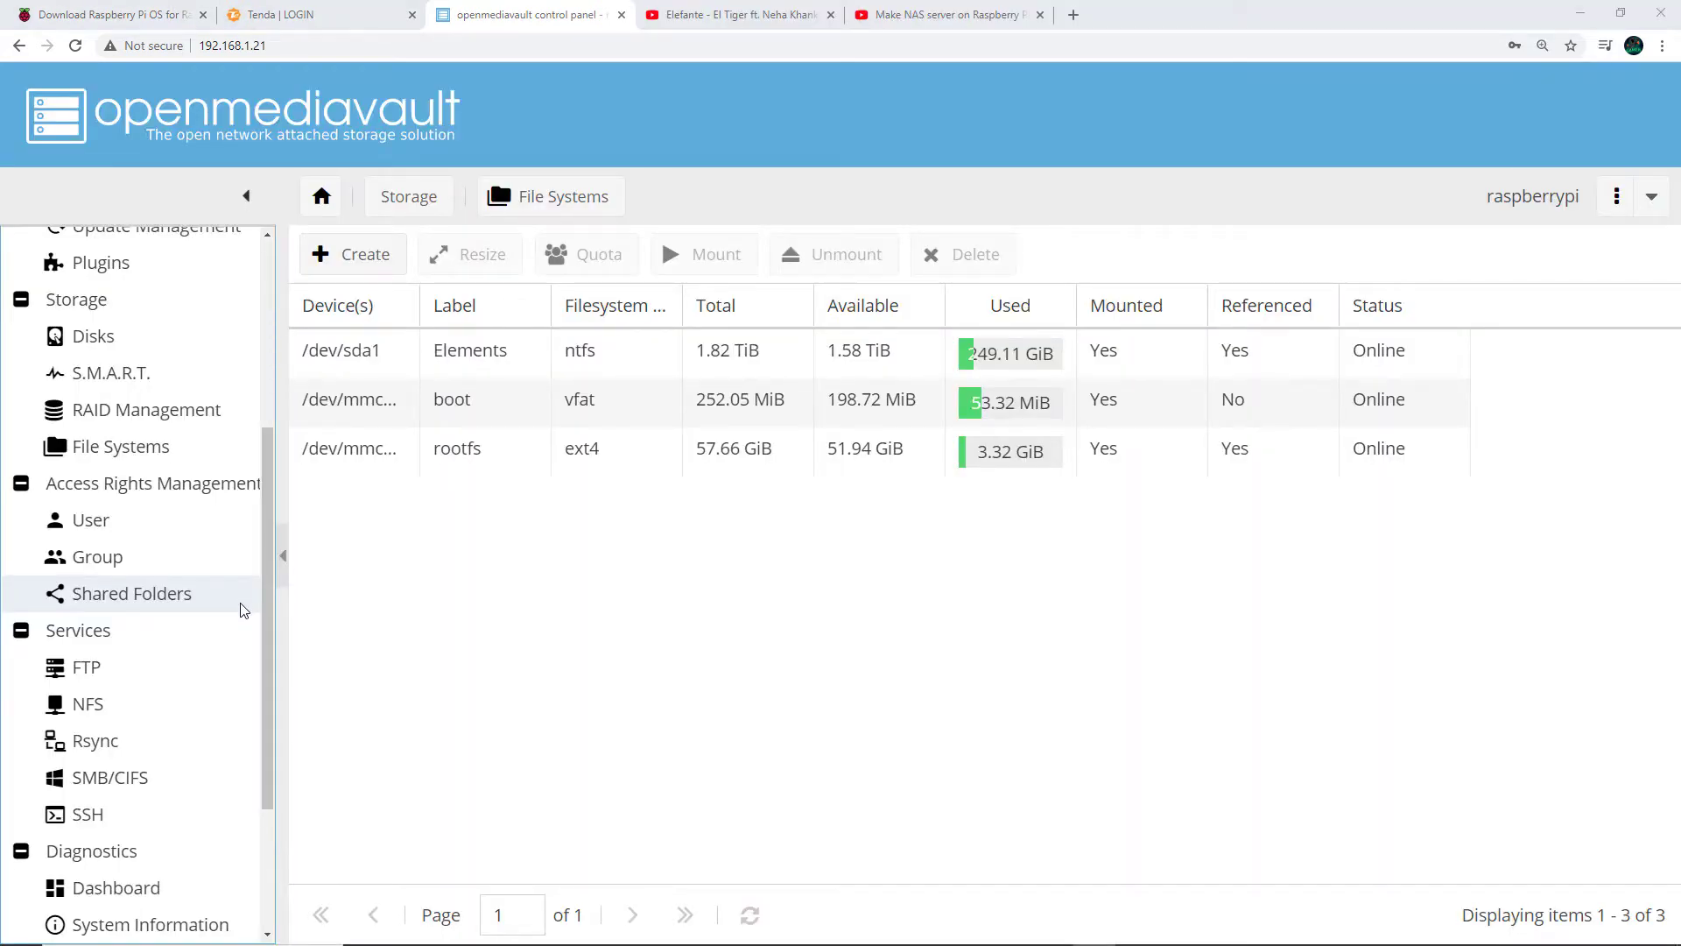
scroll(243, 602, "up", 1)
scroll(176, 542, "up", 1)
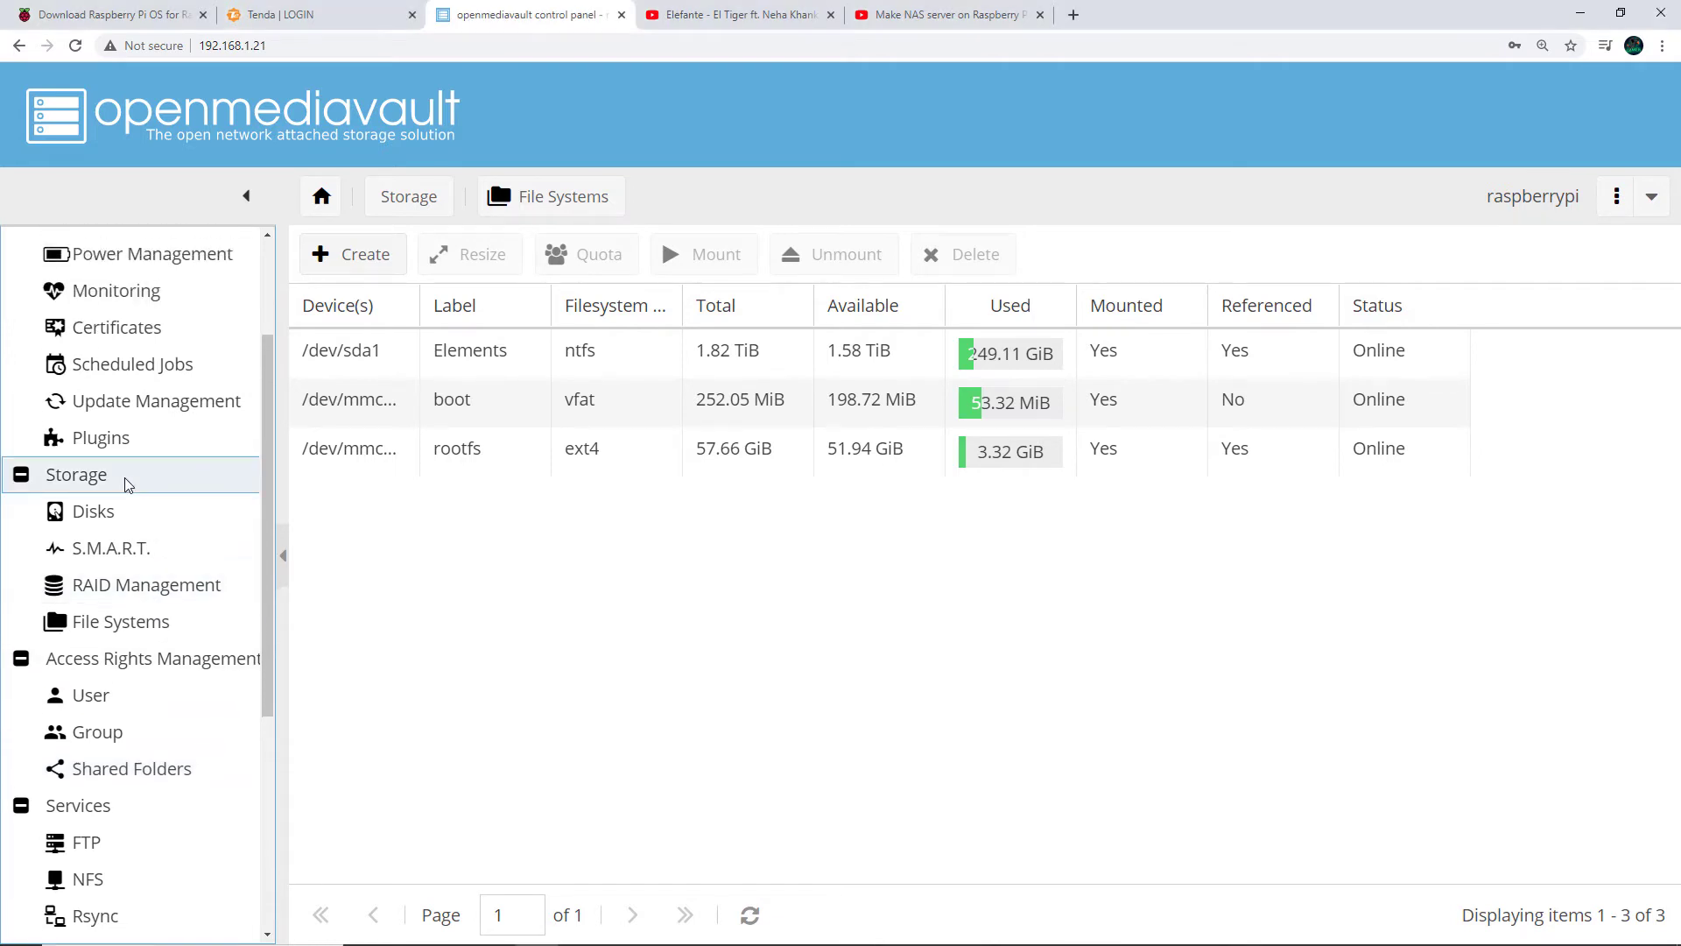
left_click(124, 476)
left_click(127, 622)
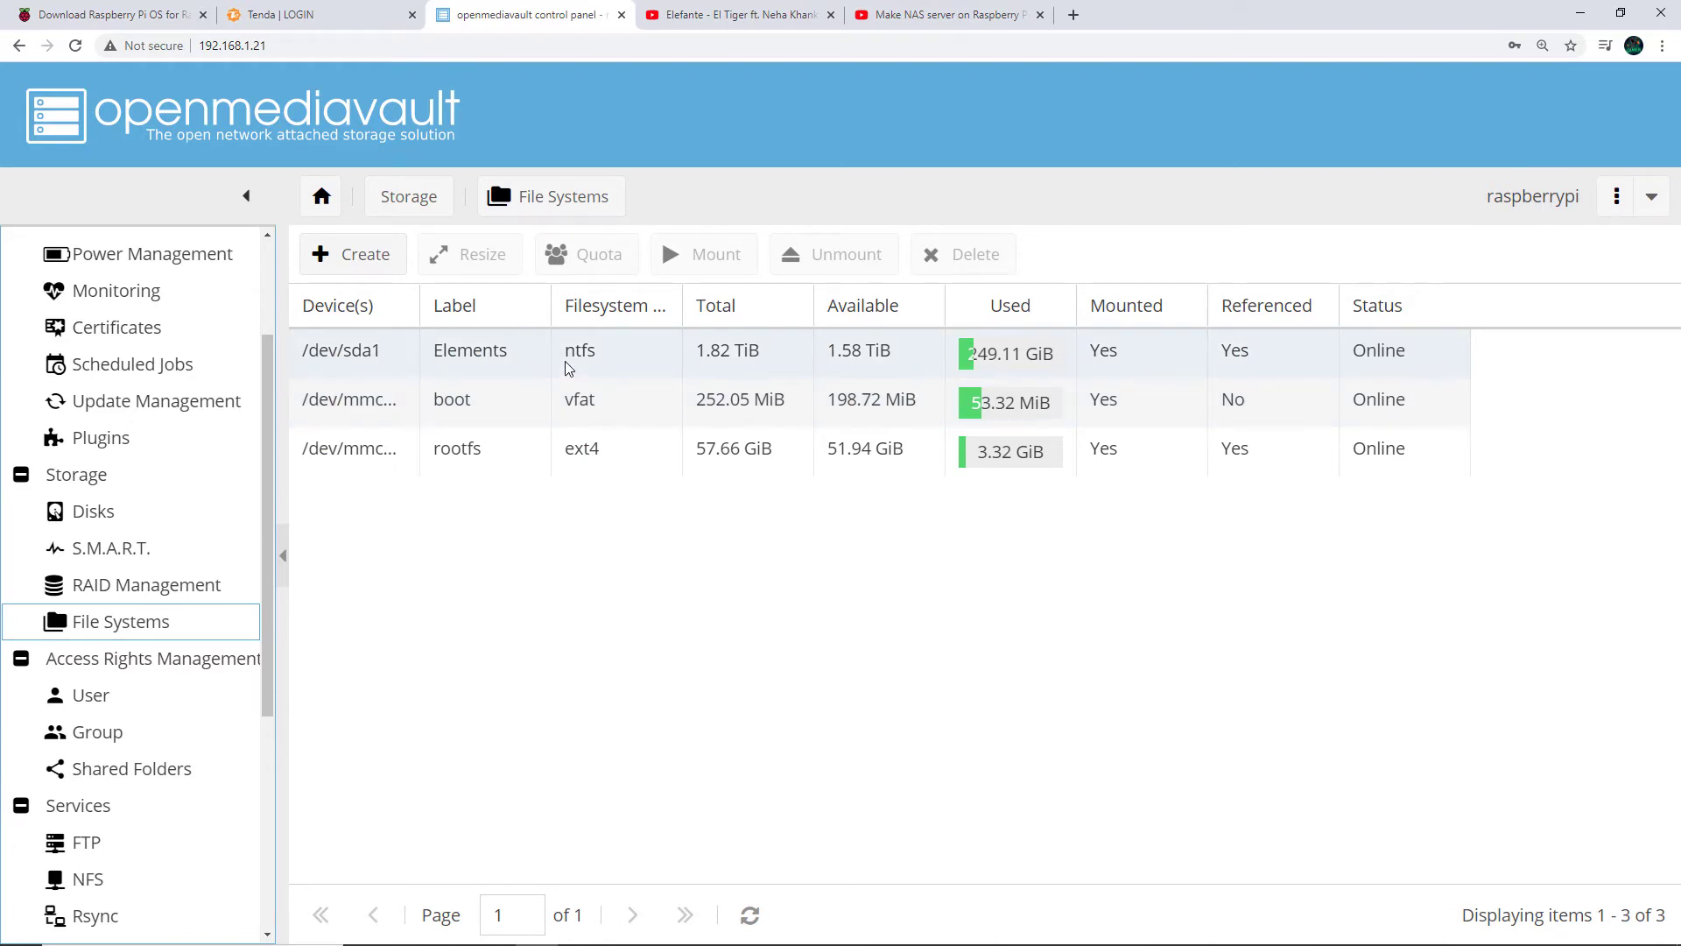
left_click(524, 368)
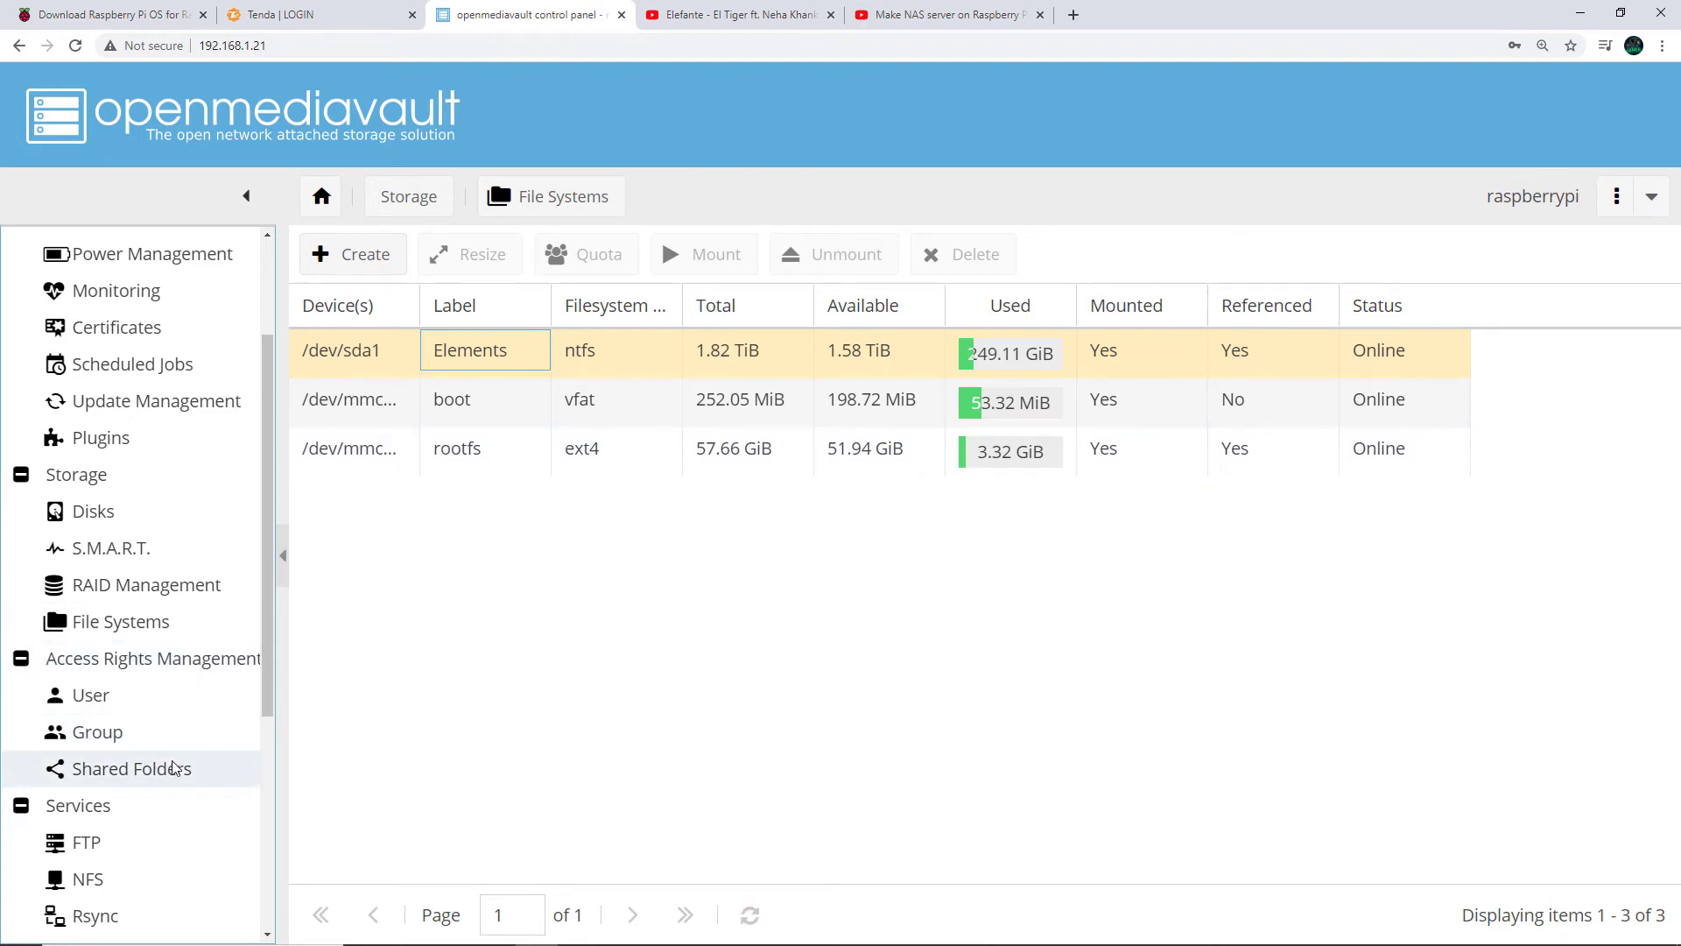
Create shared folder demoShare on the Elements drive with Everyone: read/write permissions
left_click(131, 769)
left_click(343, 254)
type("demoShare")
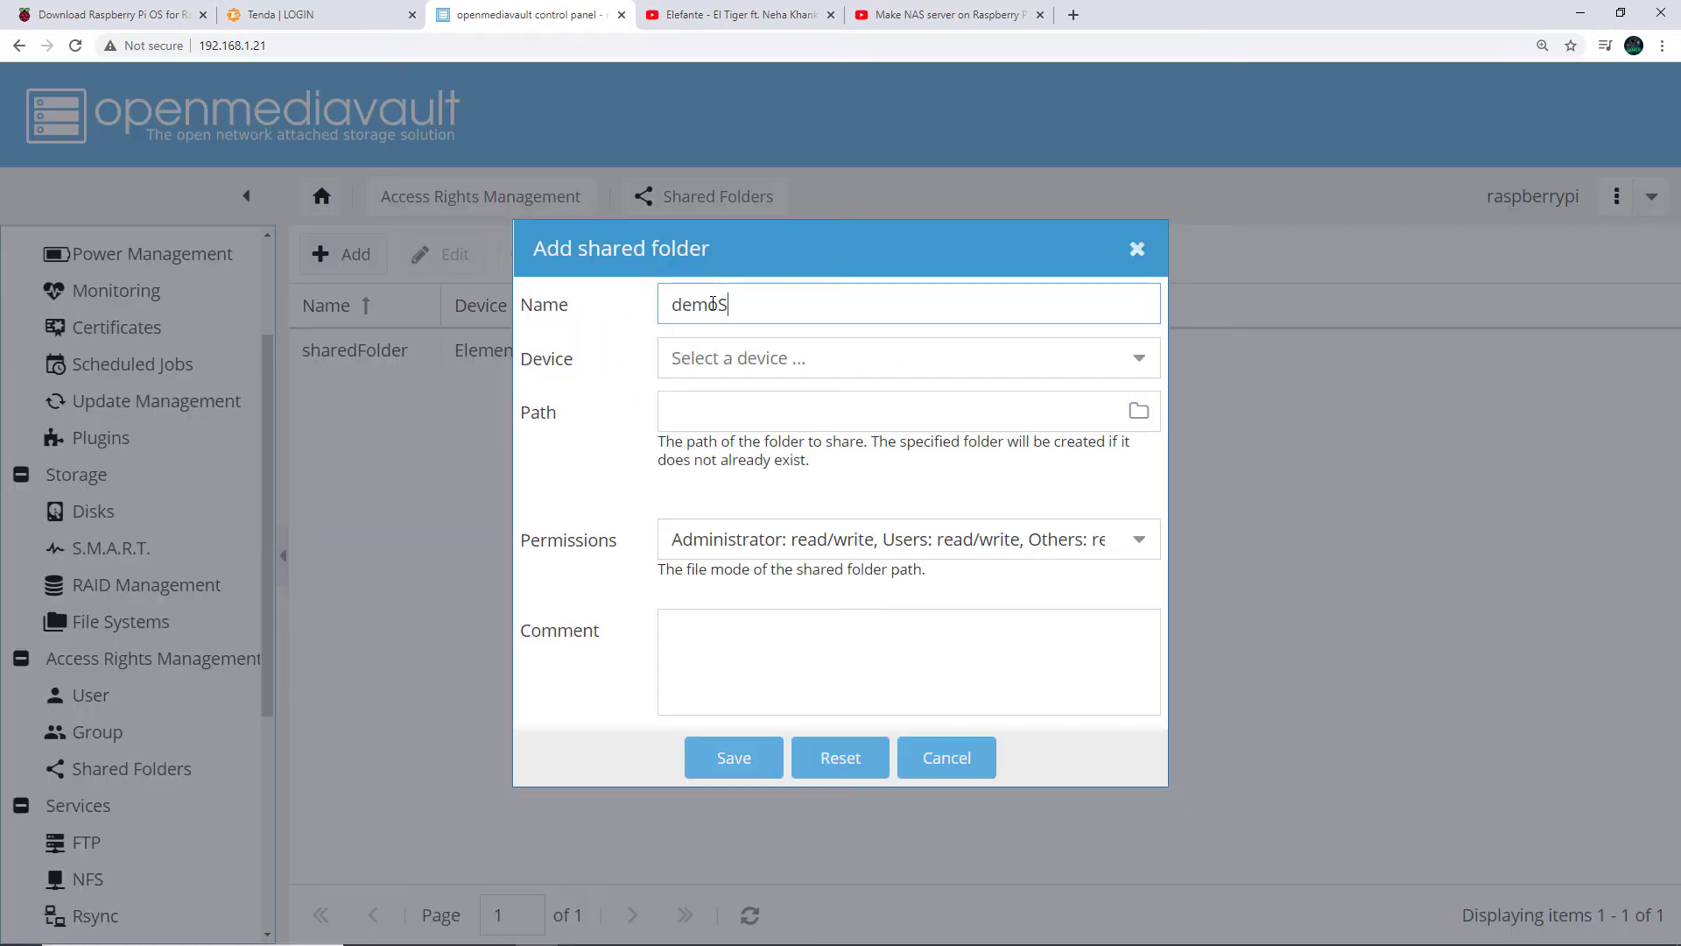
left_click(746, 357)
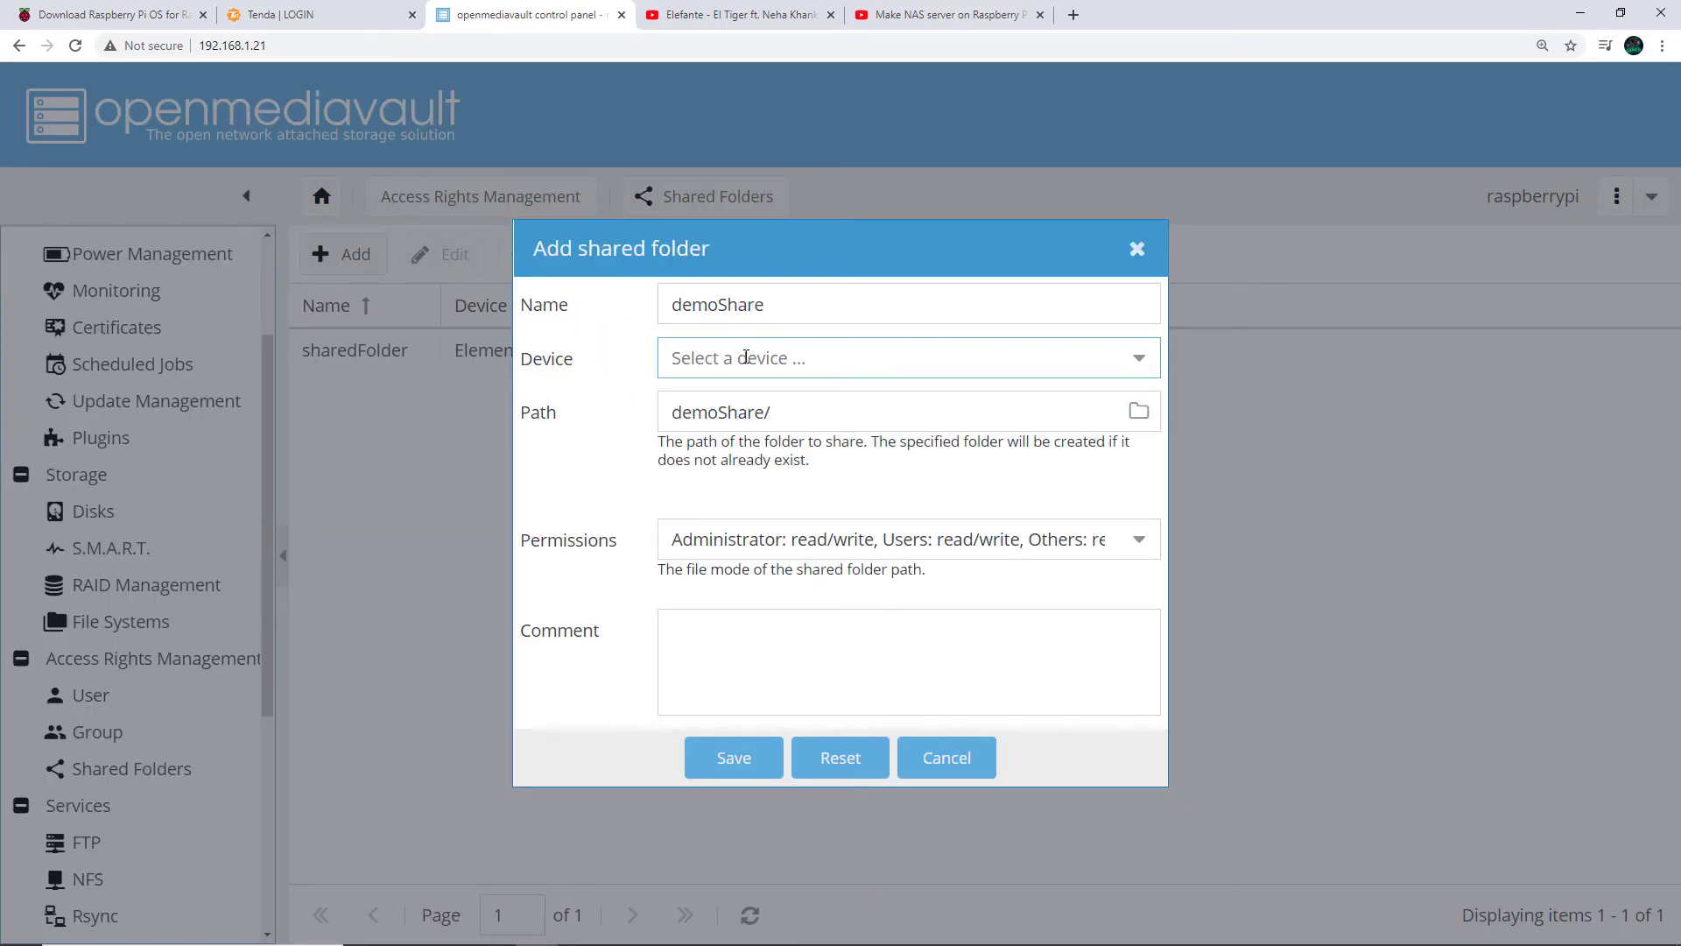
left_click(774, 402)
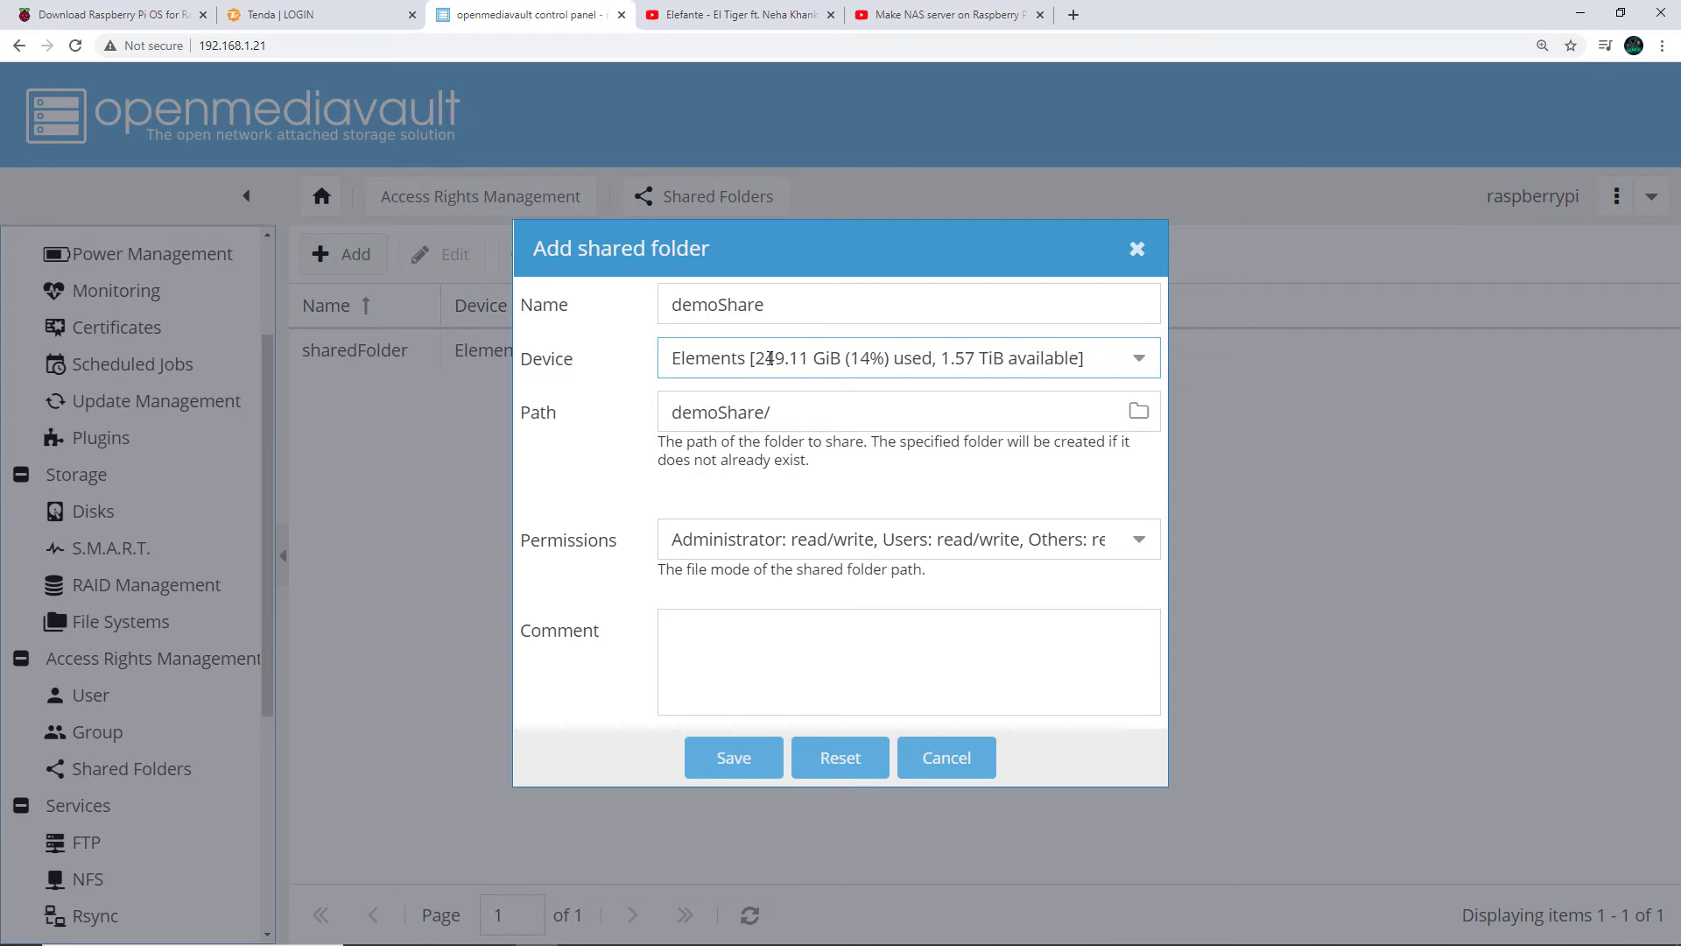
left_click(793, 545)
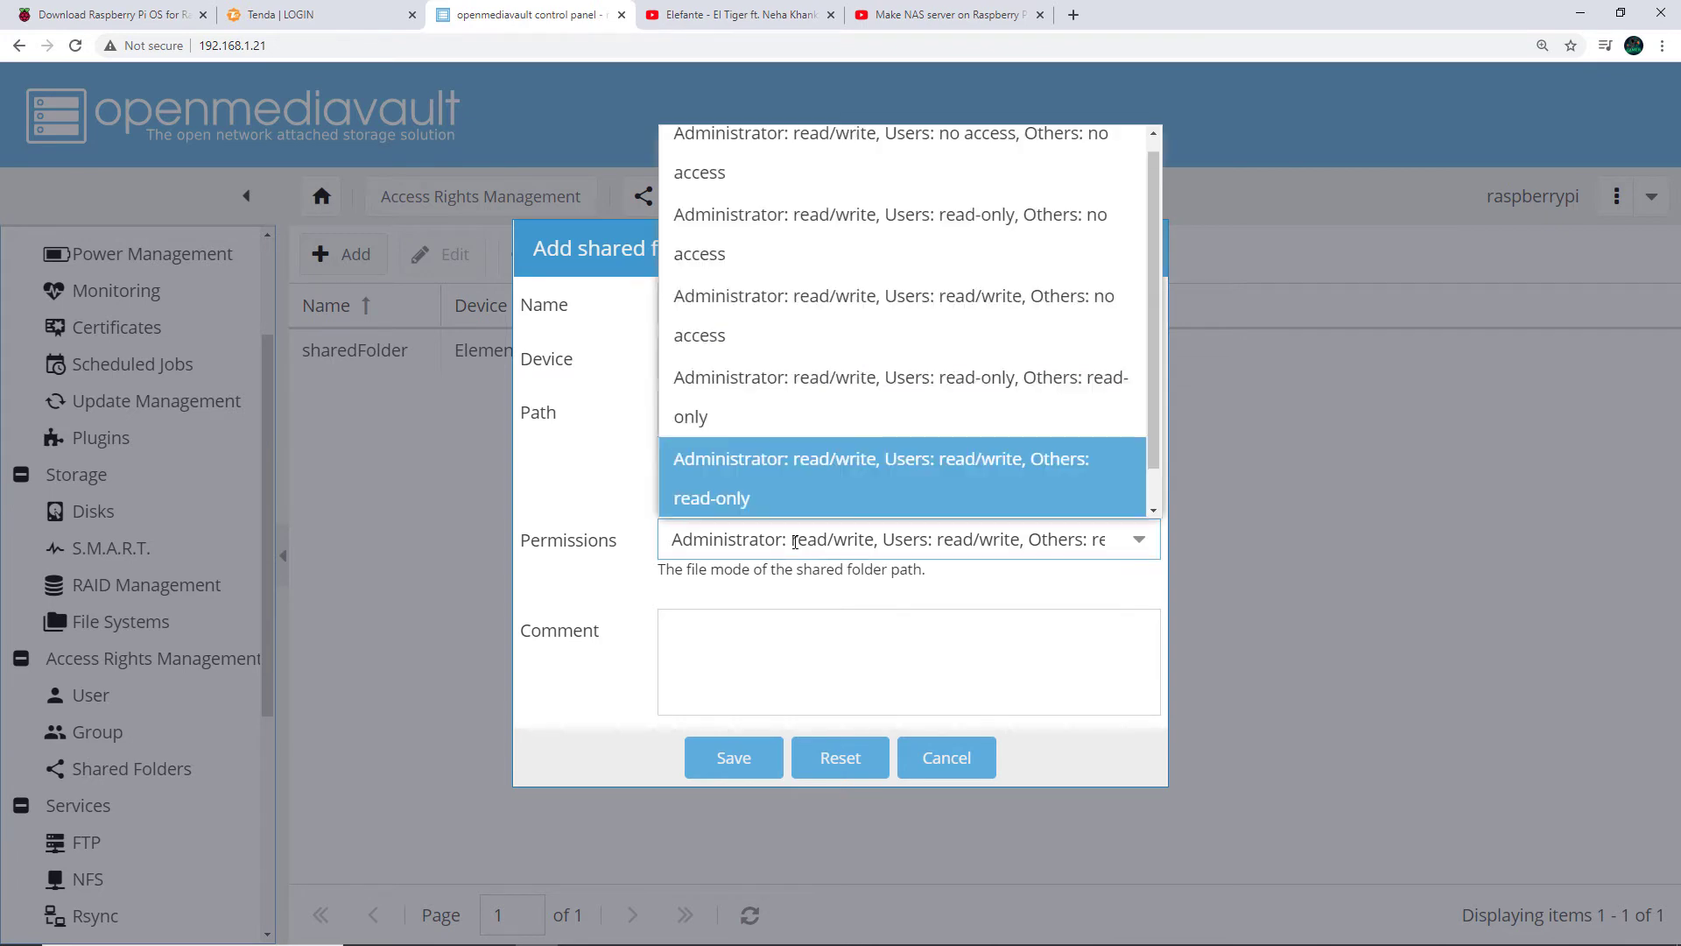
scroll(791, 465, "down", 2)
left_click(786, 509)
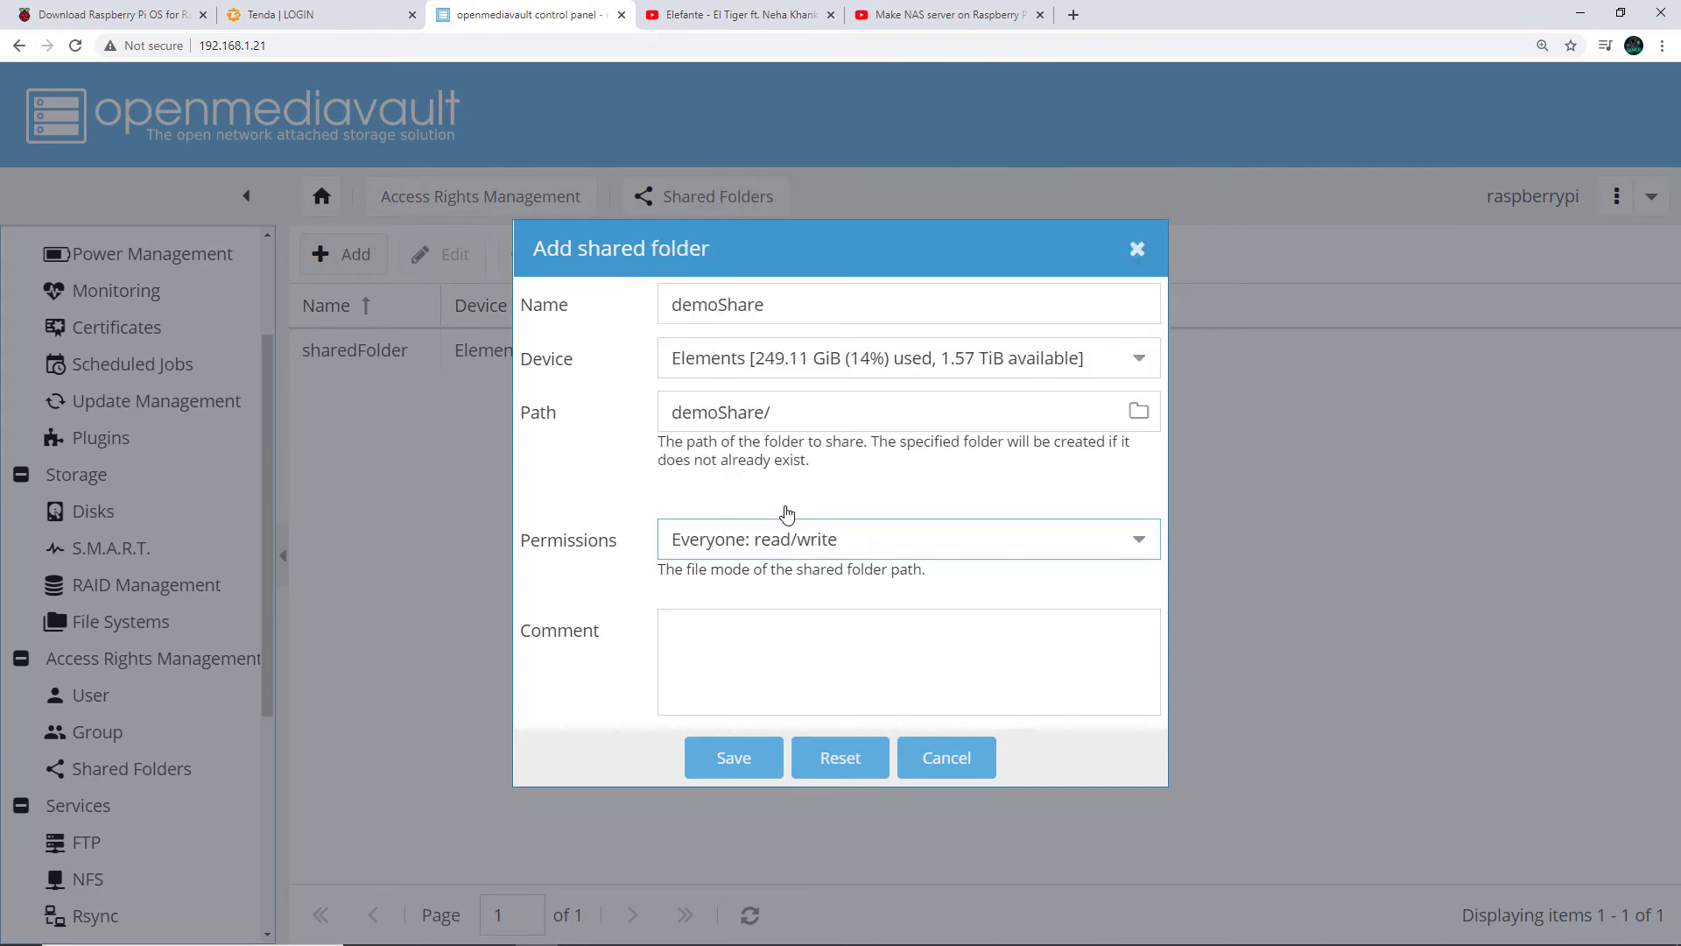
left_click(769, 643)
left_click(733, 758)
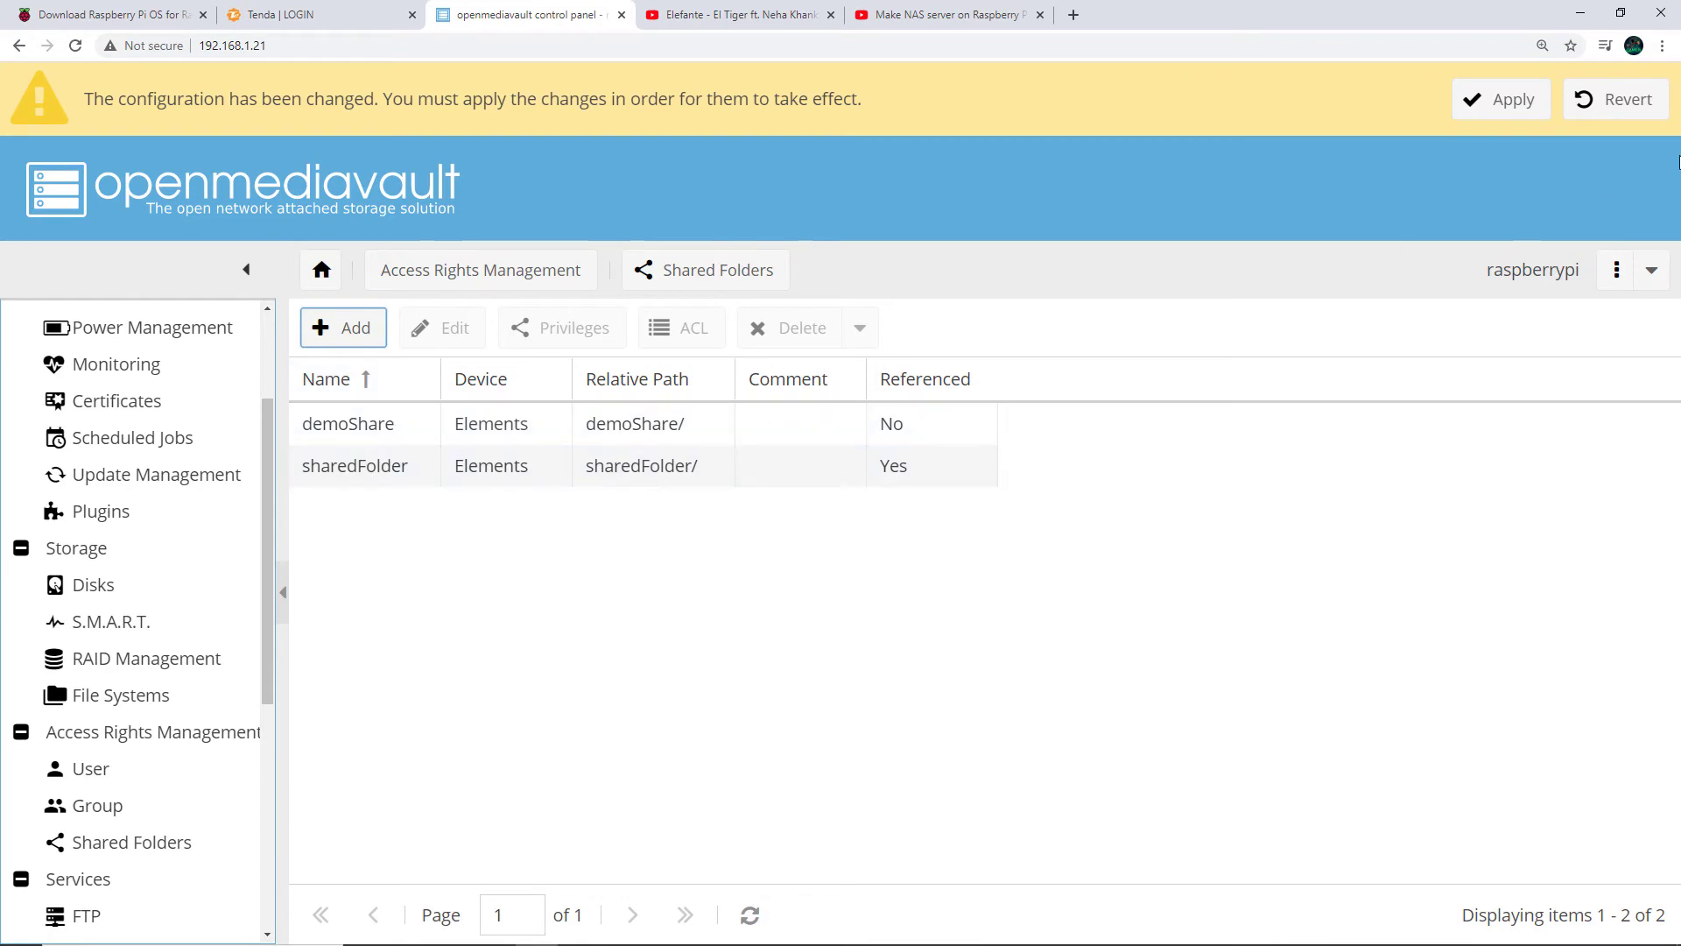
Apply the pending configuration changes, then bring up the Services > SMB/CIFS settings
left_click(1513, 119)
left_click(793, 579)
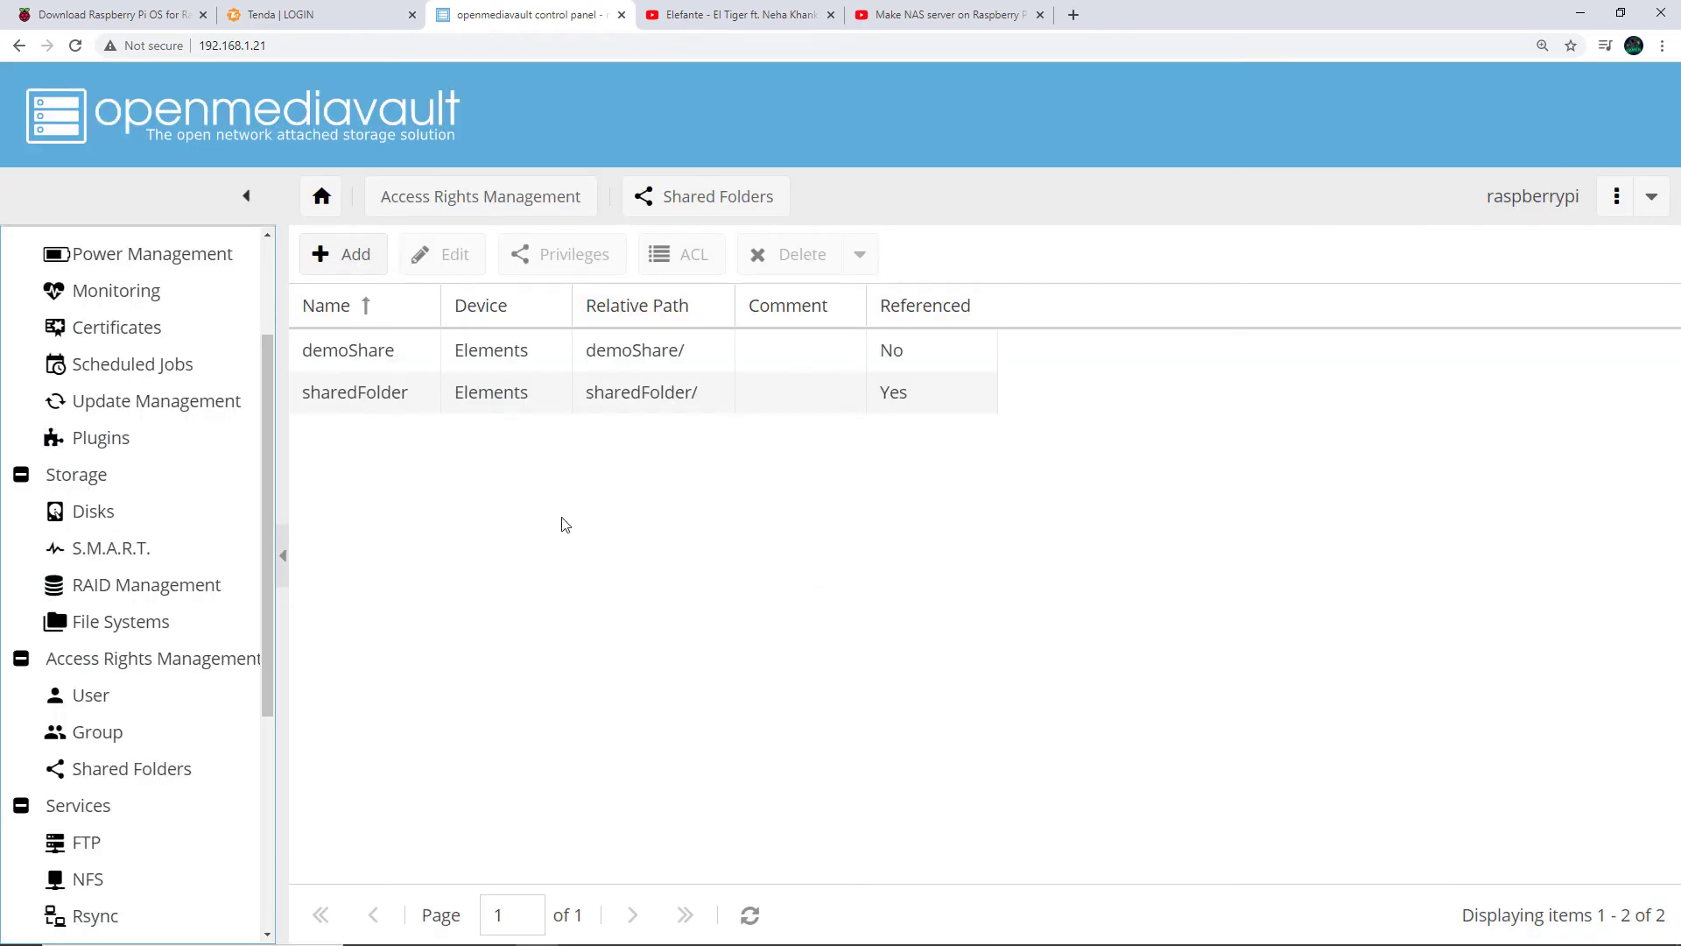
scroll(246, 755, "down", 2)
scroll(246, 755, "down", 2)
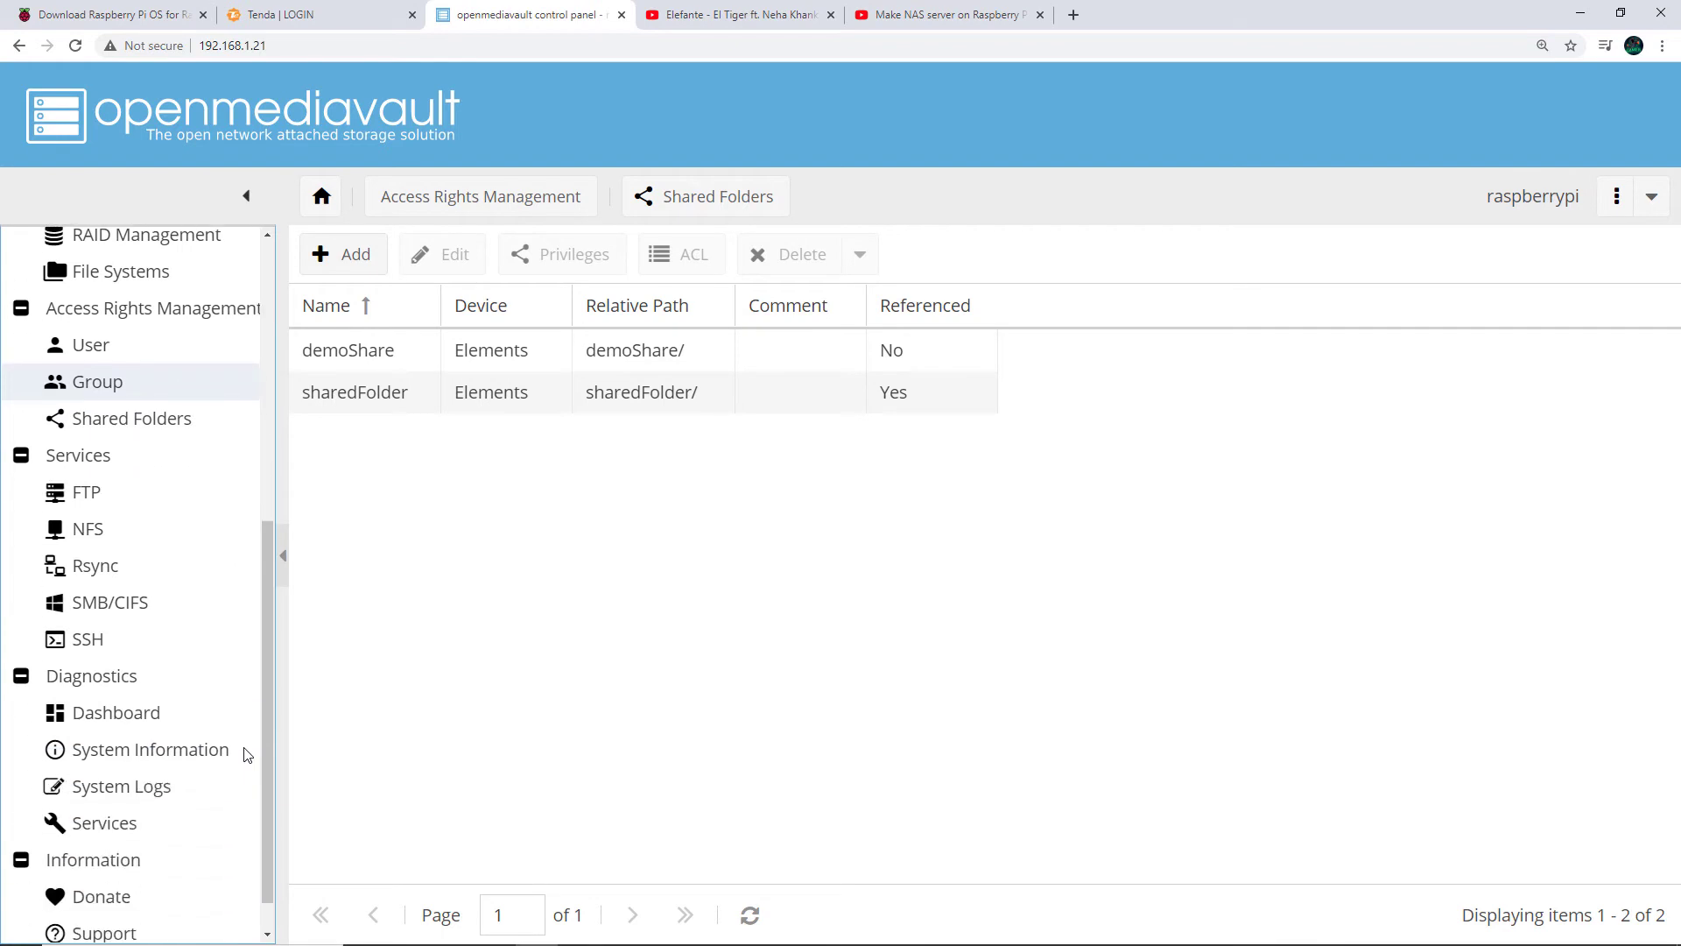
left_click(138, 602)
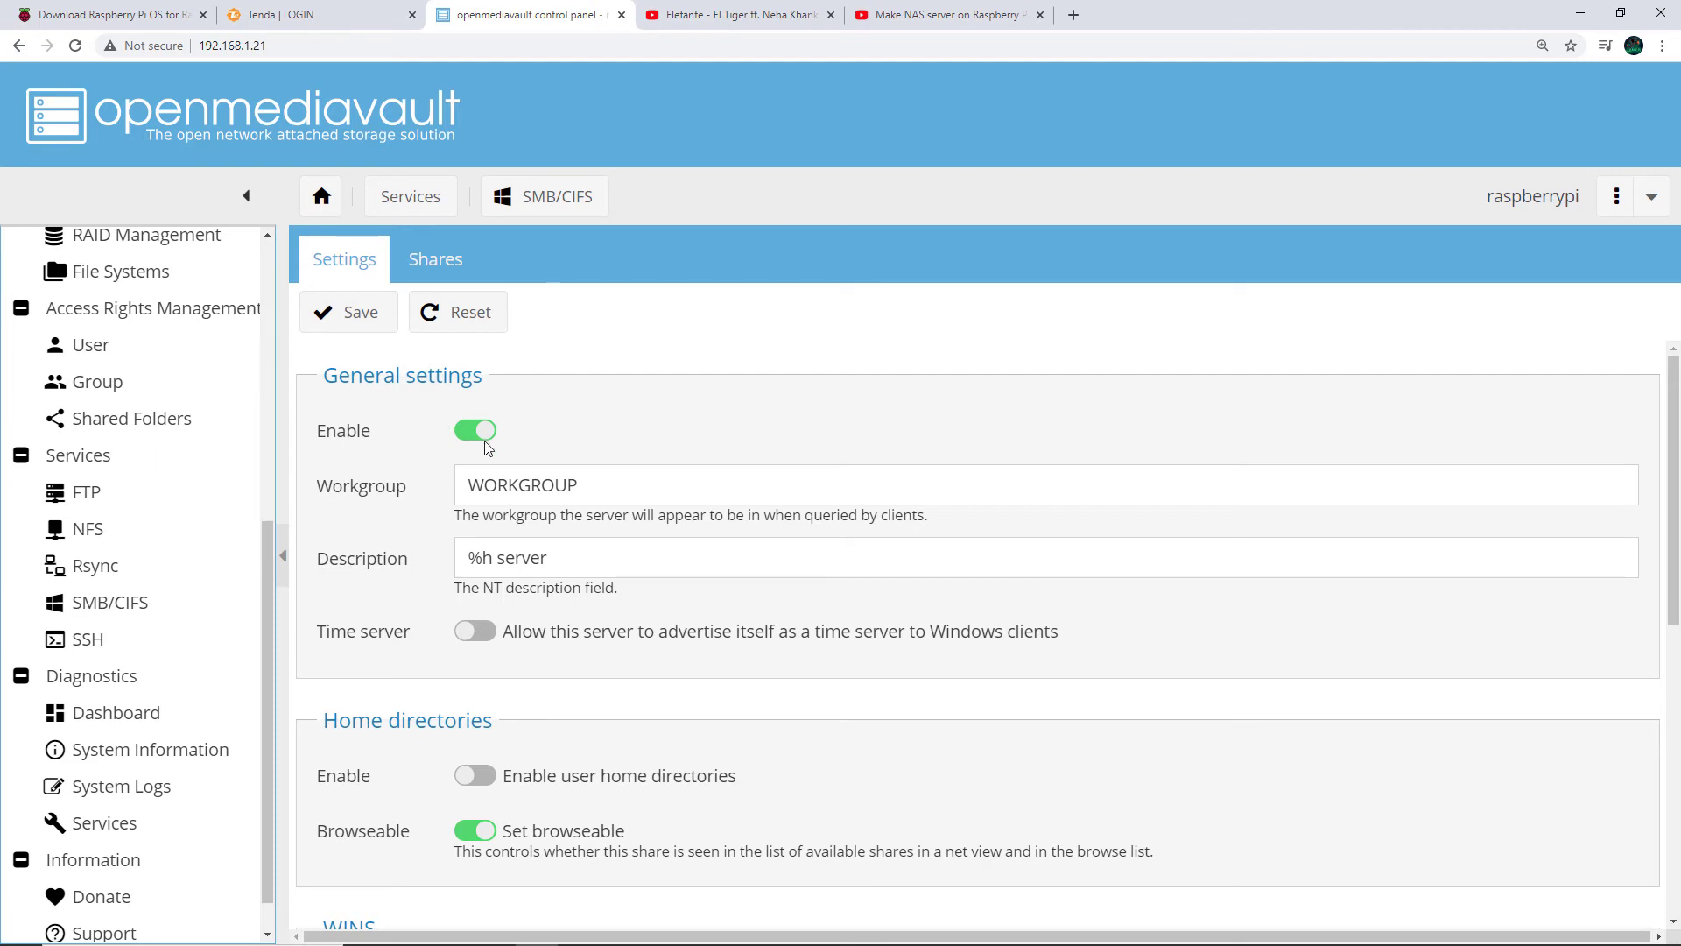
Show the SMB/CIFS Shares list with its single enabled, guest-only sharedFolder share
double_click(387, 371)
double_click(431, 373)
left_click(430, 373)
triple_click(431, 373)
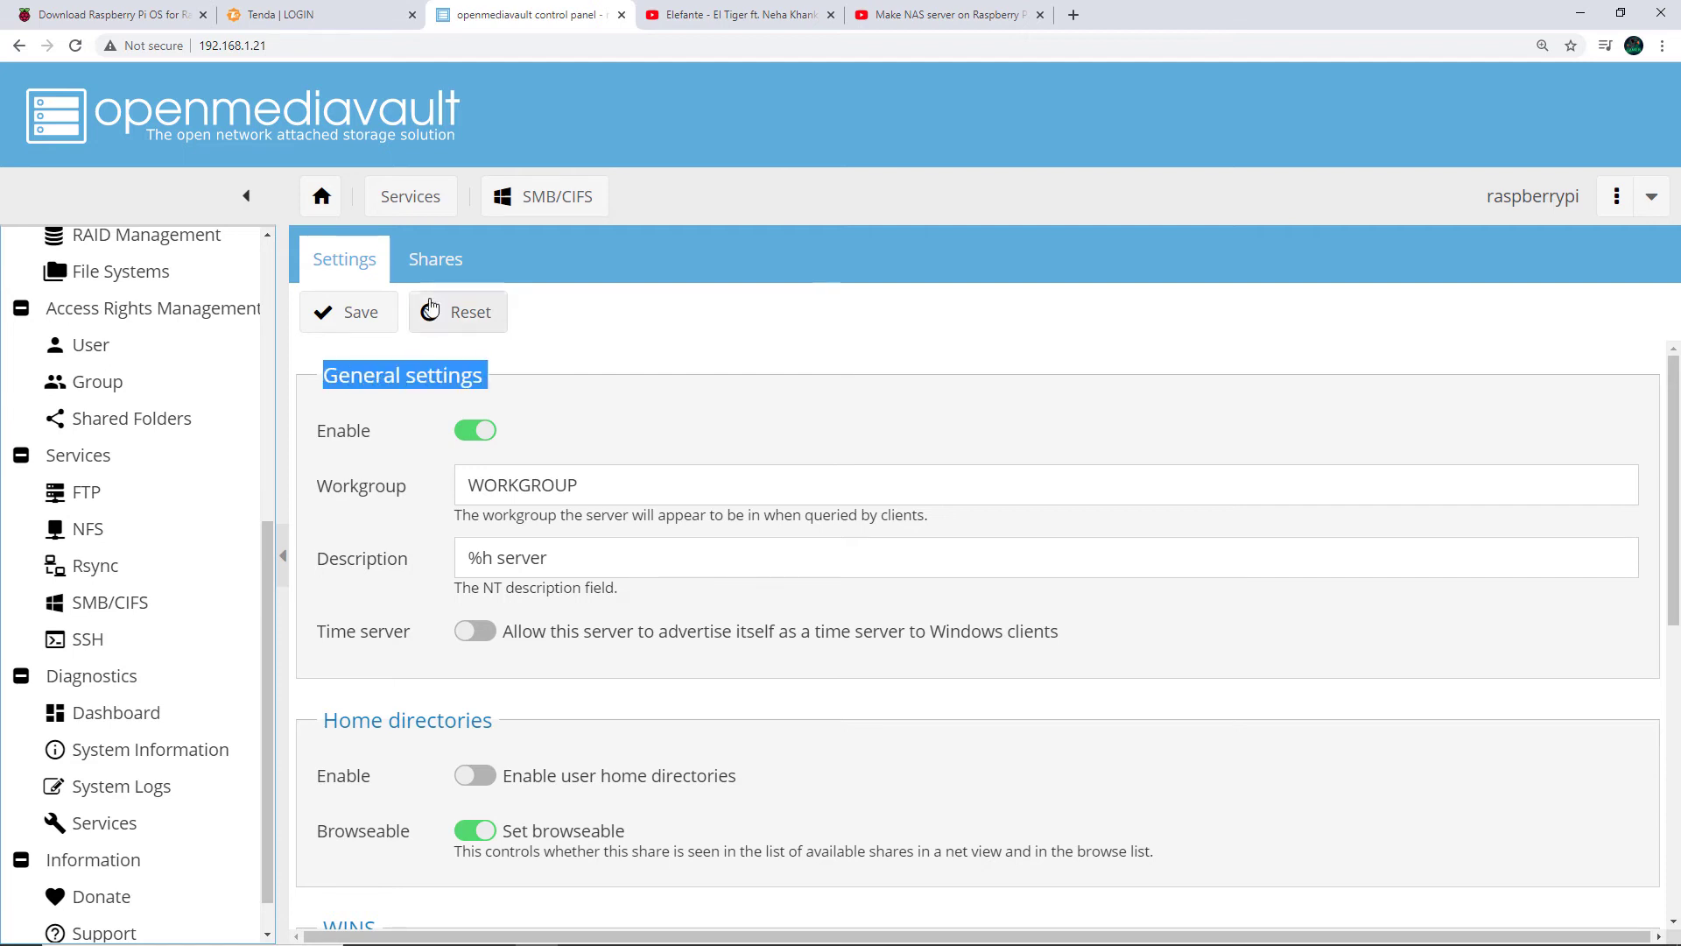
left_click(422, 262)
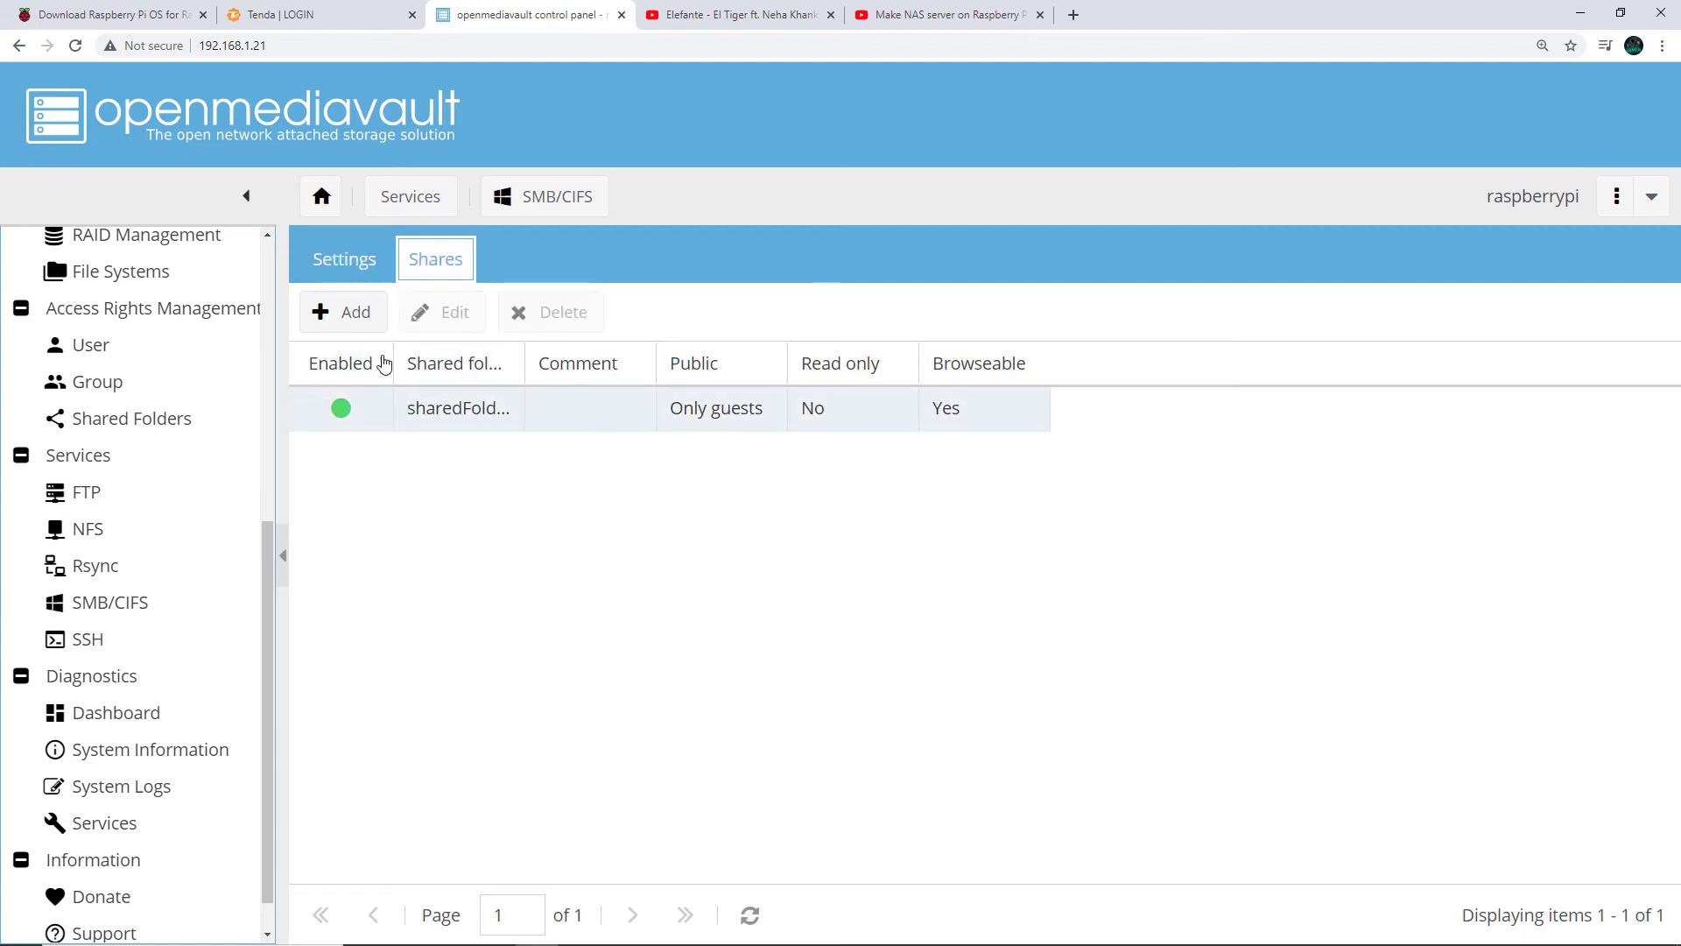
Add and save an SMB share for the demoShare folder with guest-only public access
left_click(343, 323)
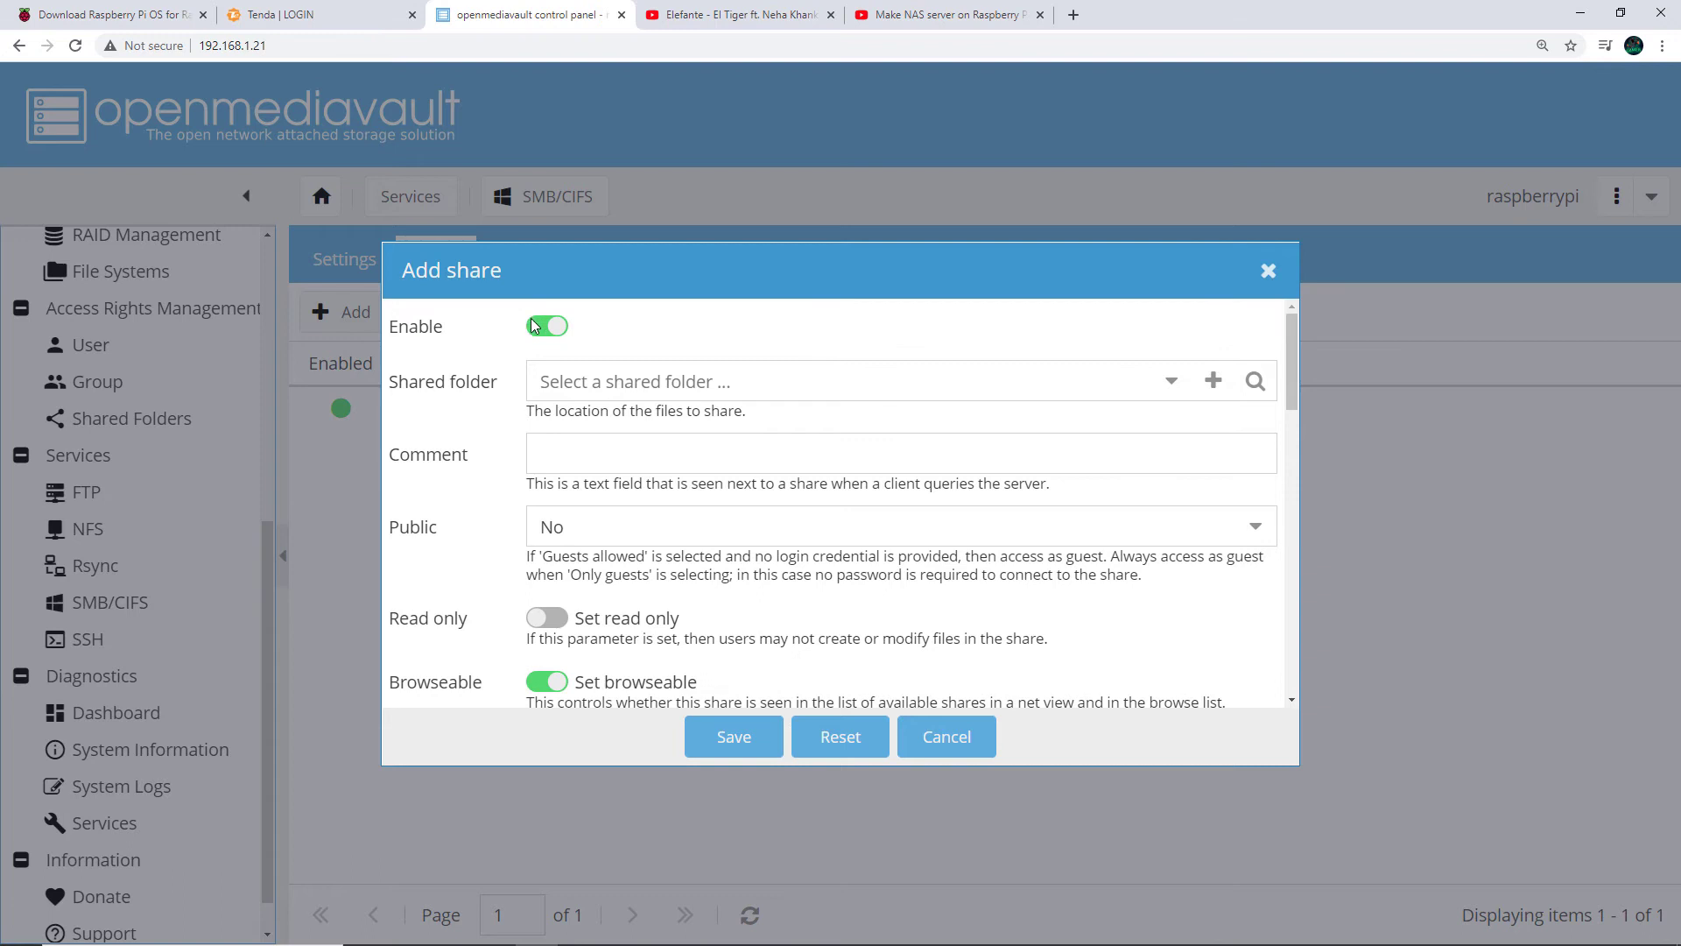
left_click(1174, 396)
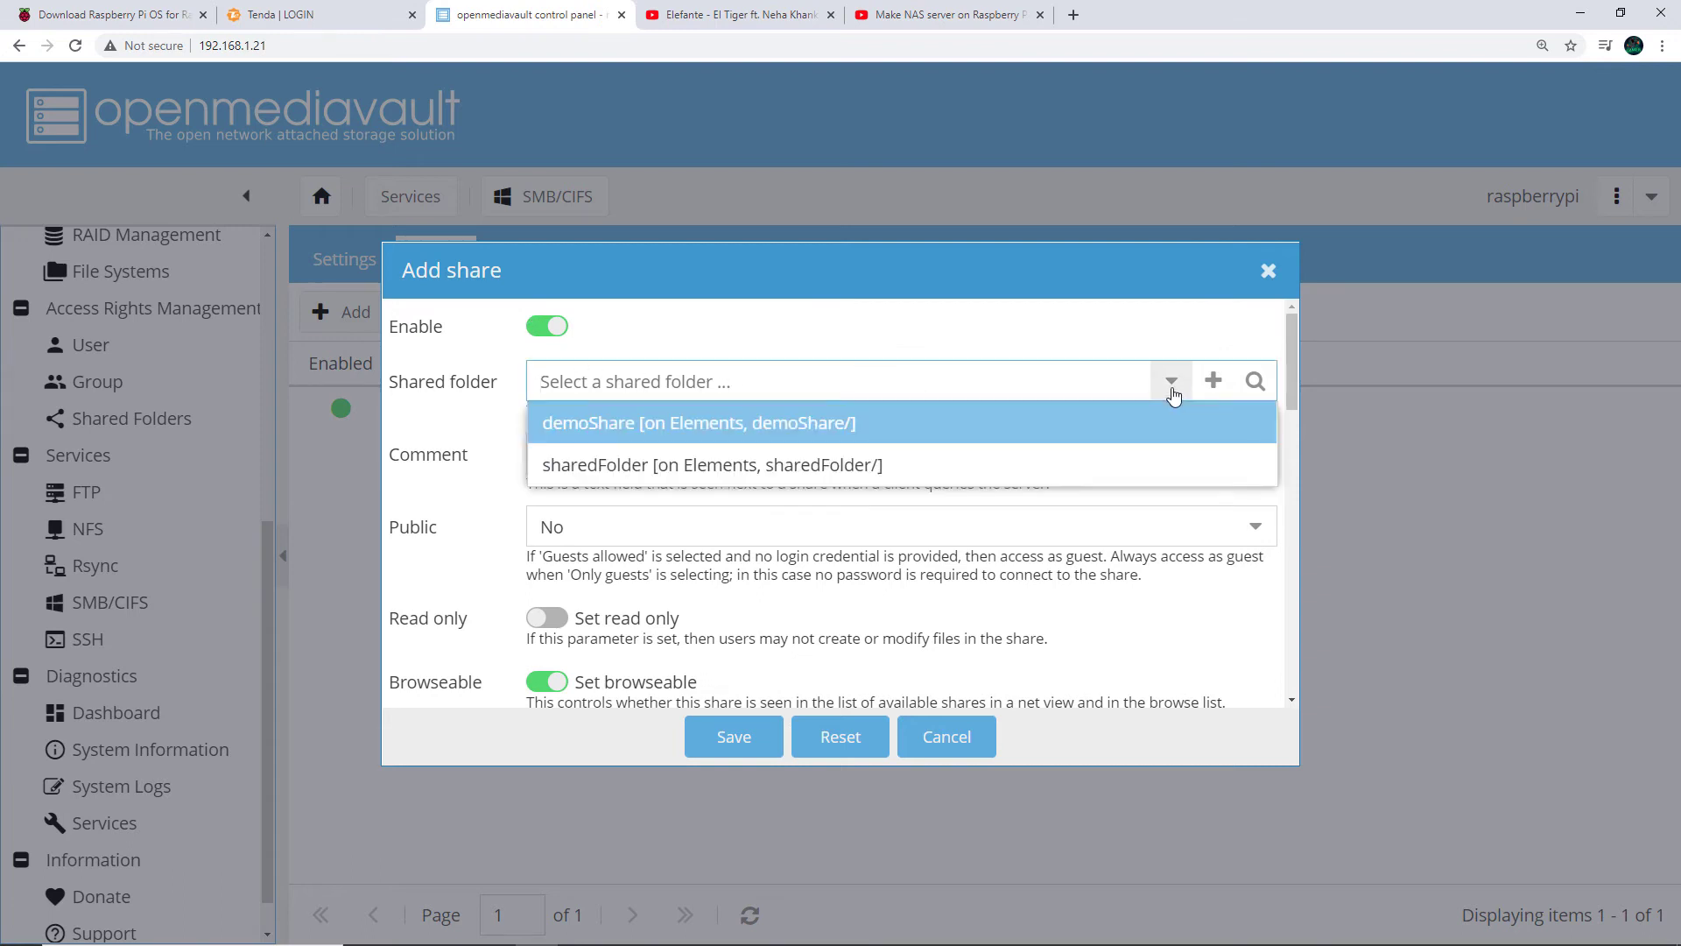
left_click(661, 430)
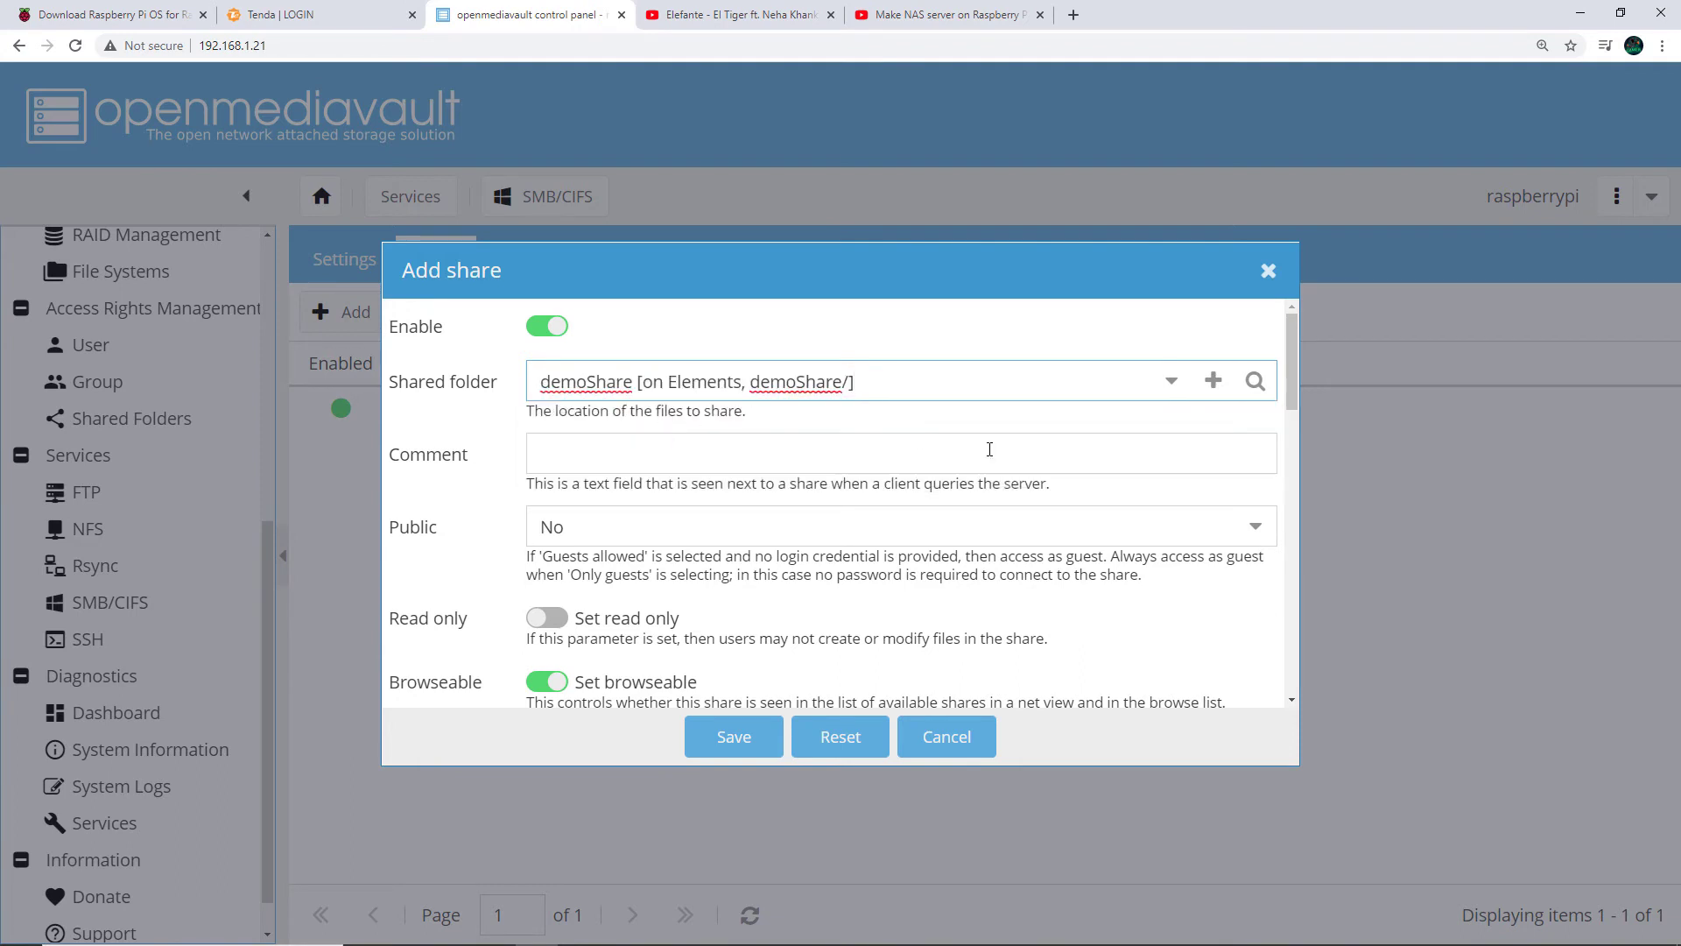
left_click(723, 521)
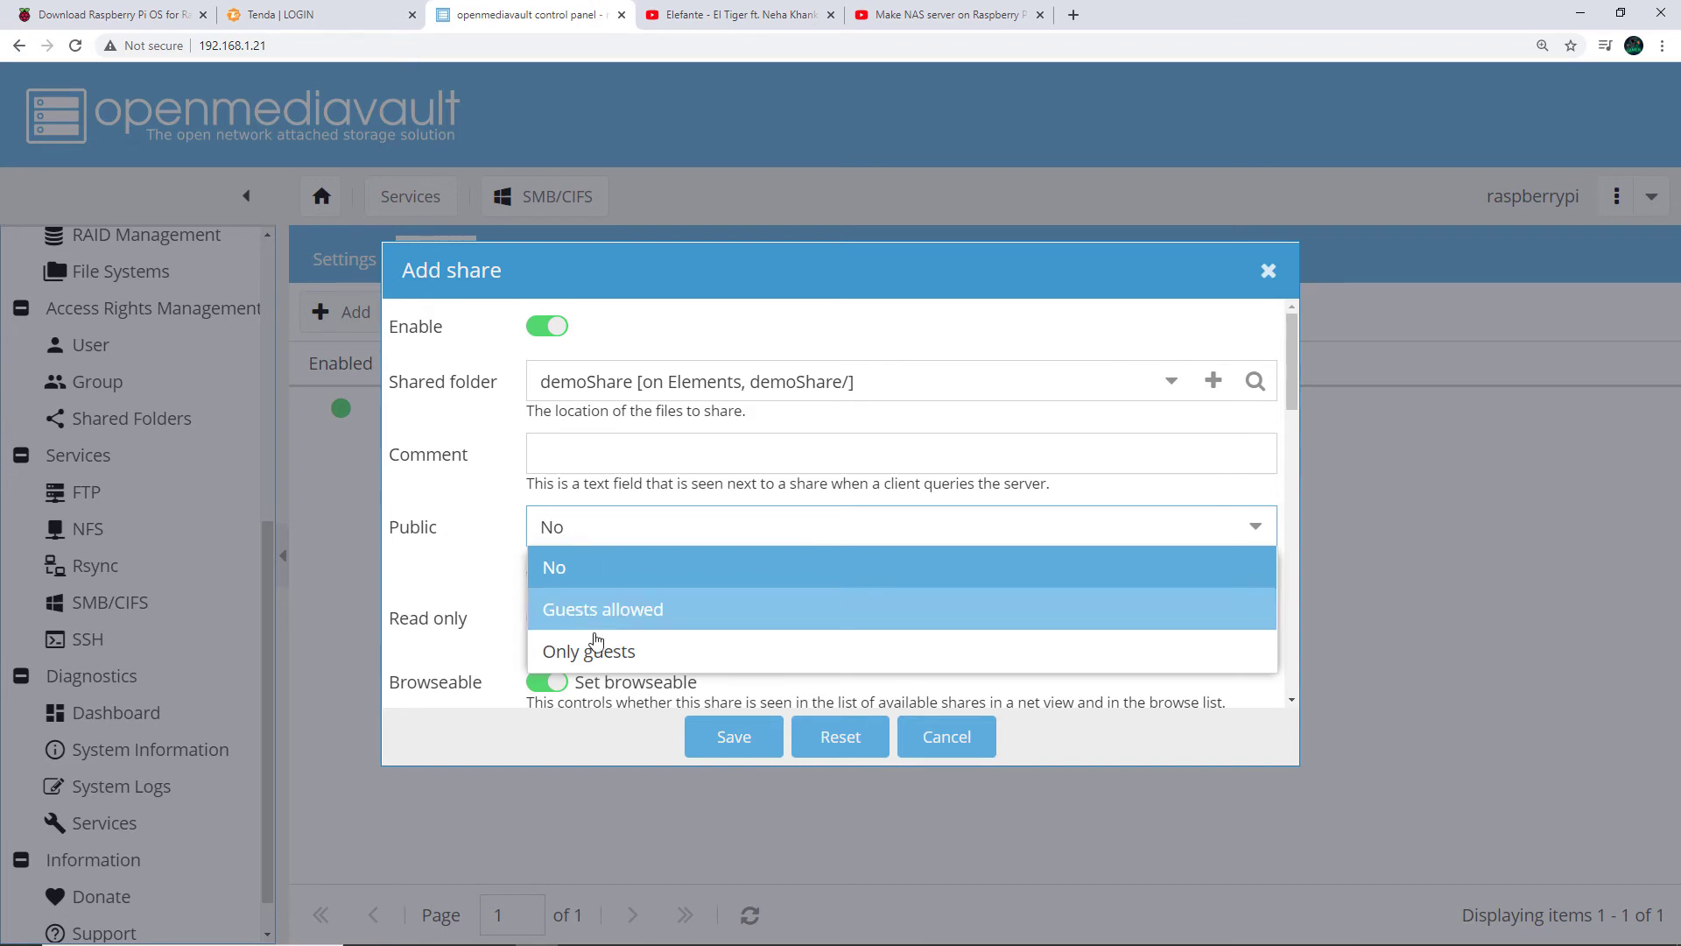
left_click(681, 652)
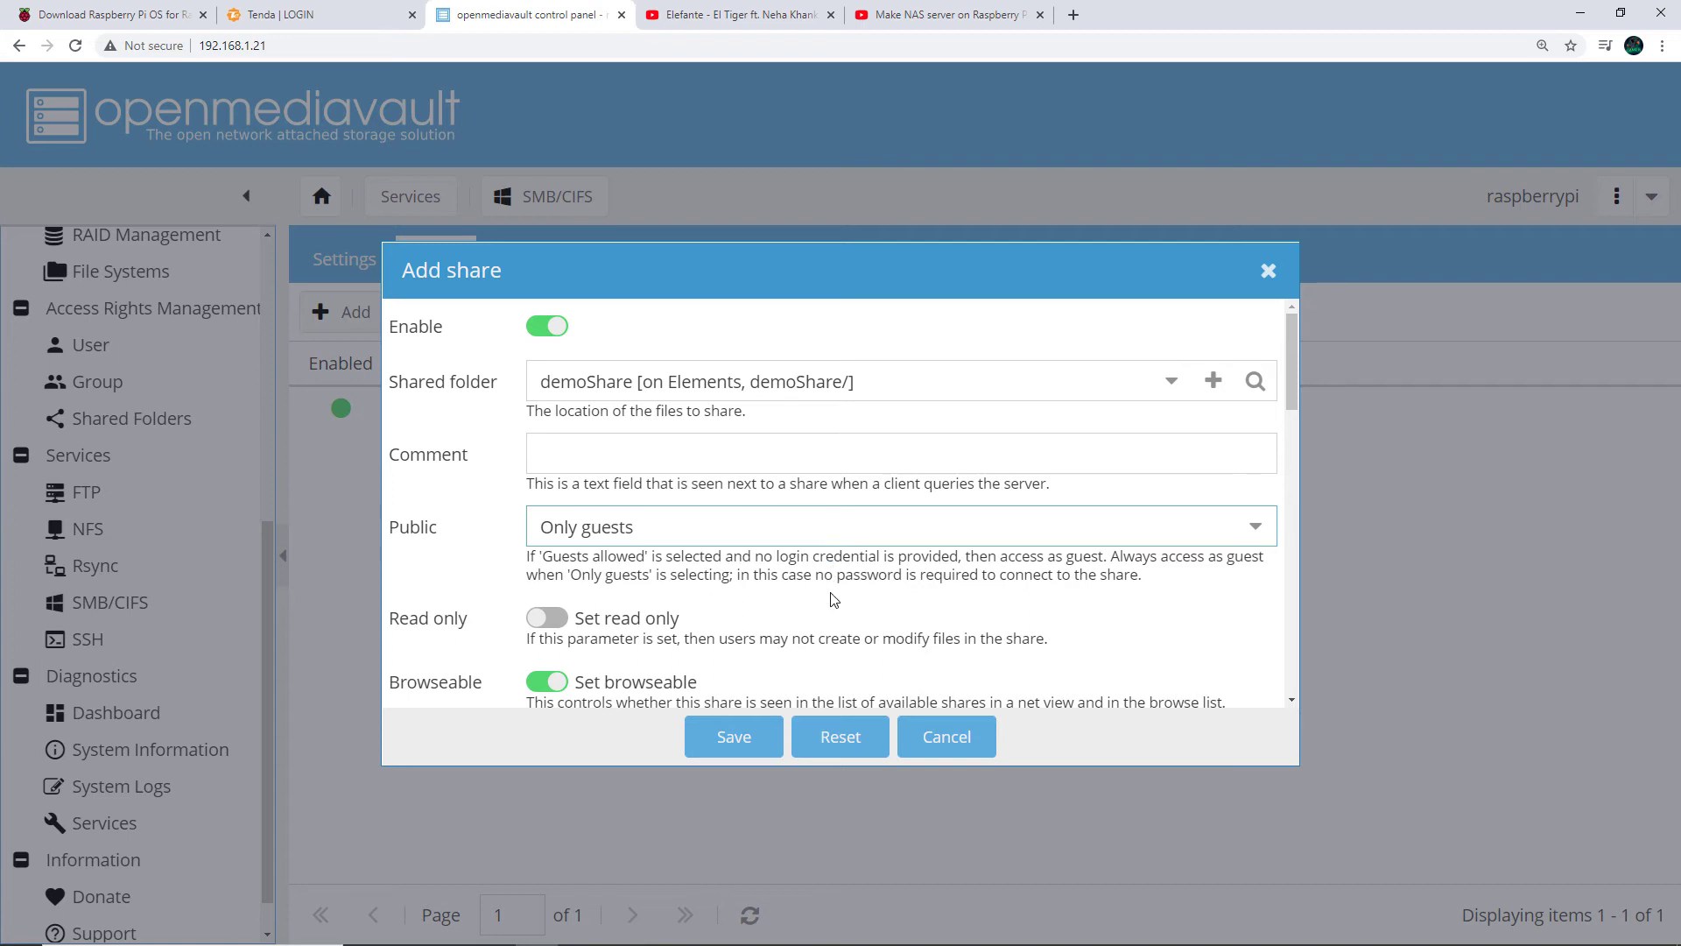
scroll(834, 600, "down", 2)
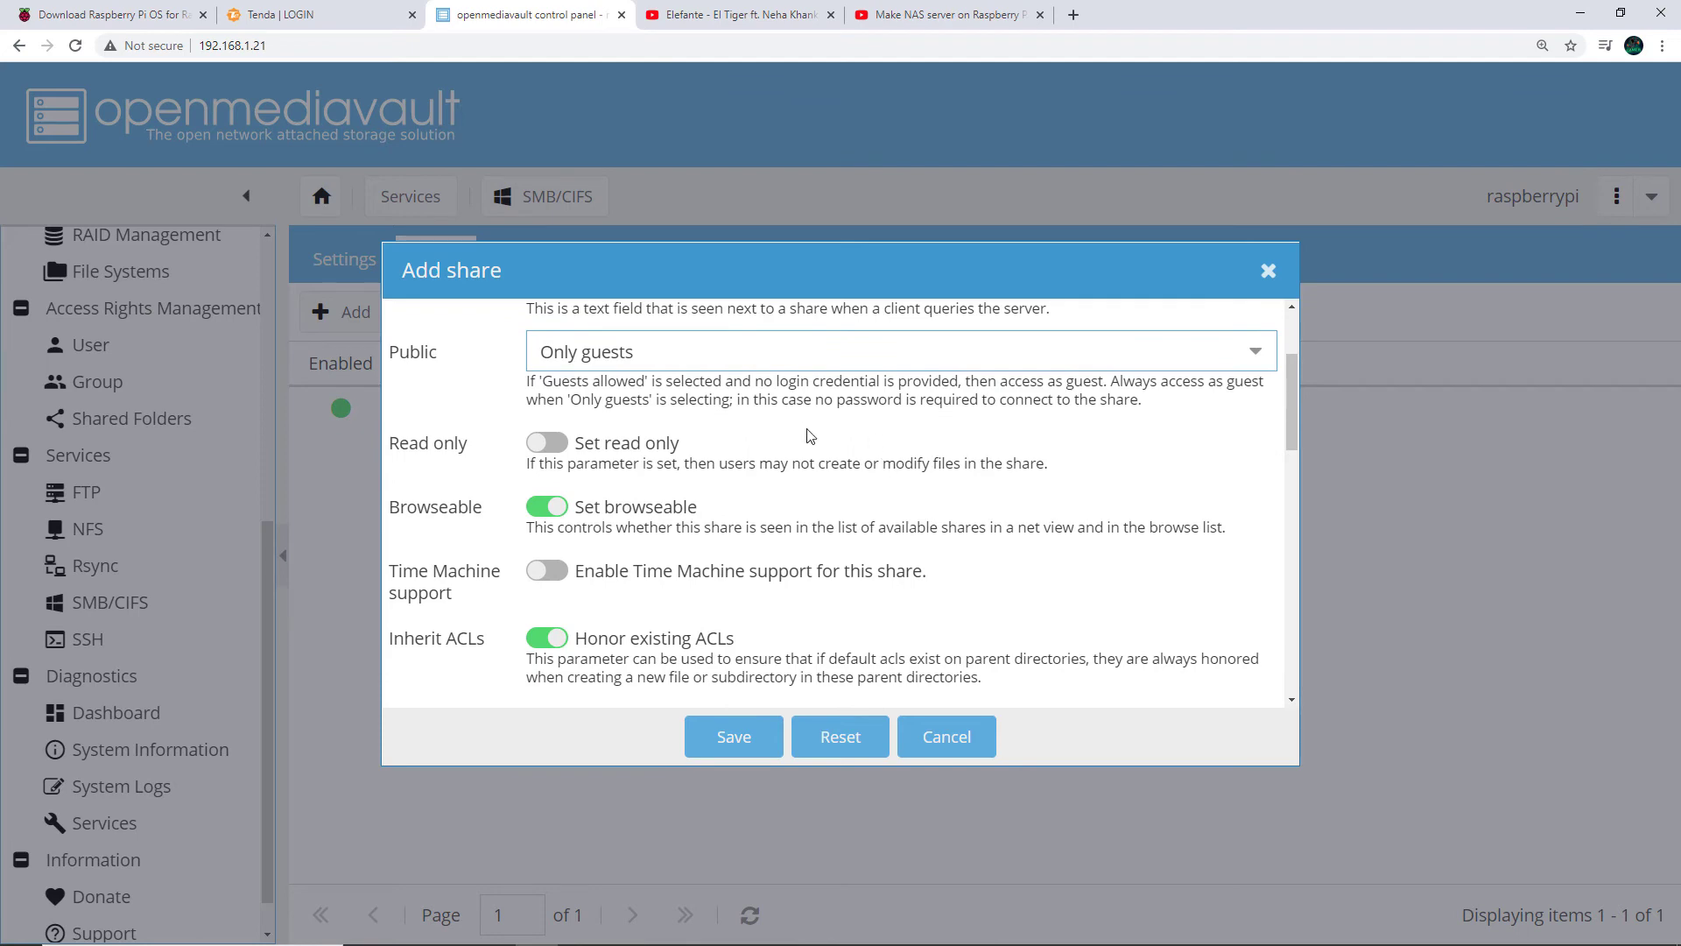
scroll(776, 560, "down", 10)
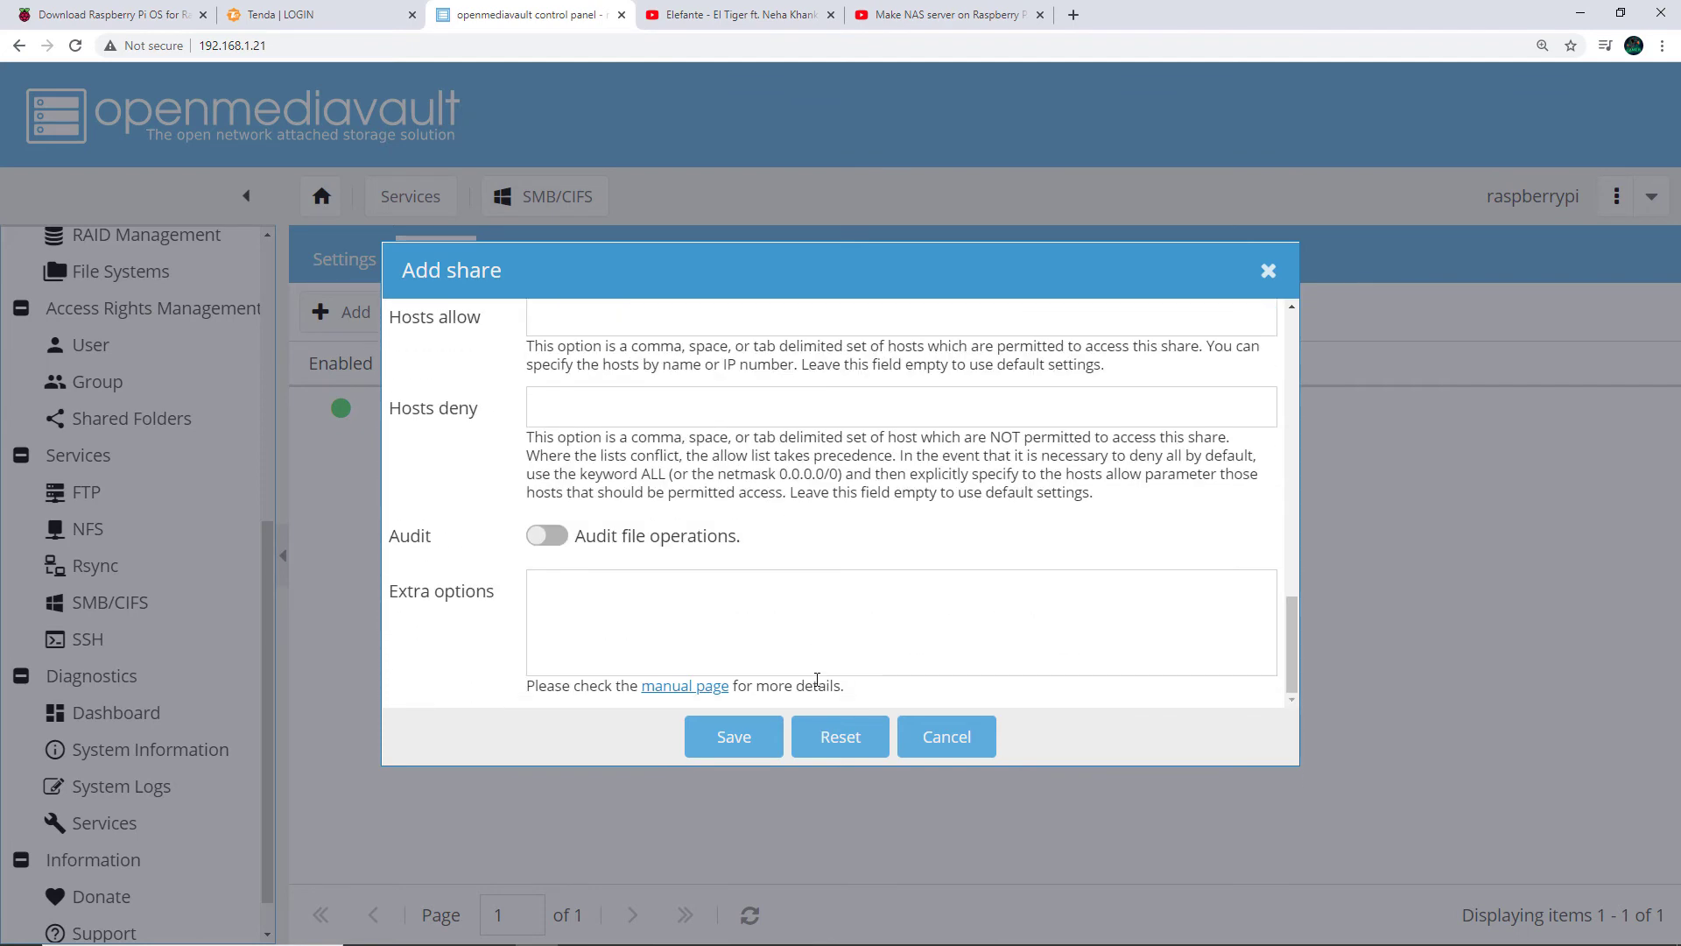
left_click(714, 744)
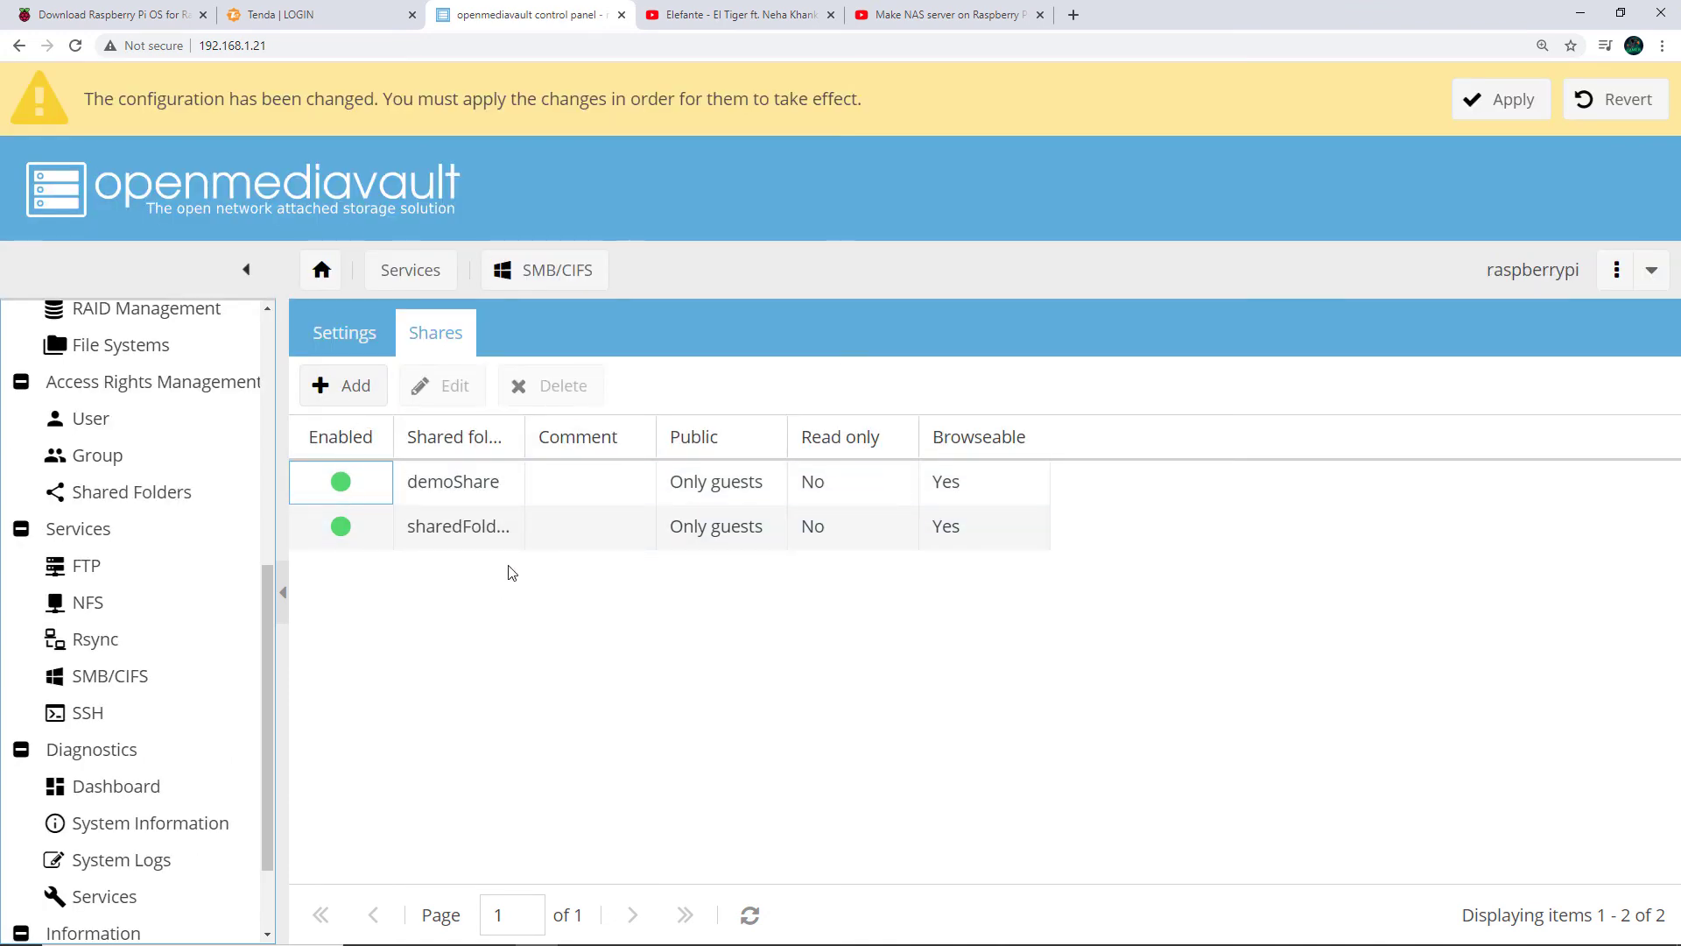
Apply and confirm the pending configuration changes, then switch to another window
left_click_drag(167, 99, 631, 94)
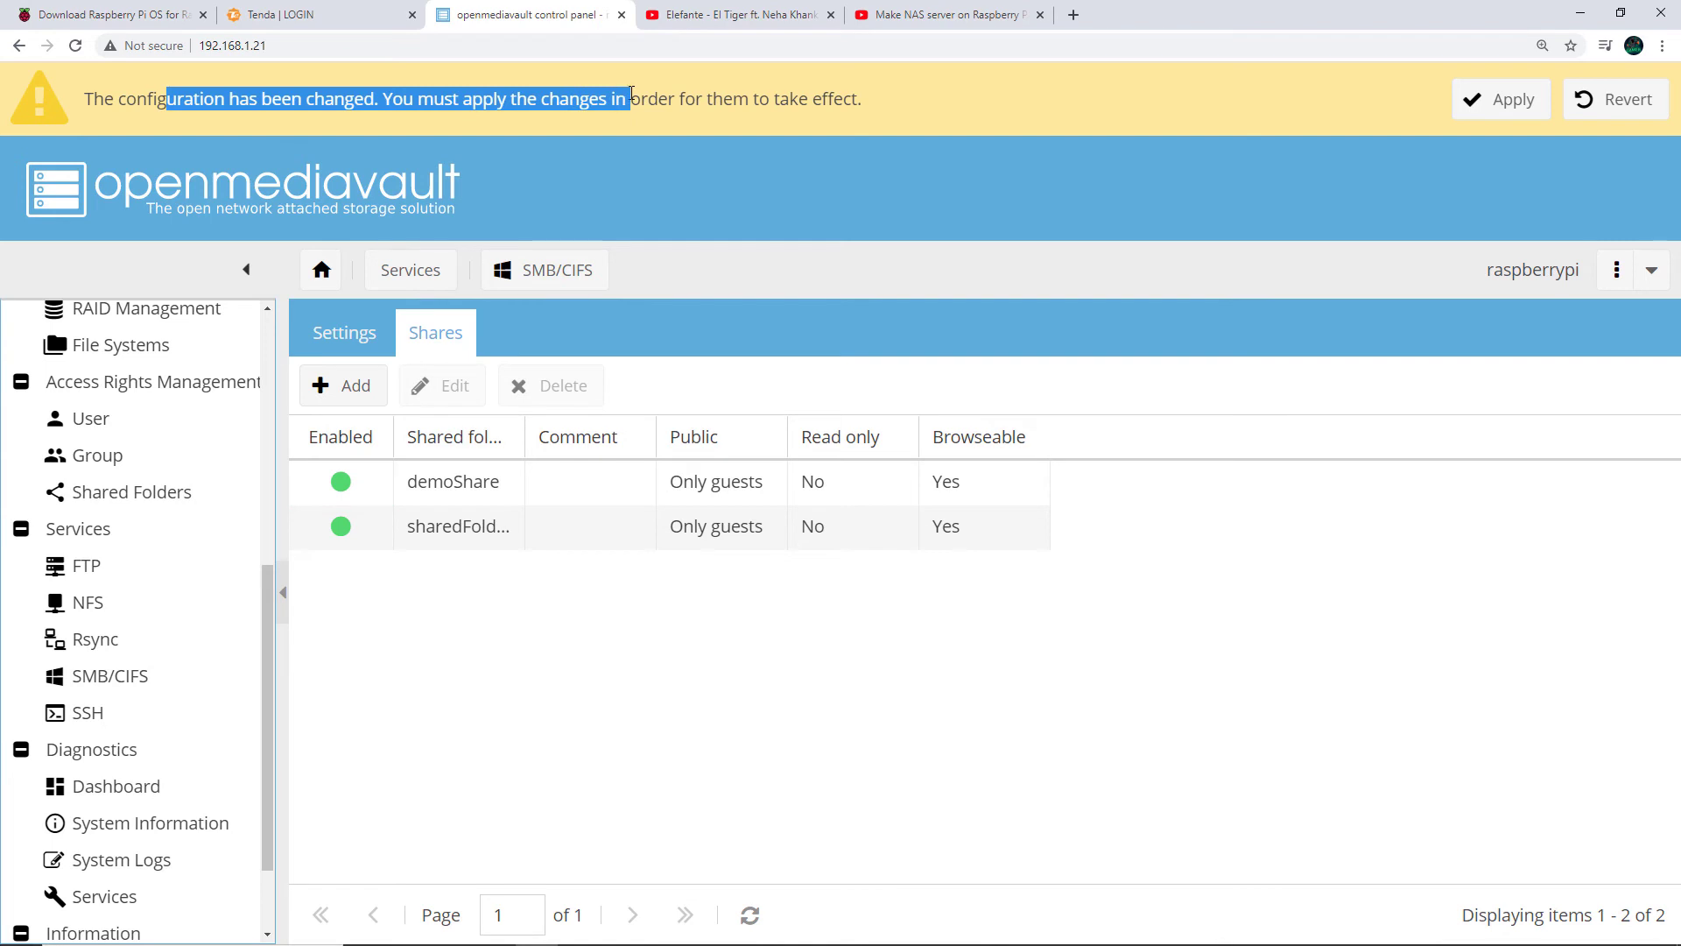
left_click(675, 91)
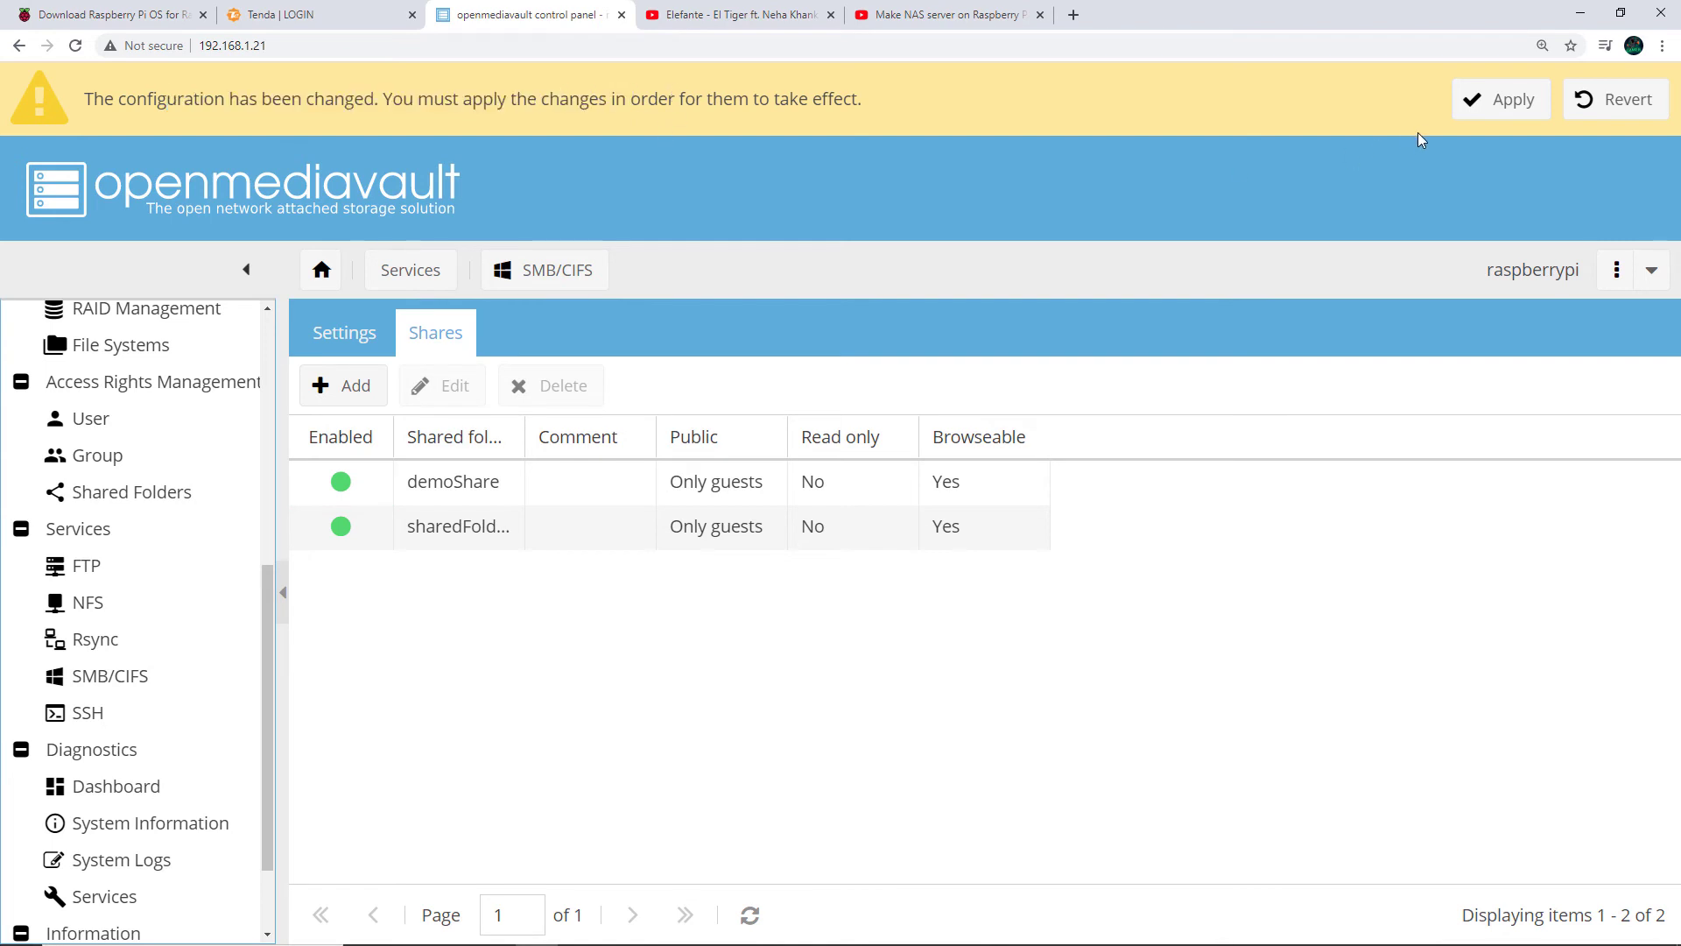
left_click(1521, 114)
left_click(788, 574)
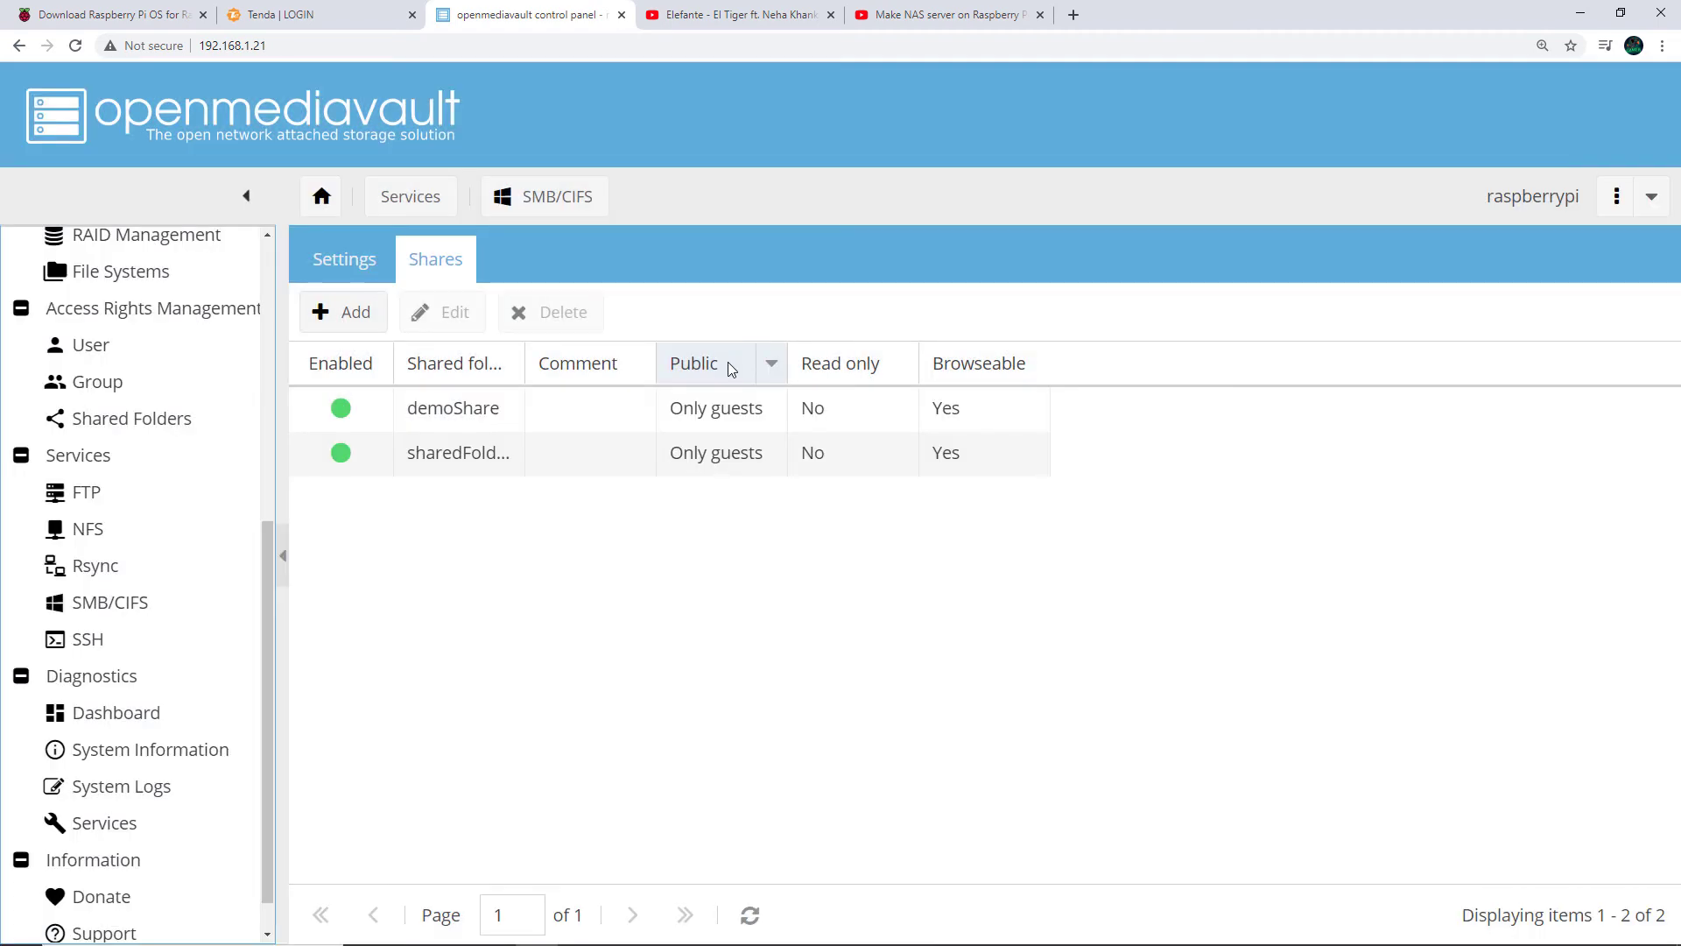
key("alt+Tab")
key("alt+Tab")
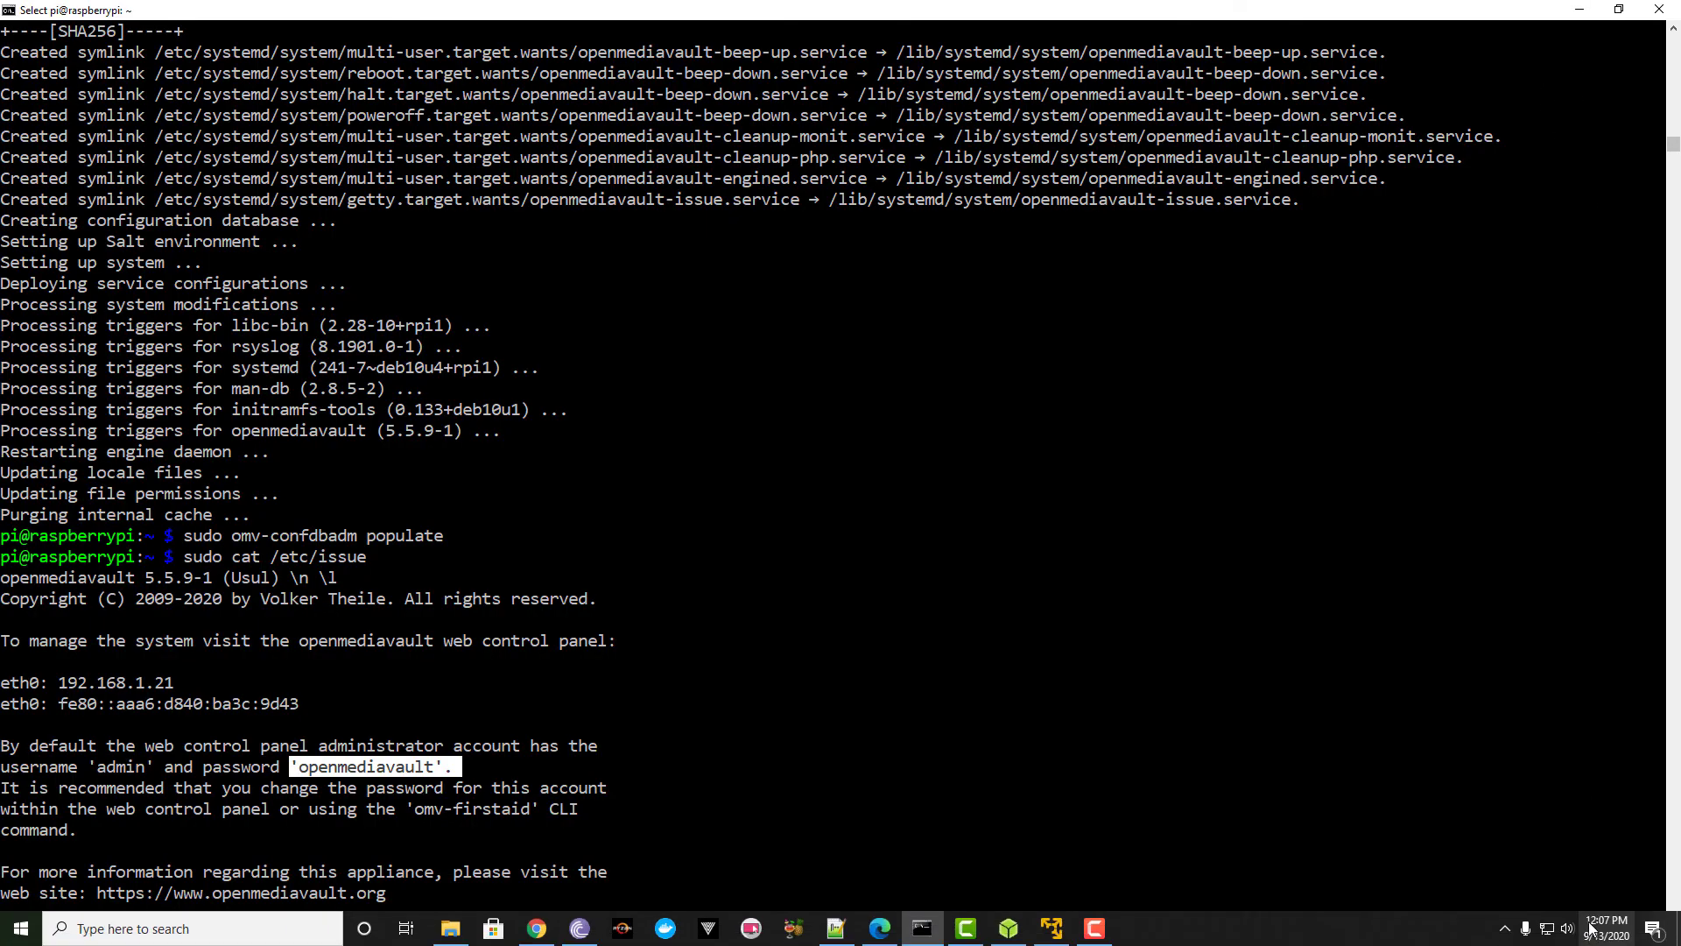
left_click(1546, 933)
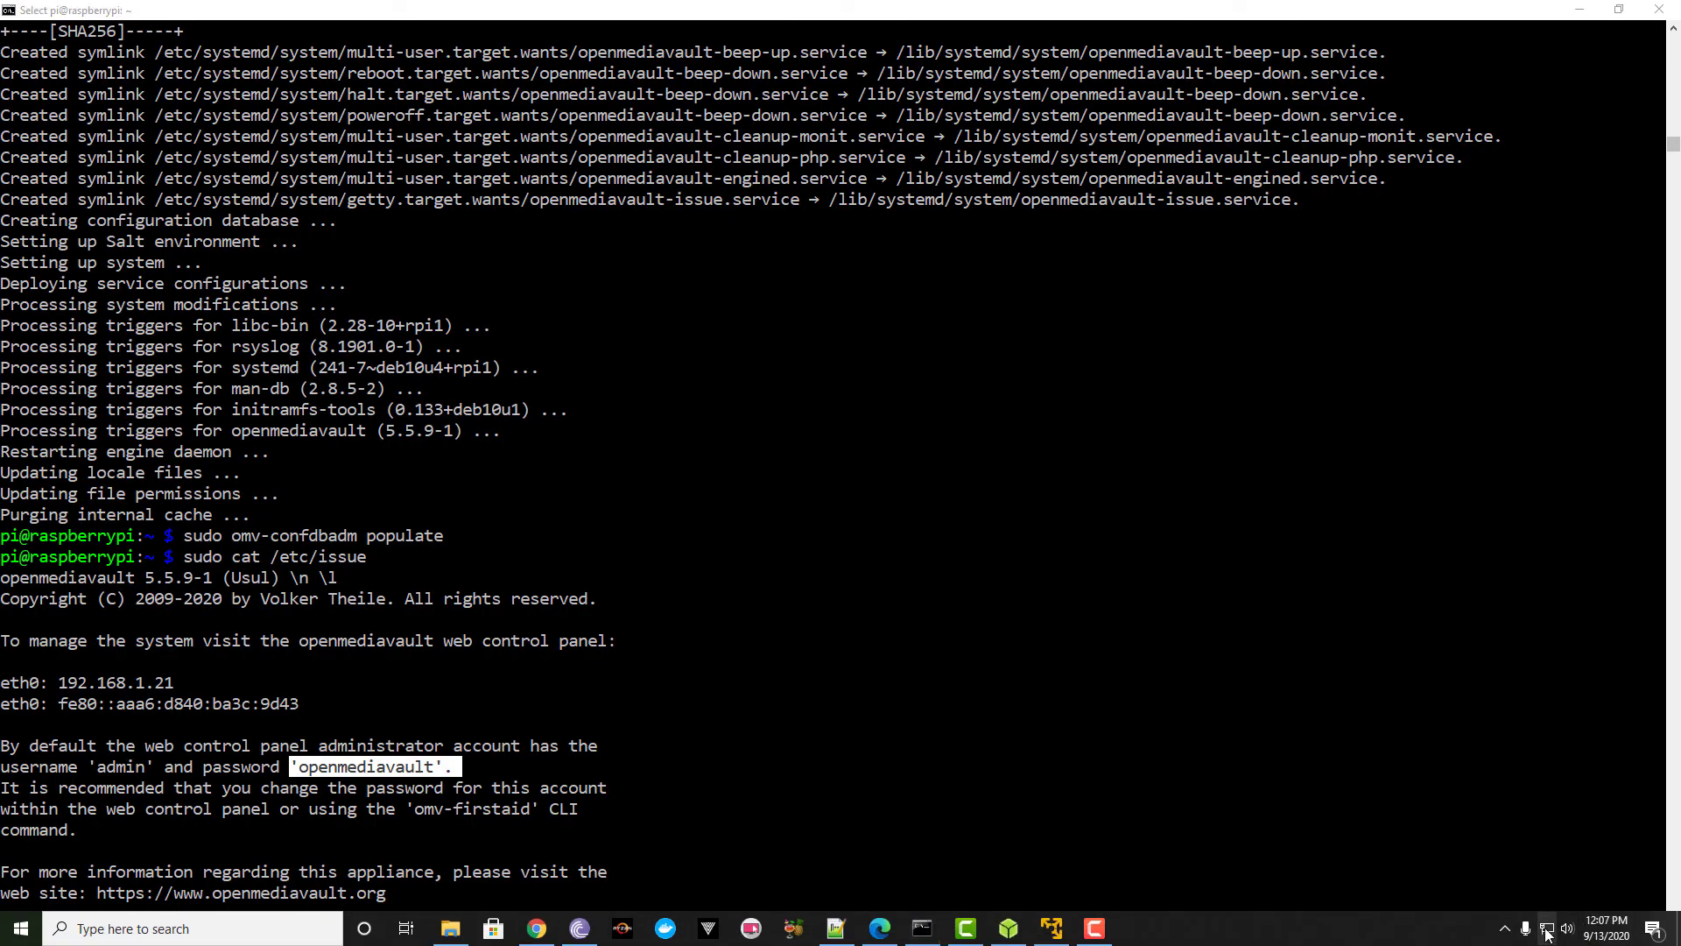
left_click(1523, 904)
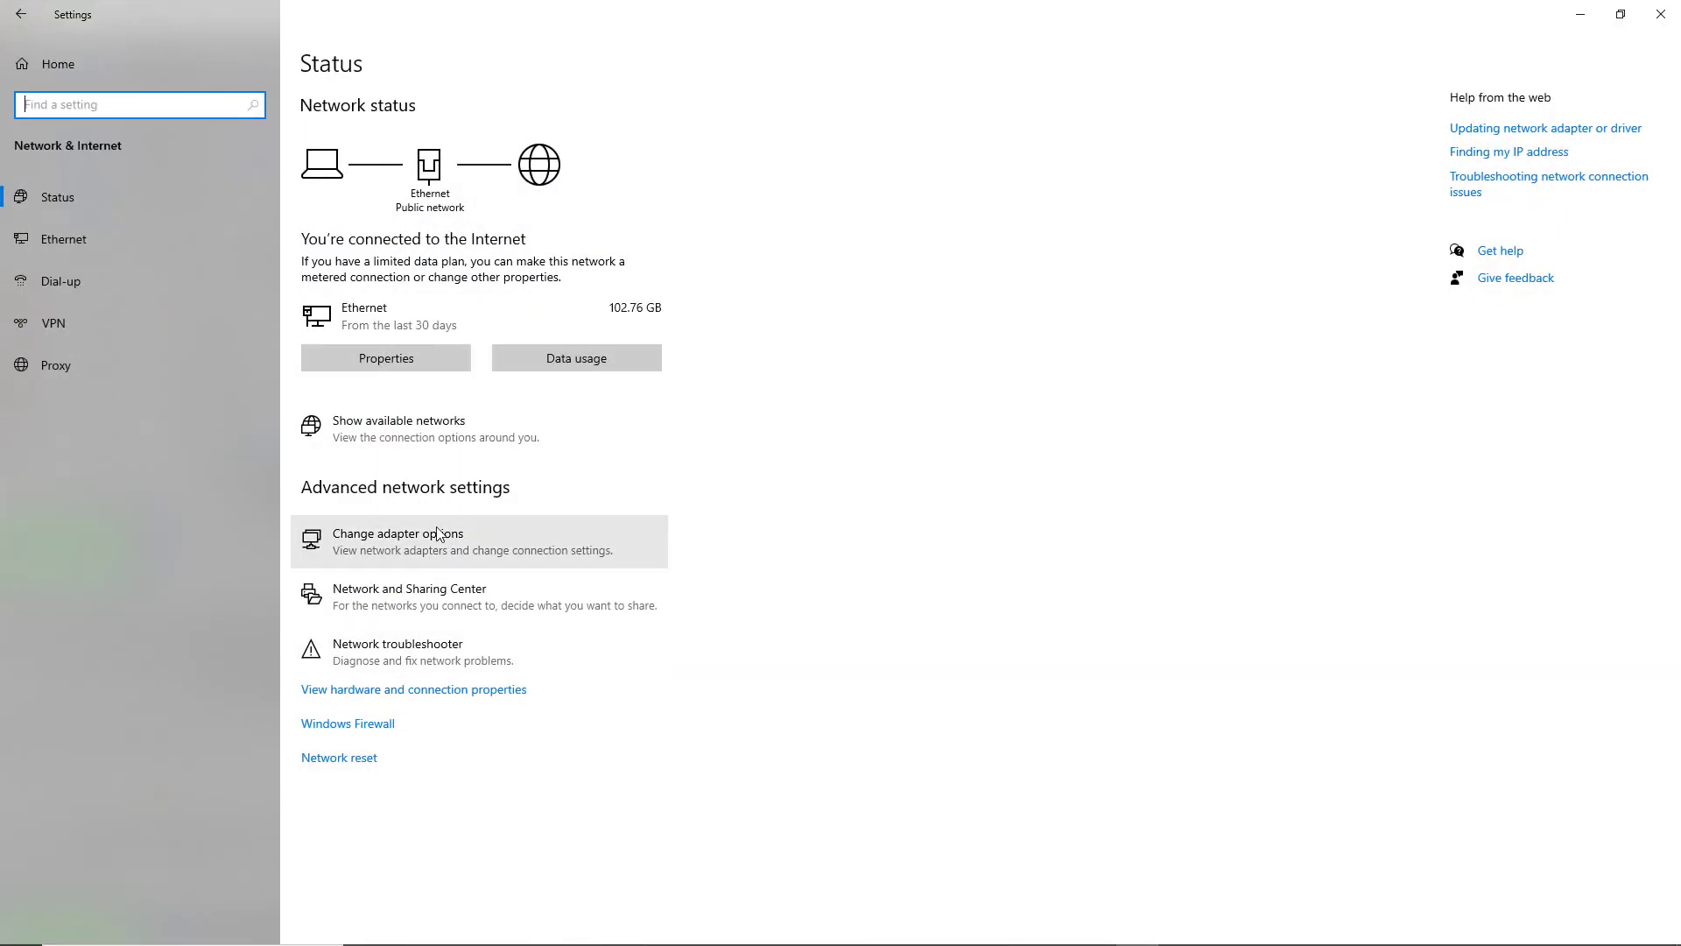
left_click(432, 595)
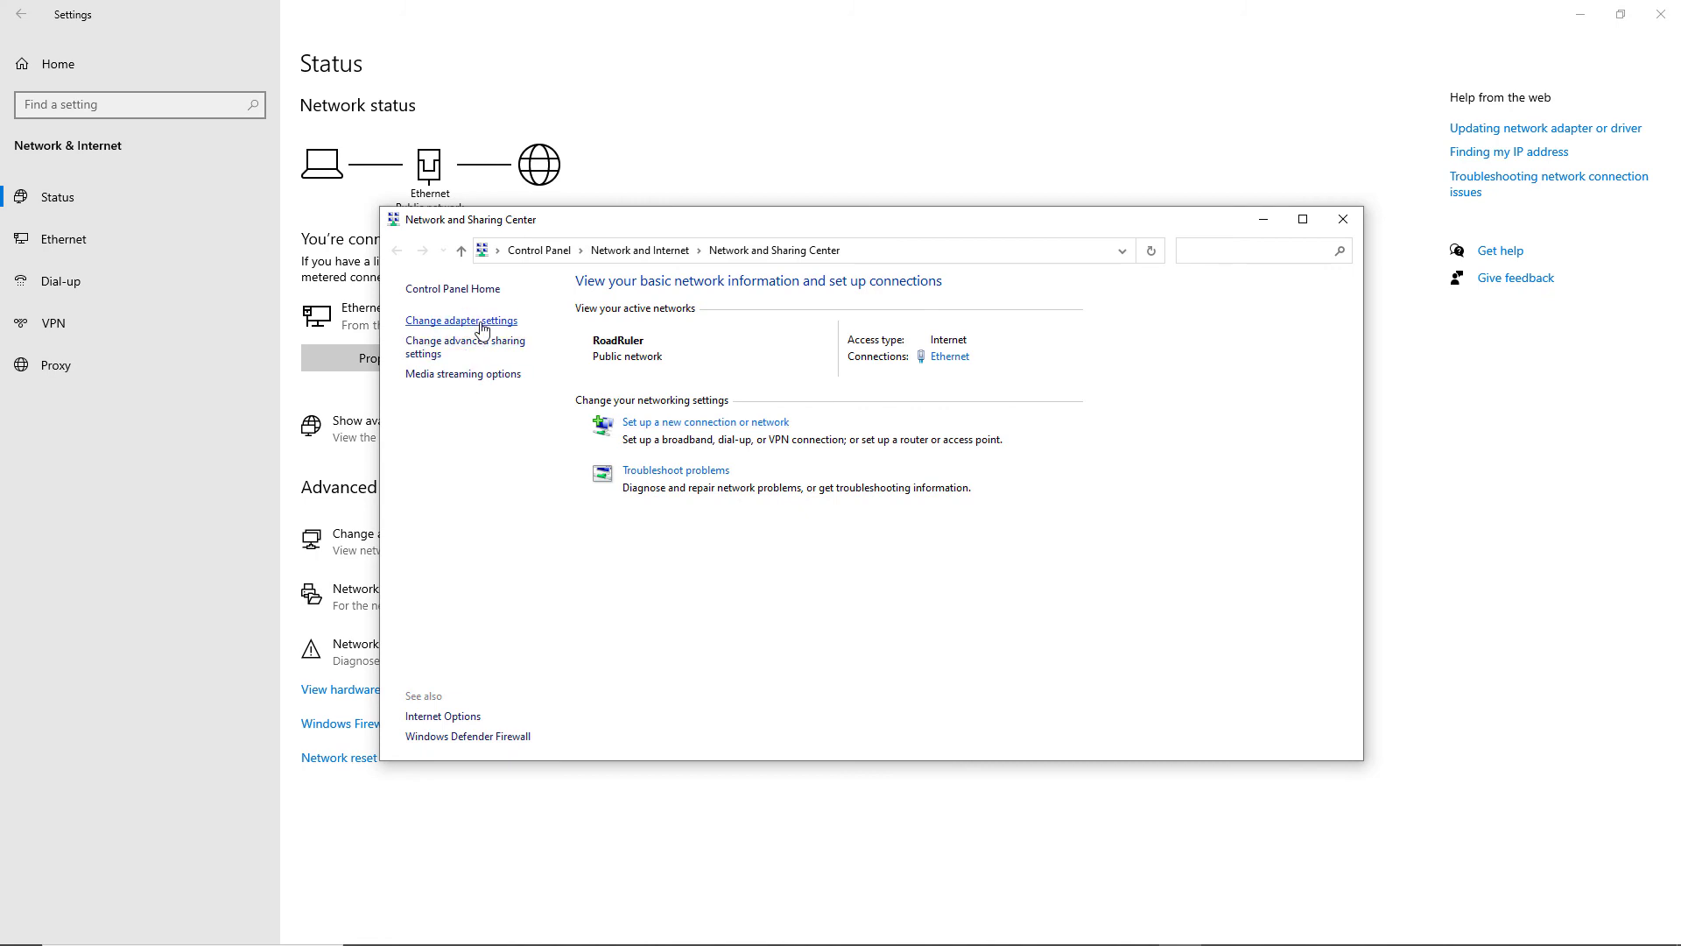
left_click(482, 350)
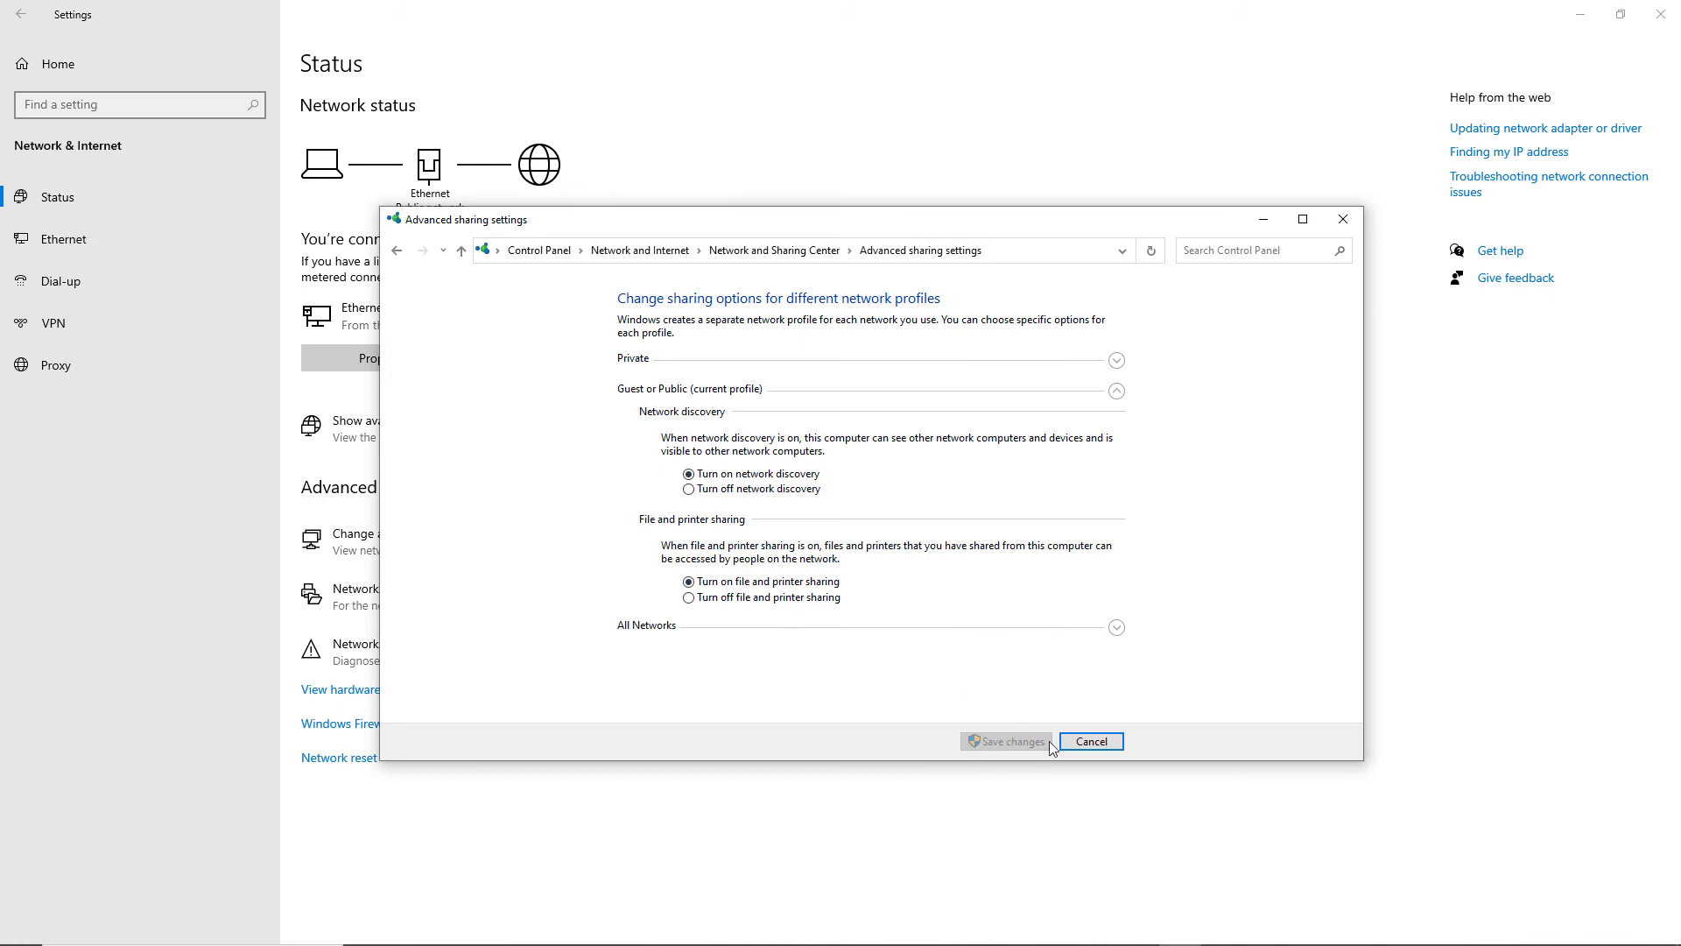
left_click(1339, 221)
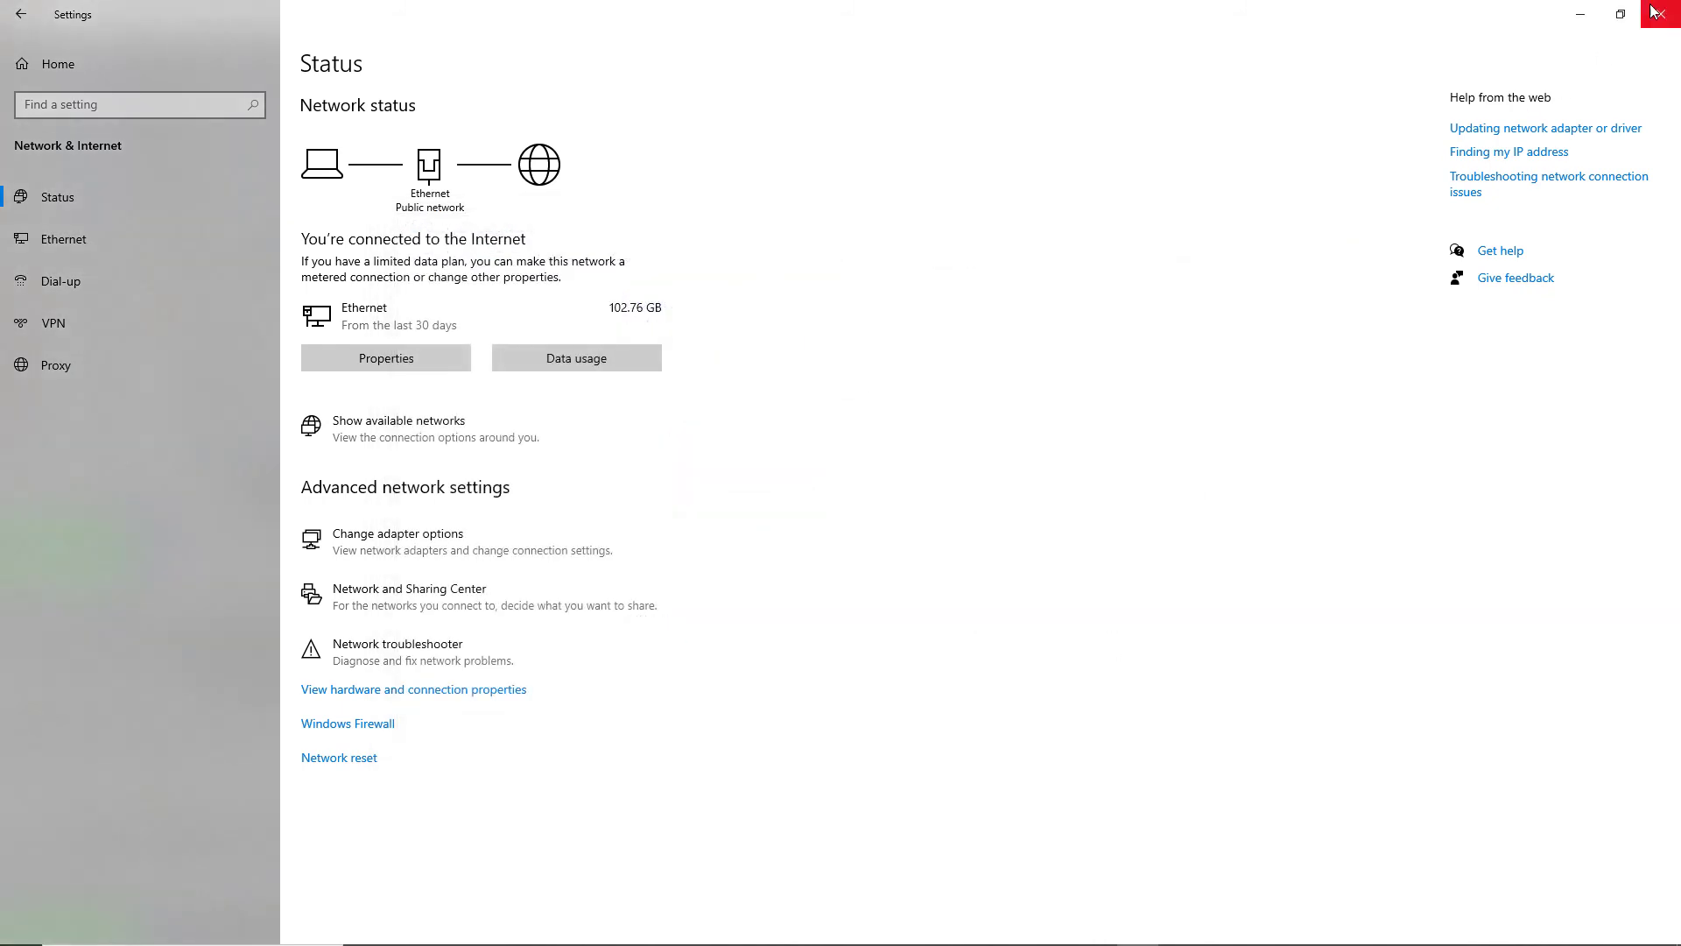
left_click(1580, 14)
key("alt+Tab")
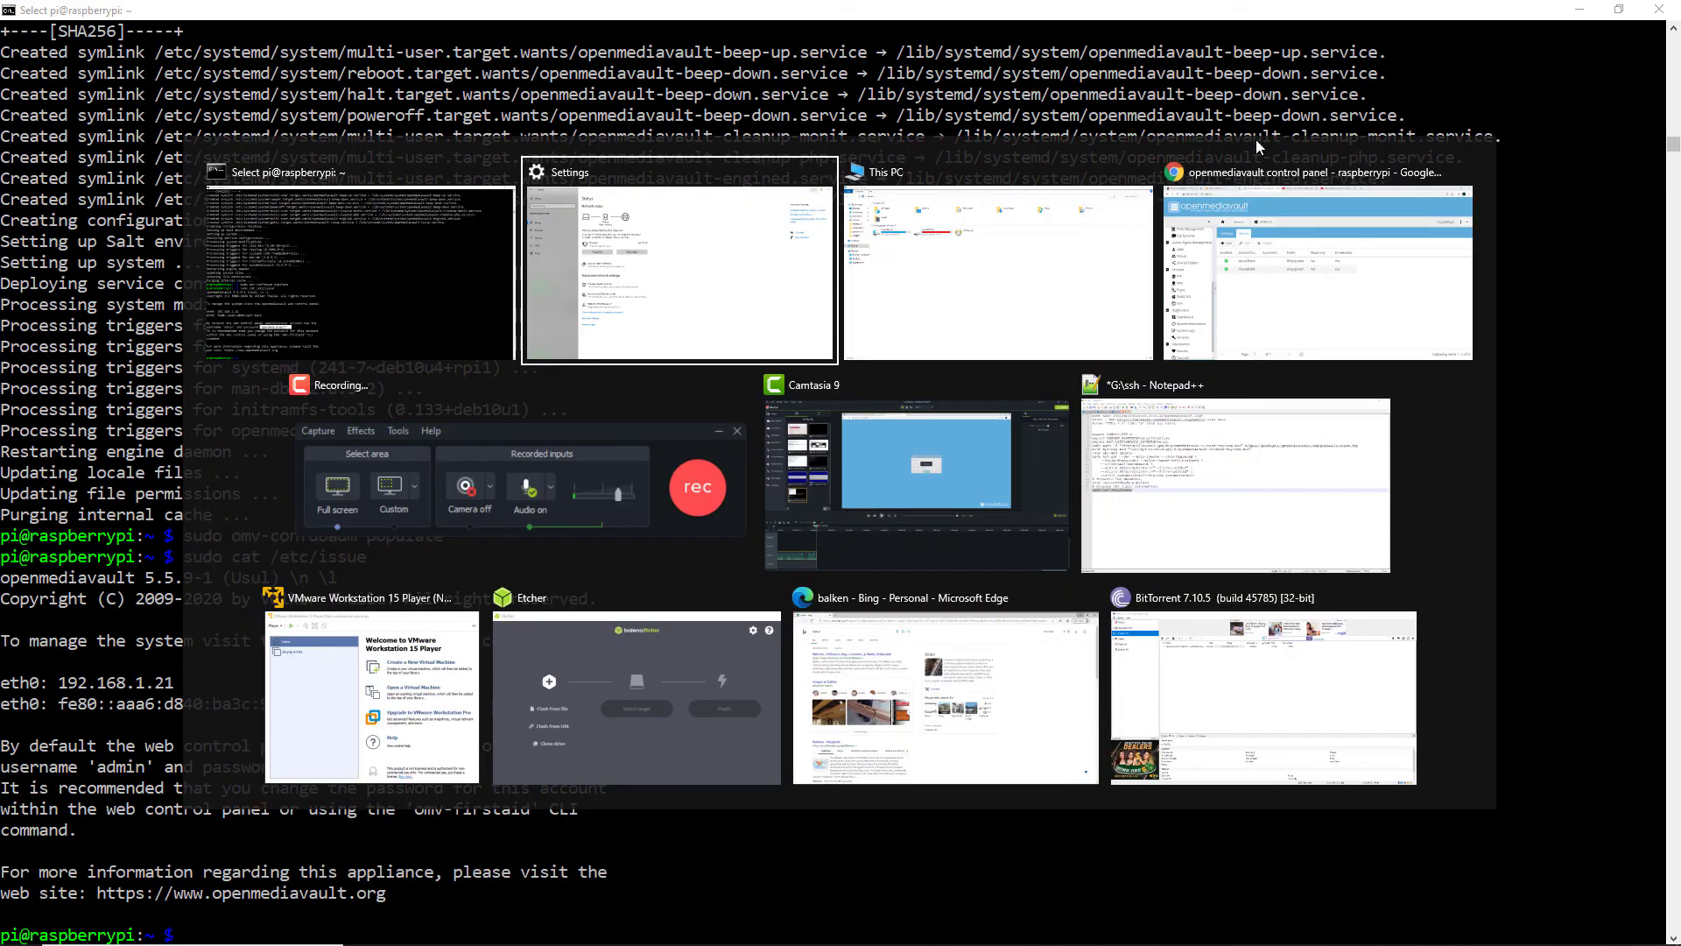
Open RASPBERRYPI from This PC's Network and sign in with the network user name and password
key("alt+Tab")
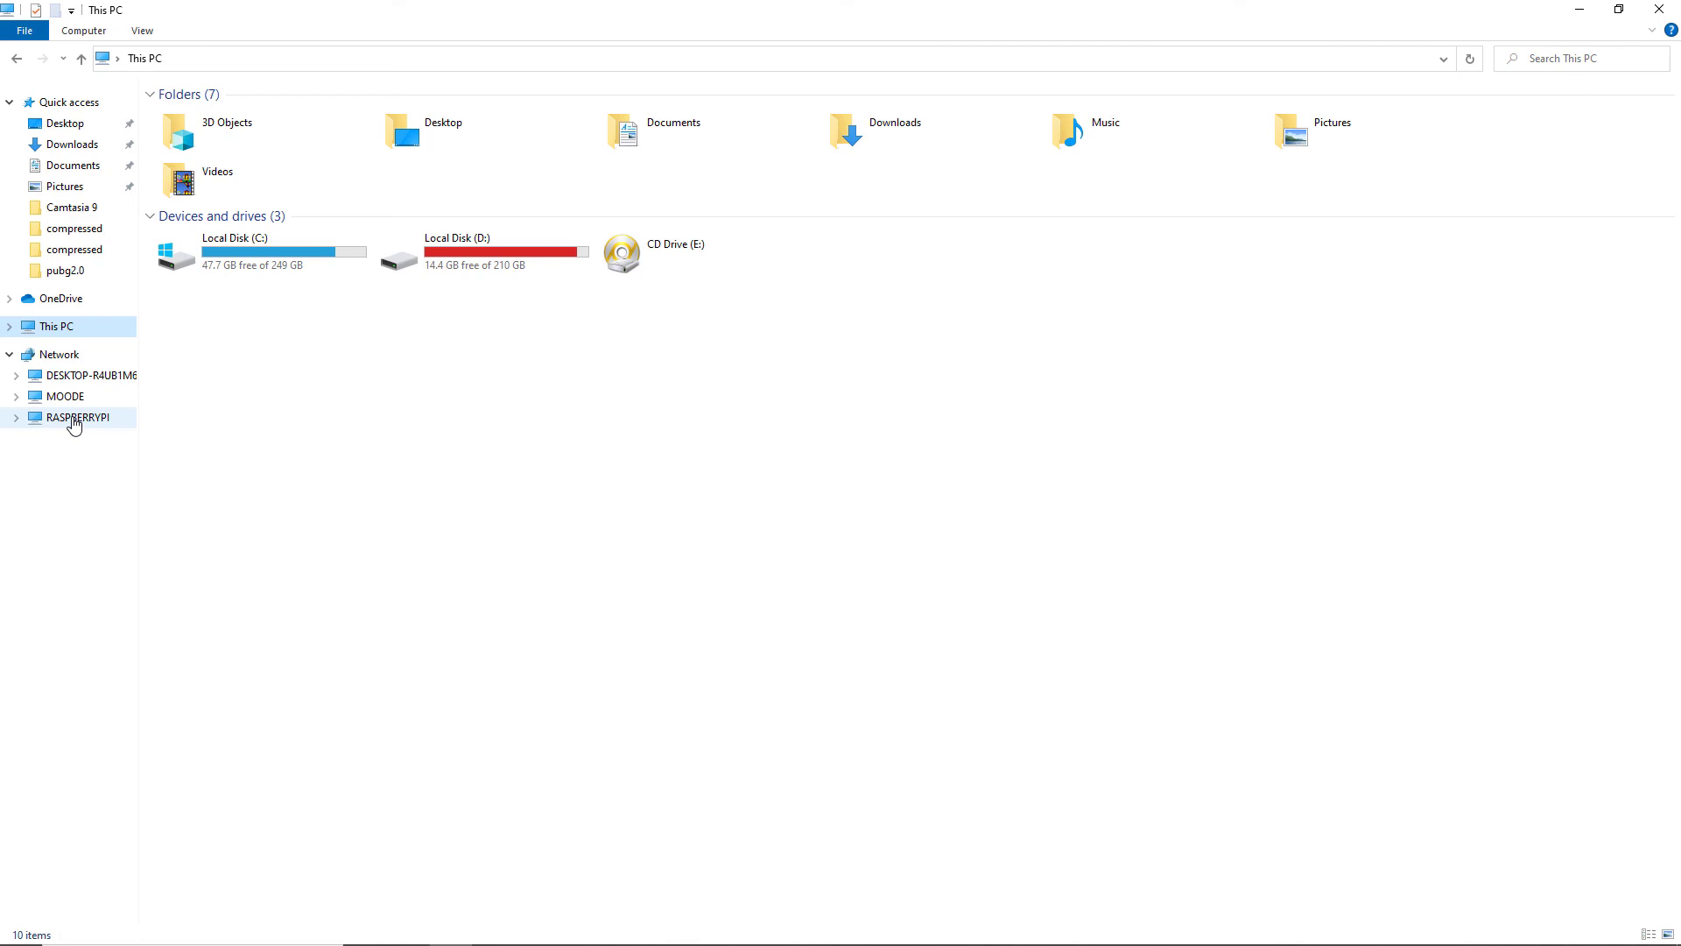
left_click(75, 420)
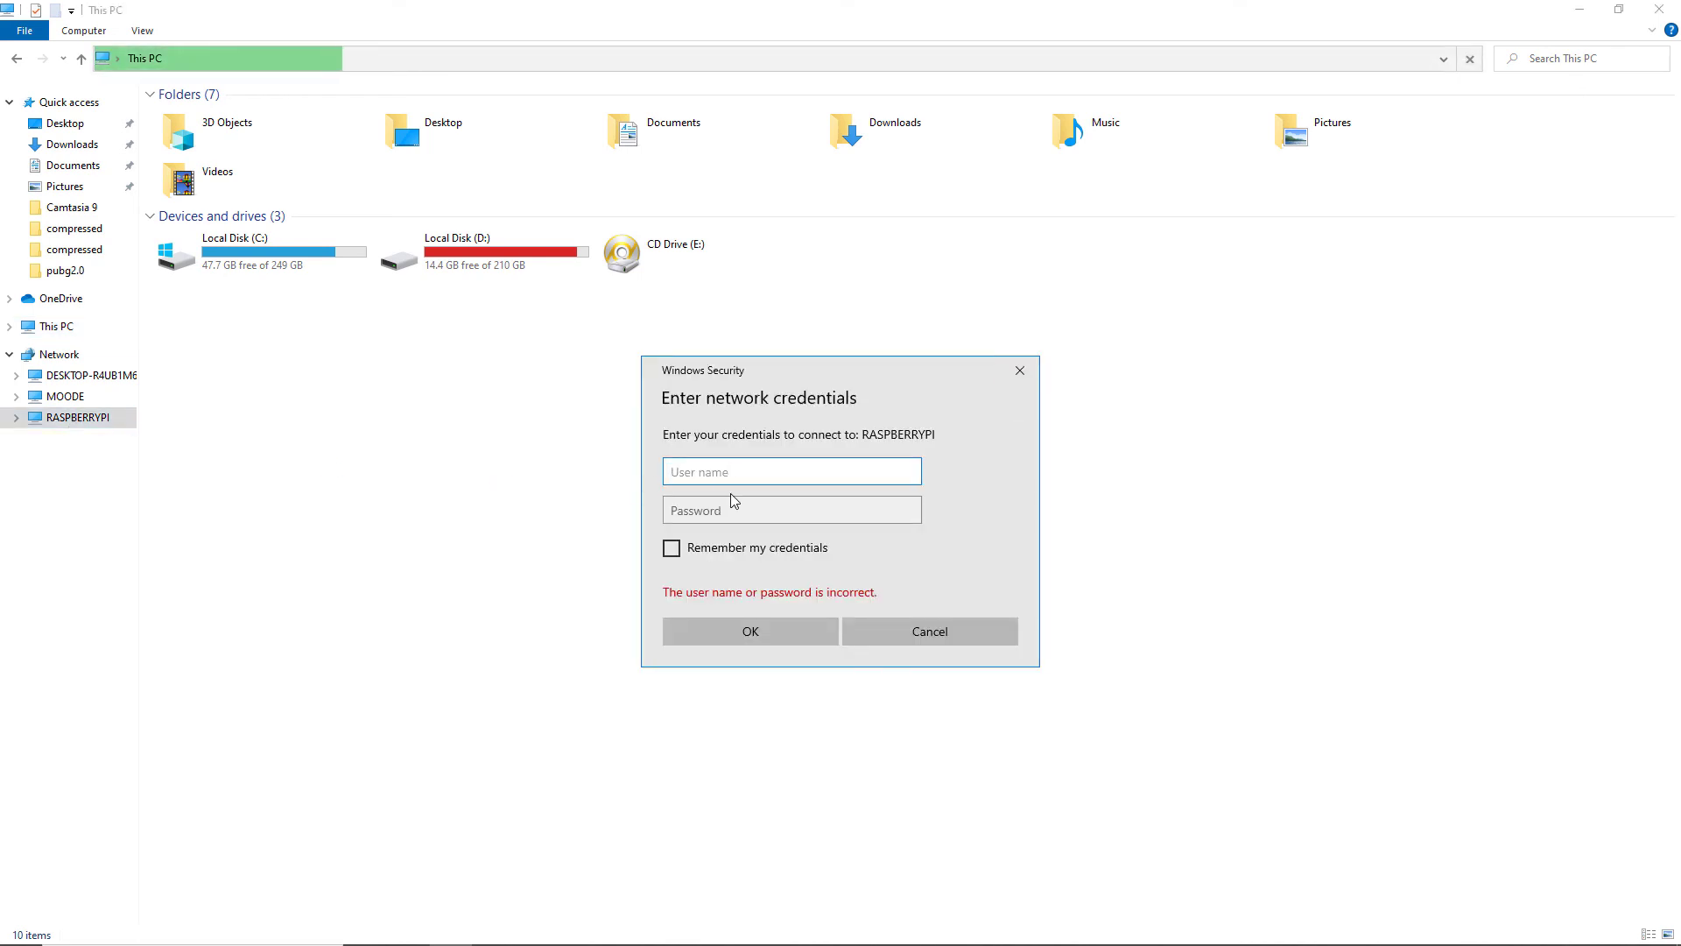
type("pi")
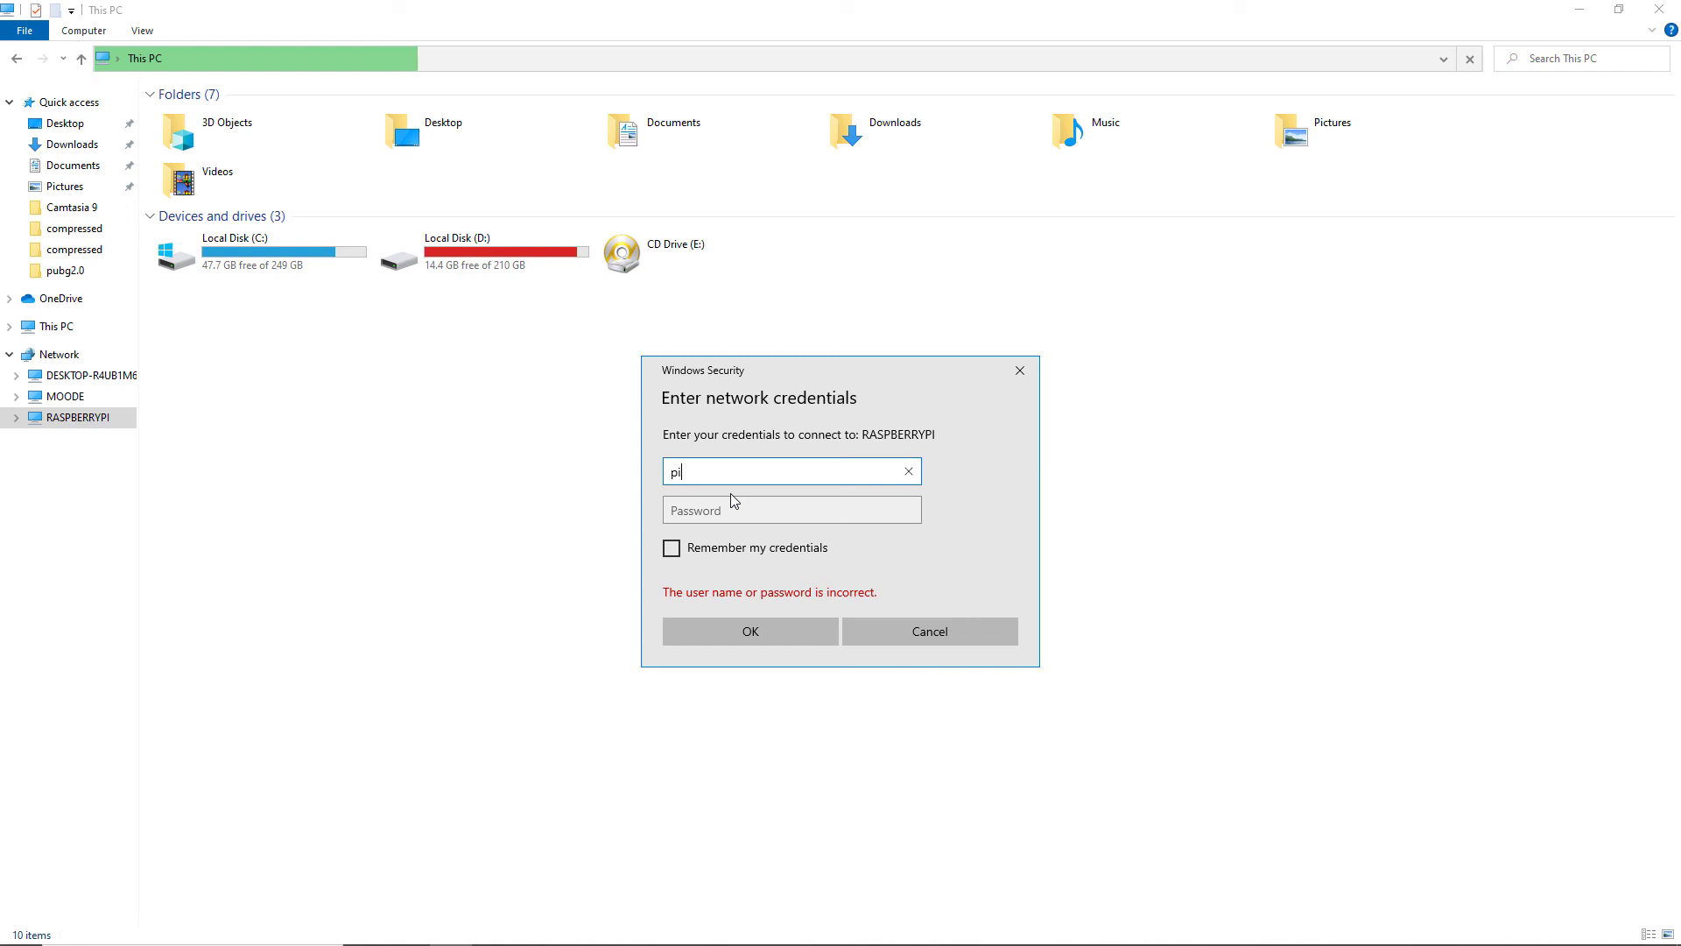
key("Tab")
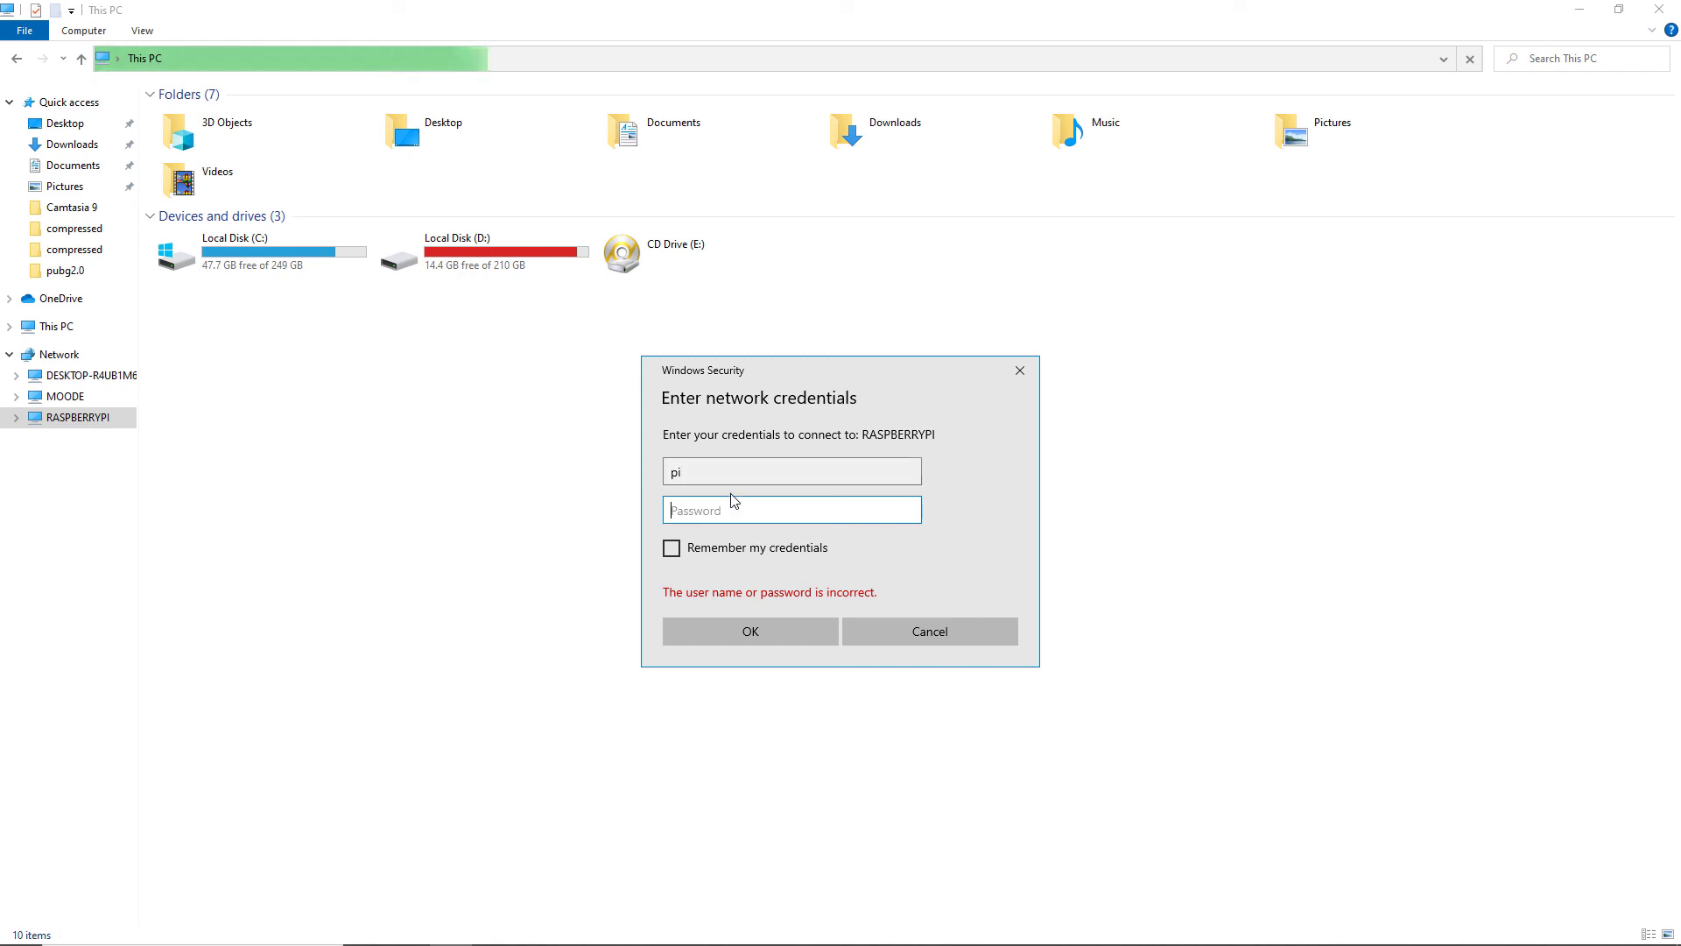
type("raspberry")
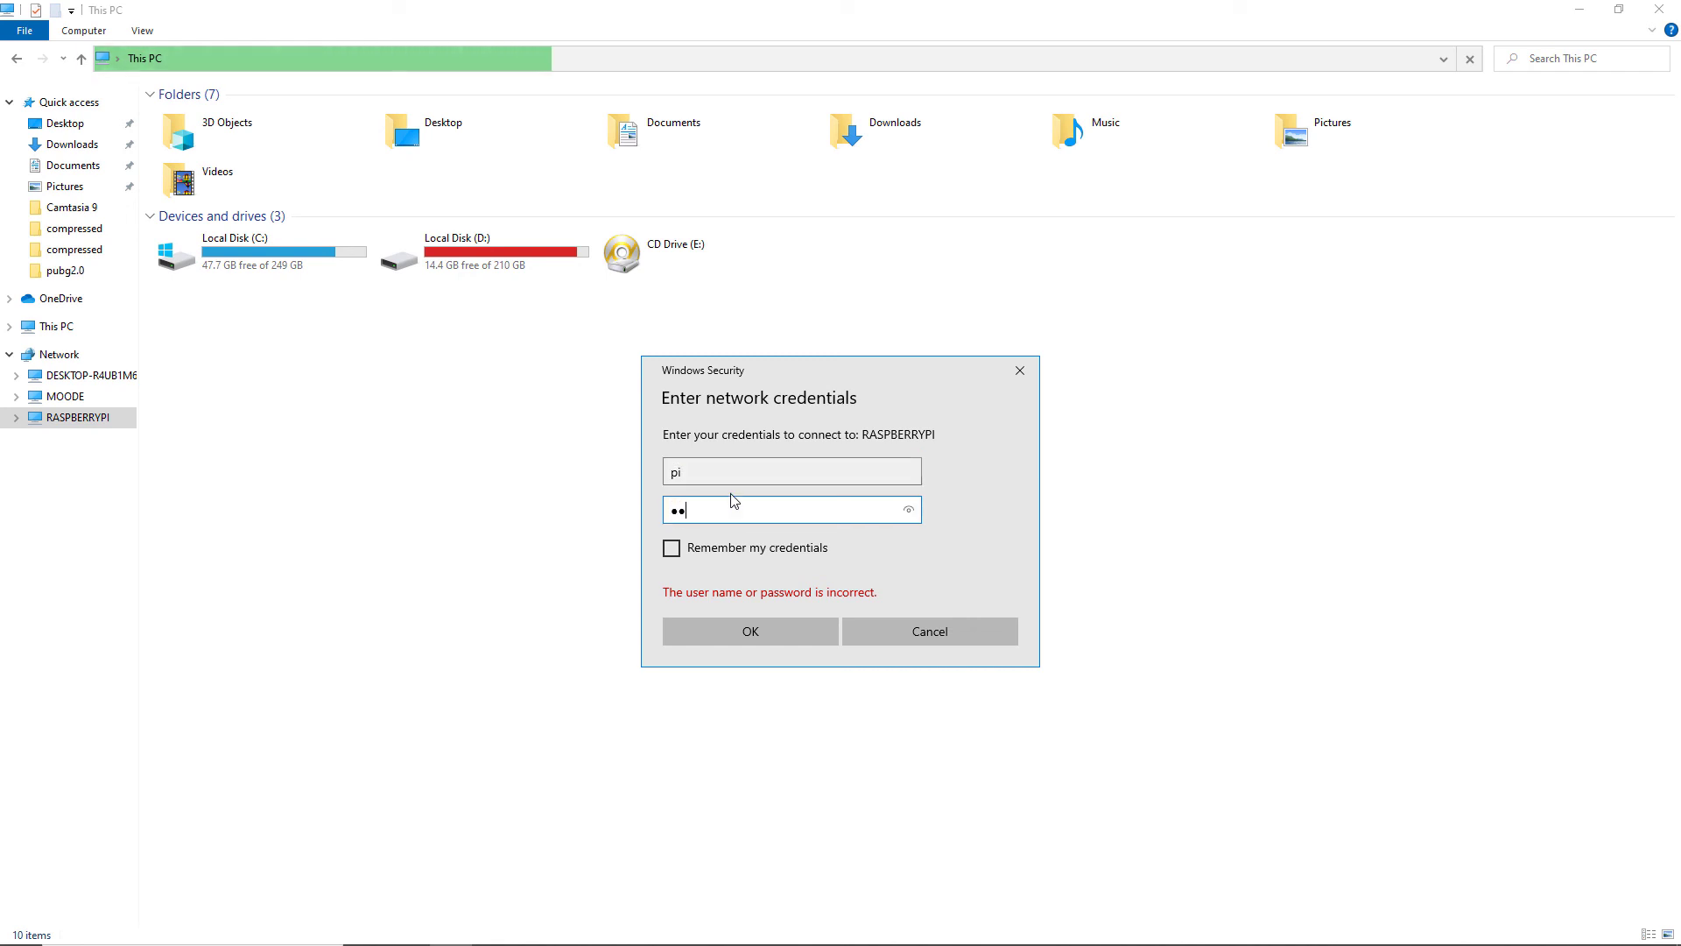
key("Return")
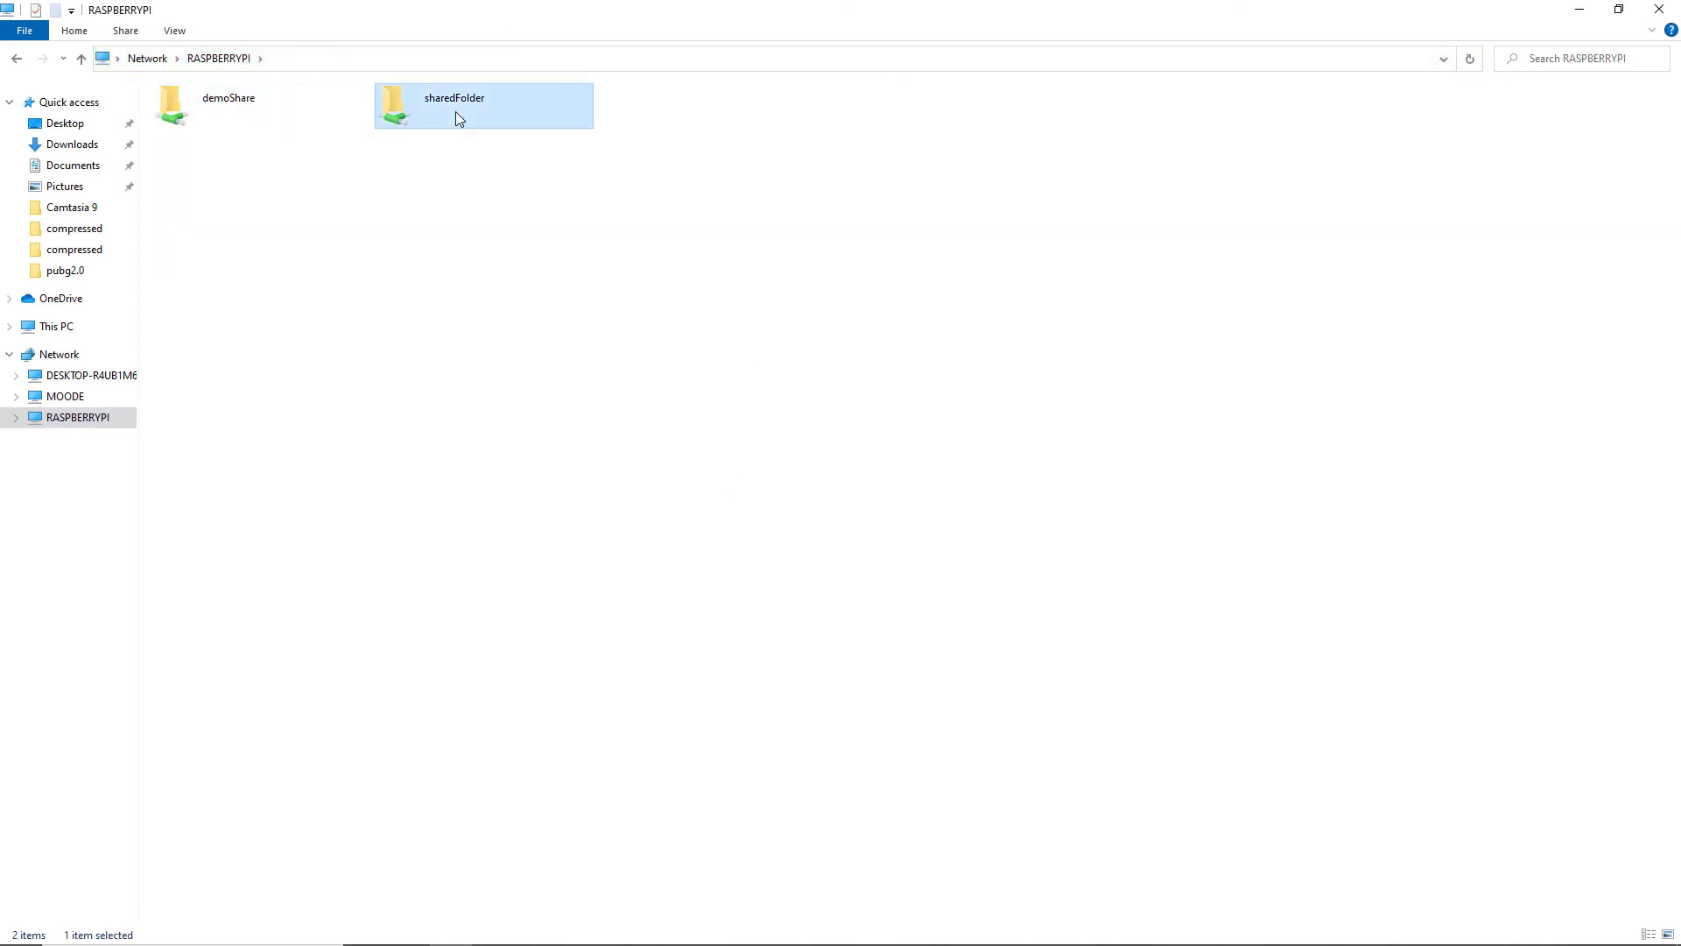
Open demoShare, return to the Pi's share list, and select the sharedFolder and demoShare shares
double_click(291, 107)
left_click(19, 60)
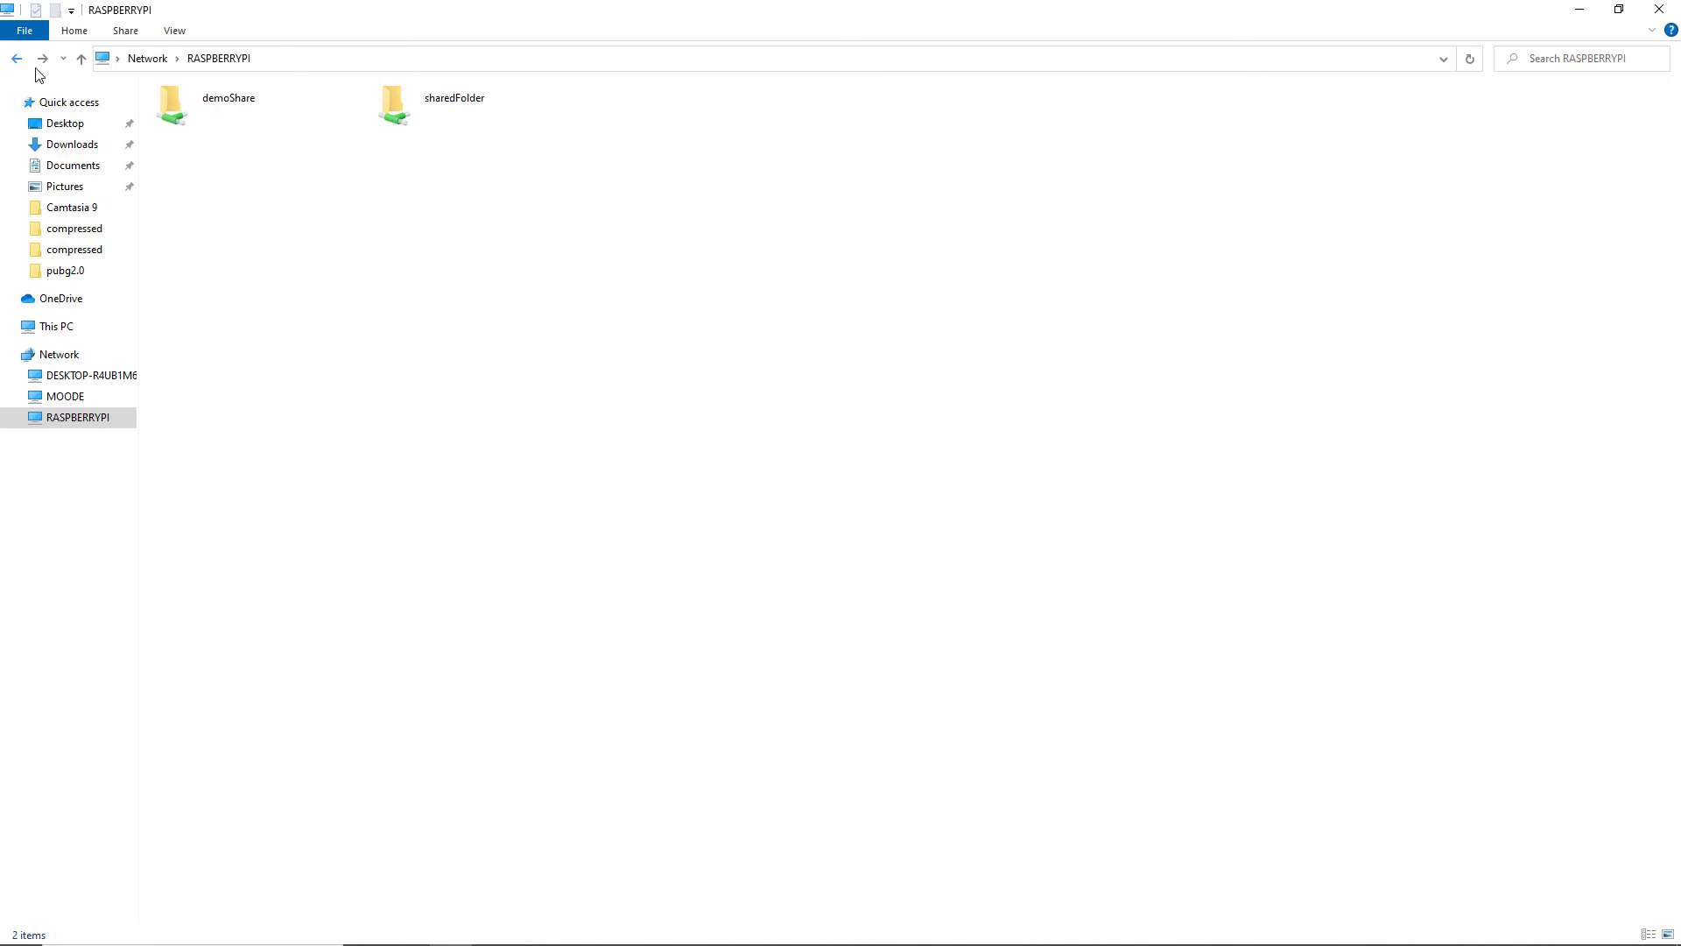
left_click(449, 123)
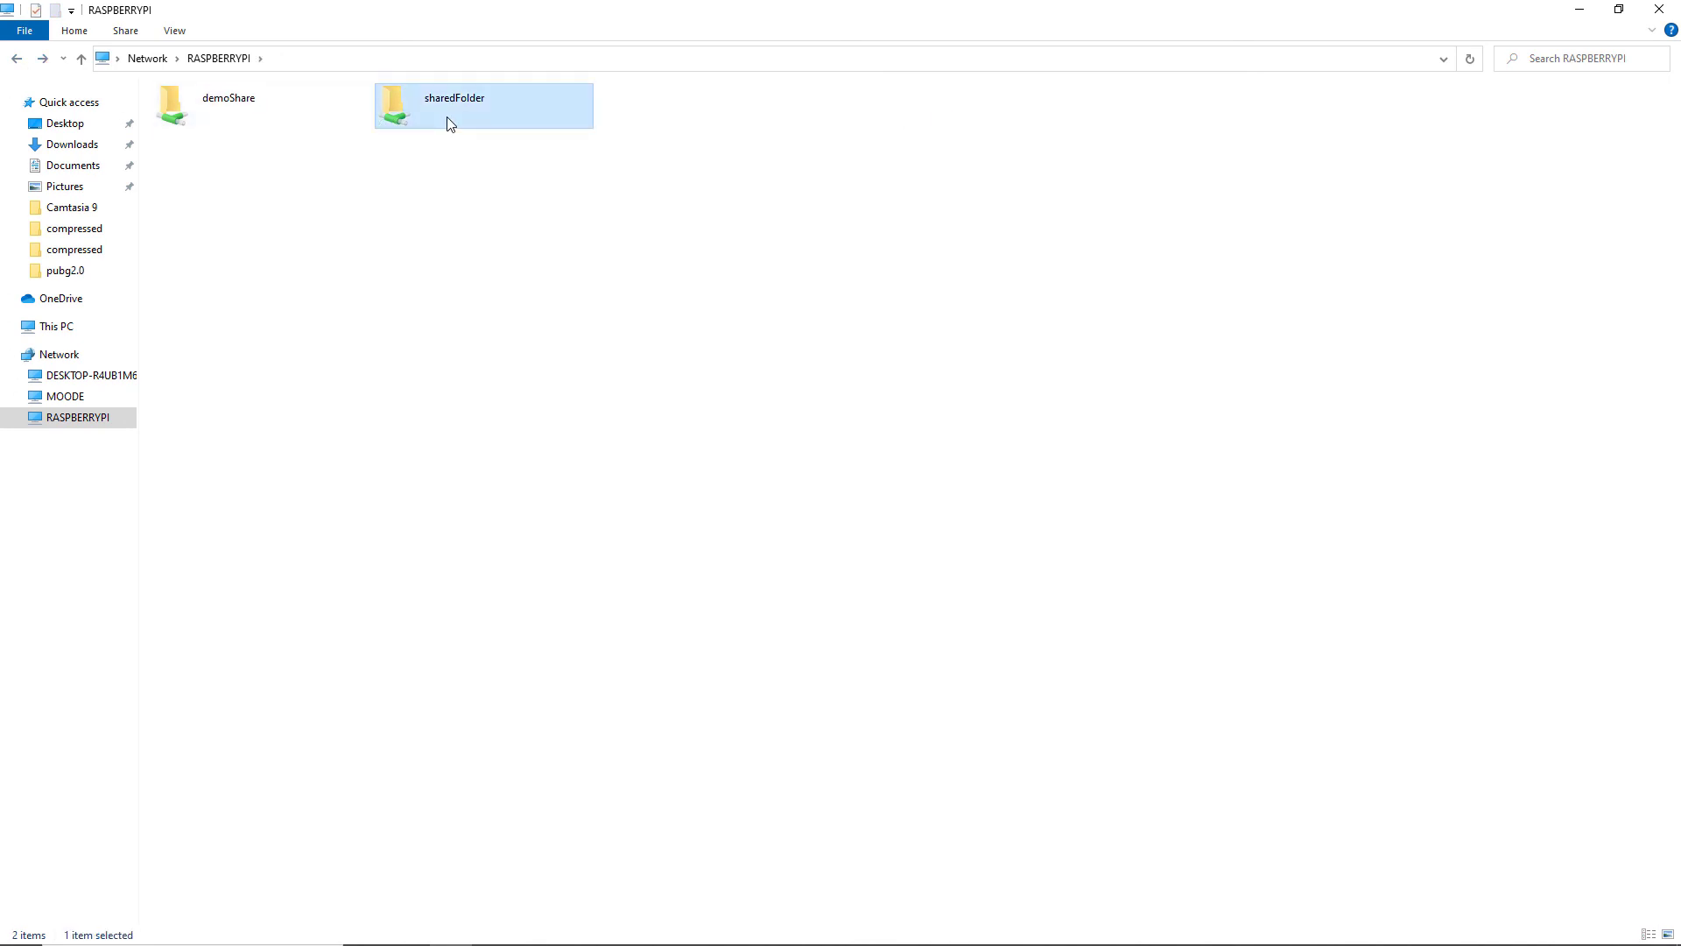
left_click(308, 114)
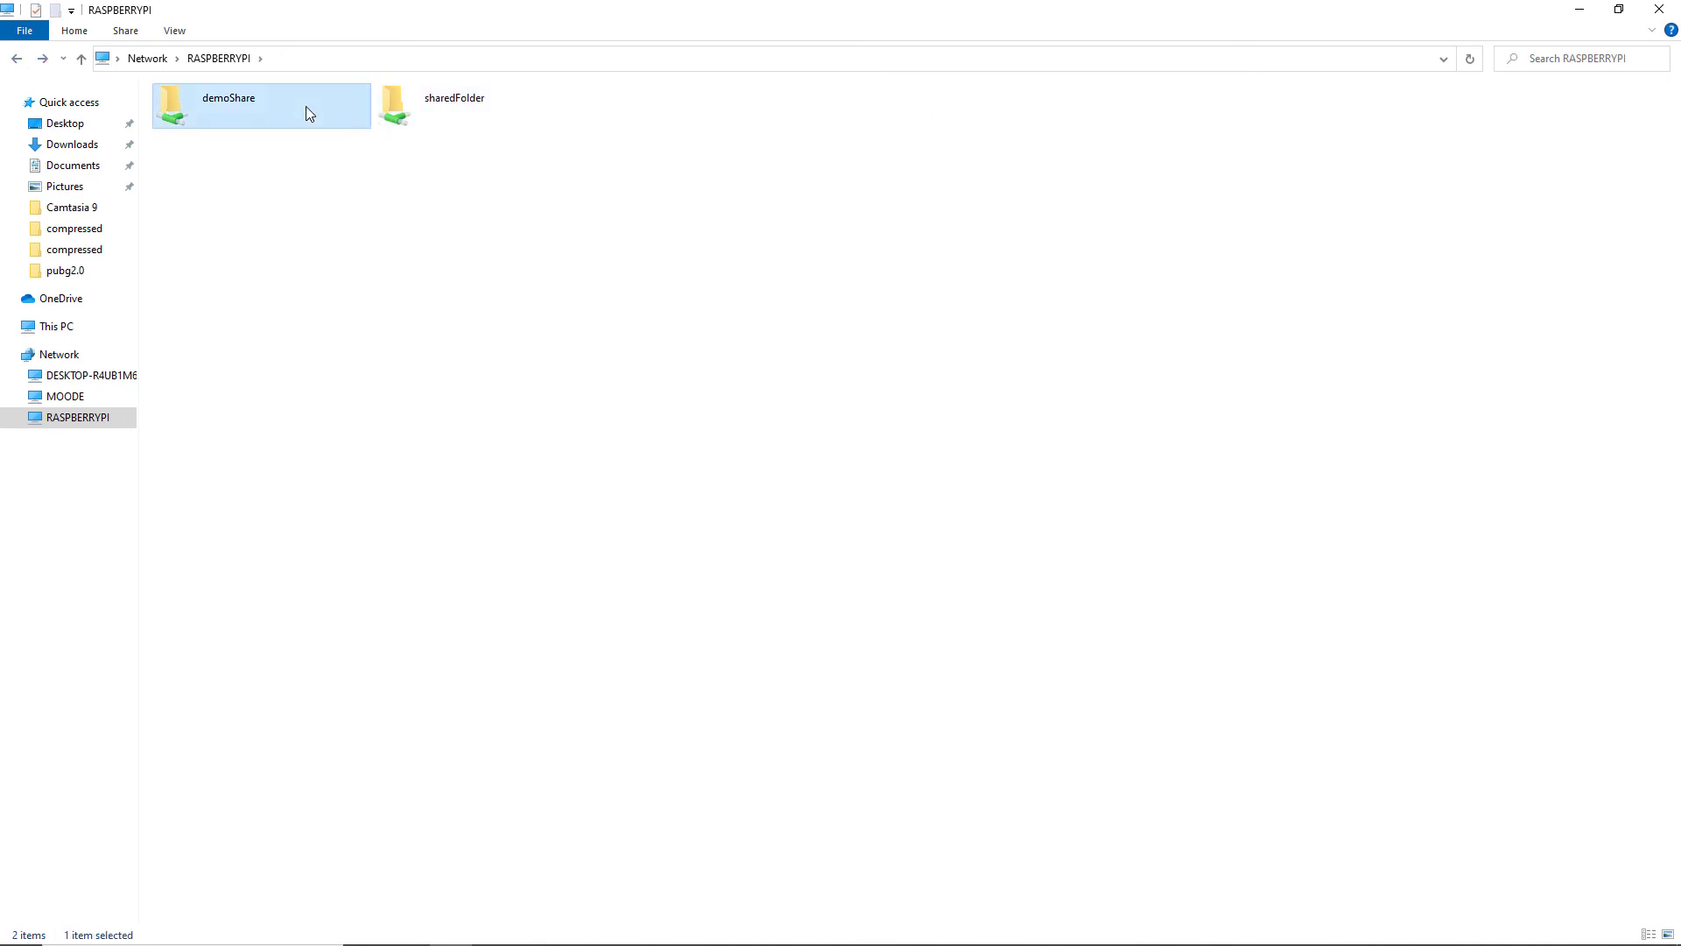
Copy the ubuntu-20.04.1-desktop-amd64 image from Downloads and paste it into demoShare
left_click(79, 144)
left_click(274, 140)
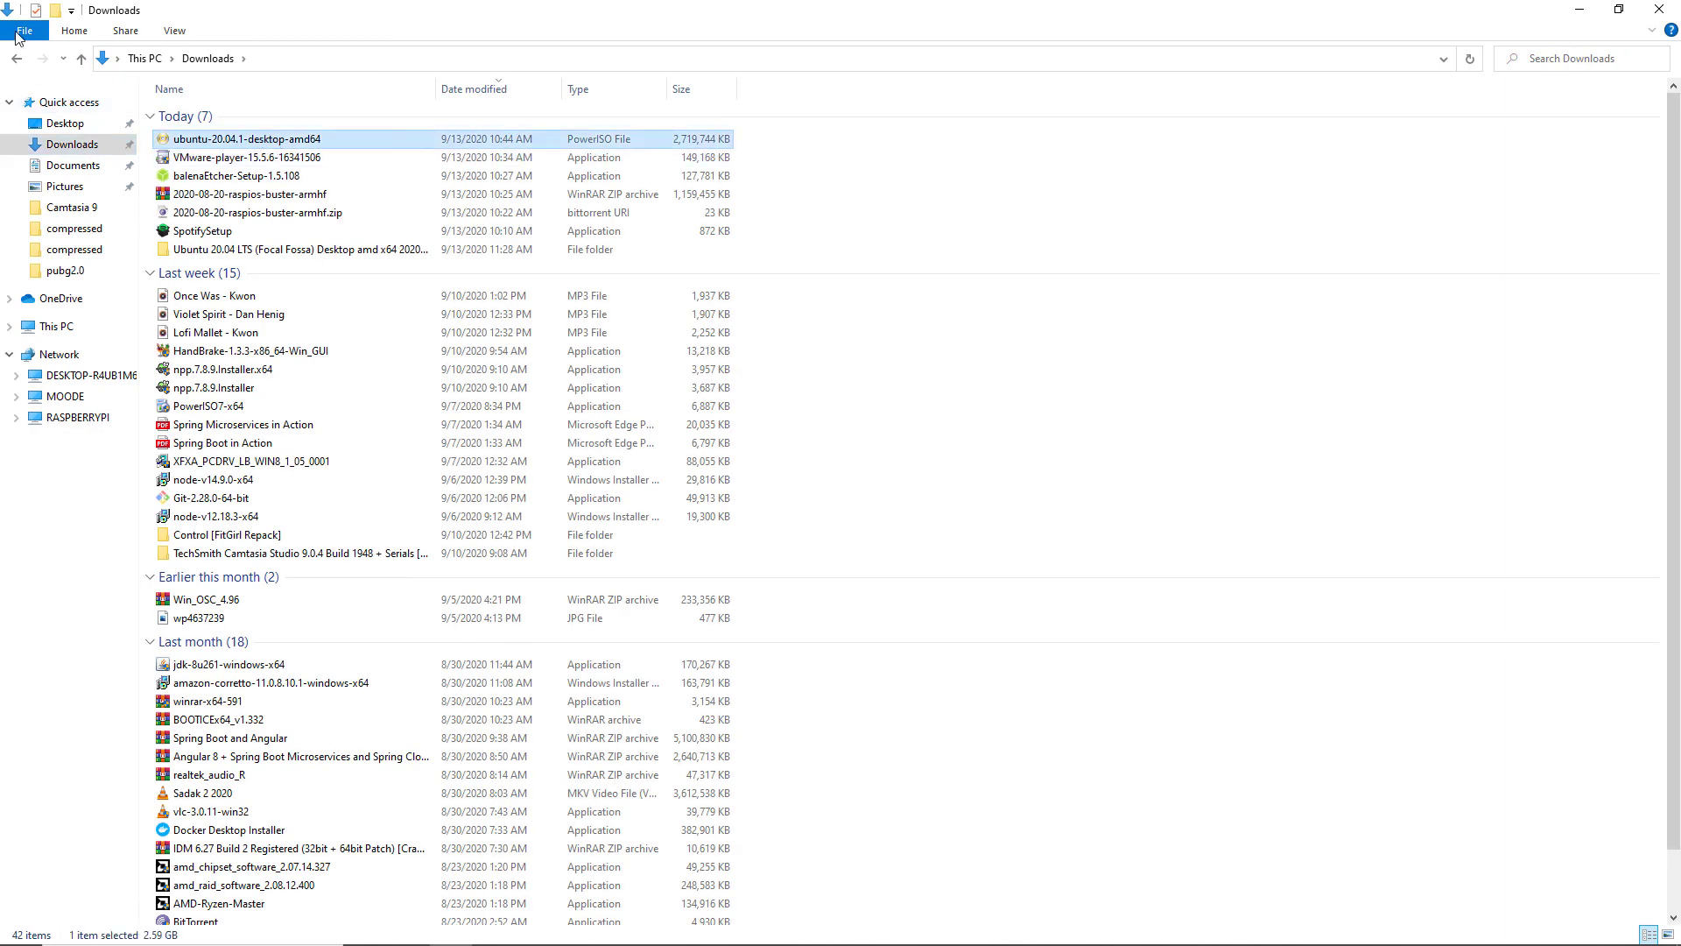
left_click(16, 59)
double_click(266, 105)
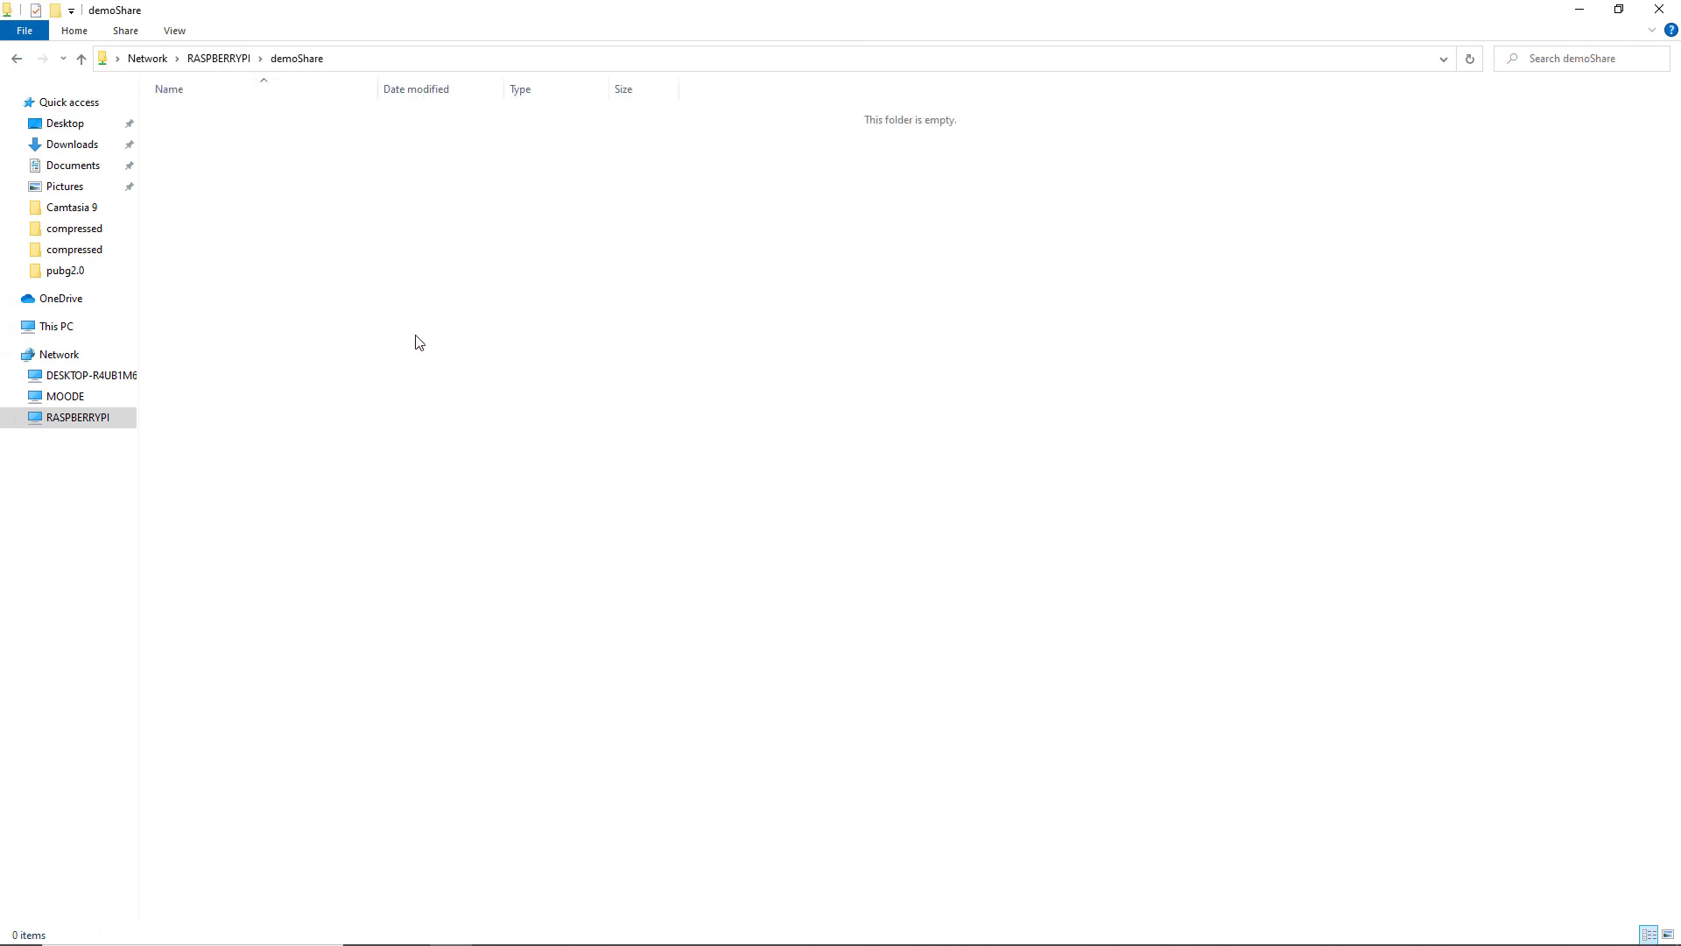
key("ctrl+v")
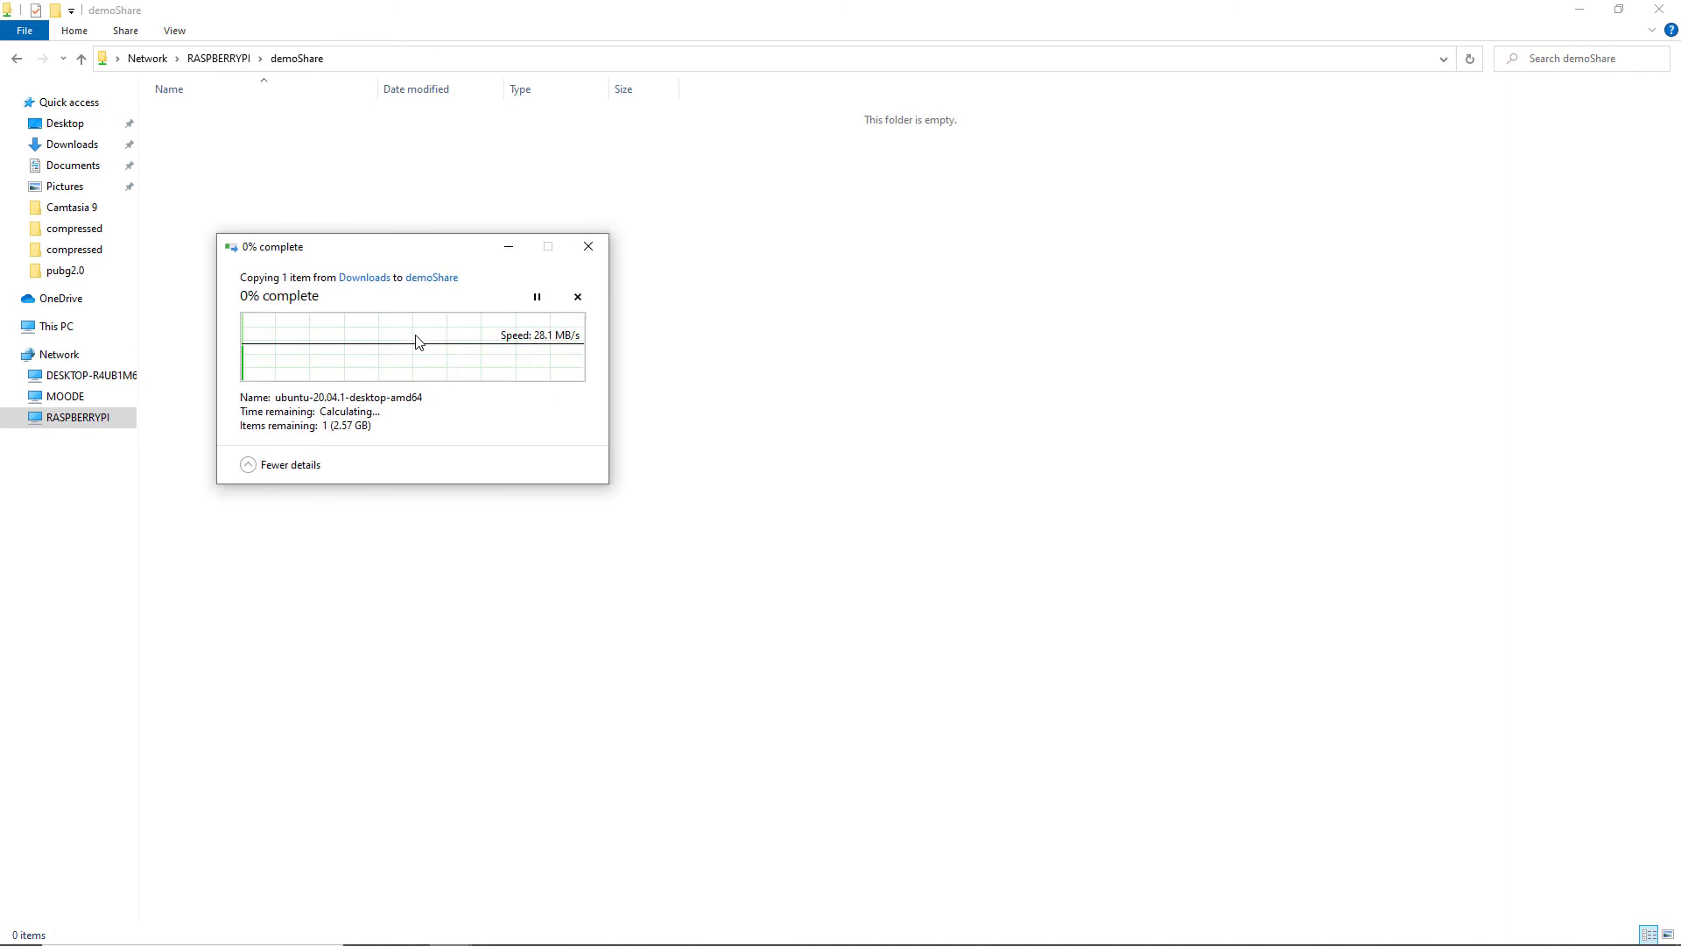
left_click_drag(432, 256, 836, 241)
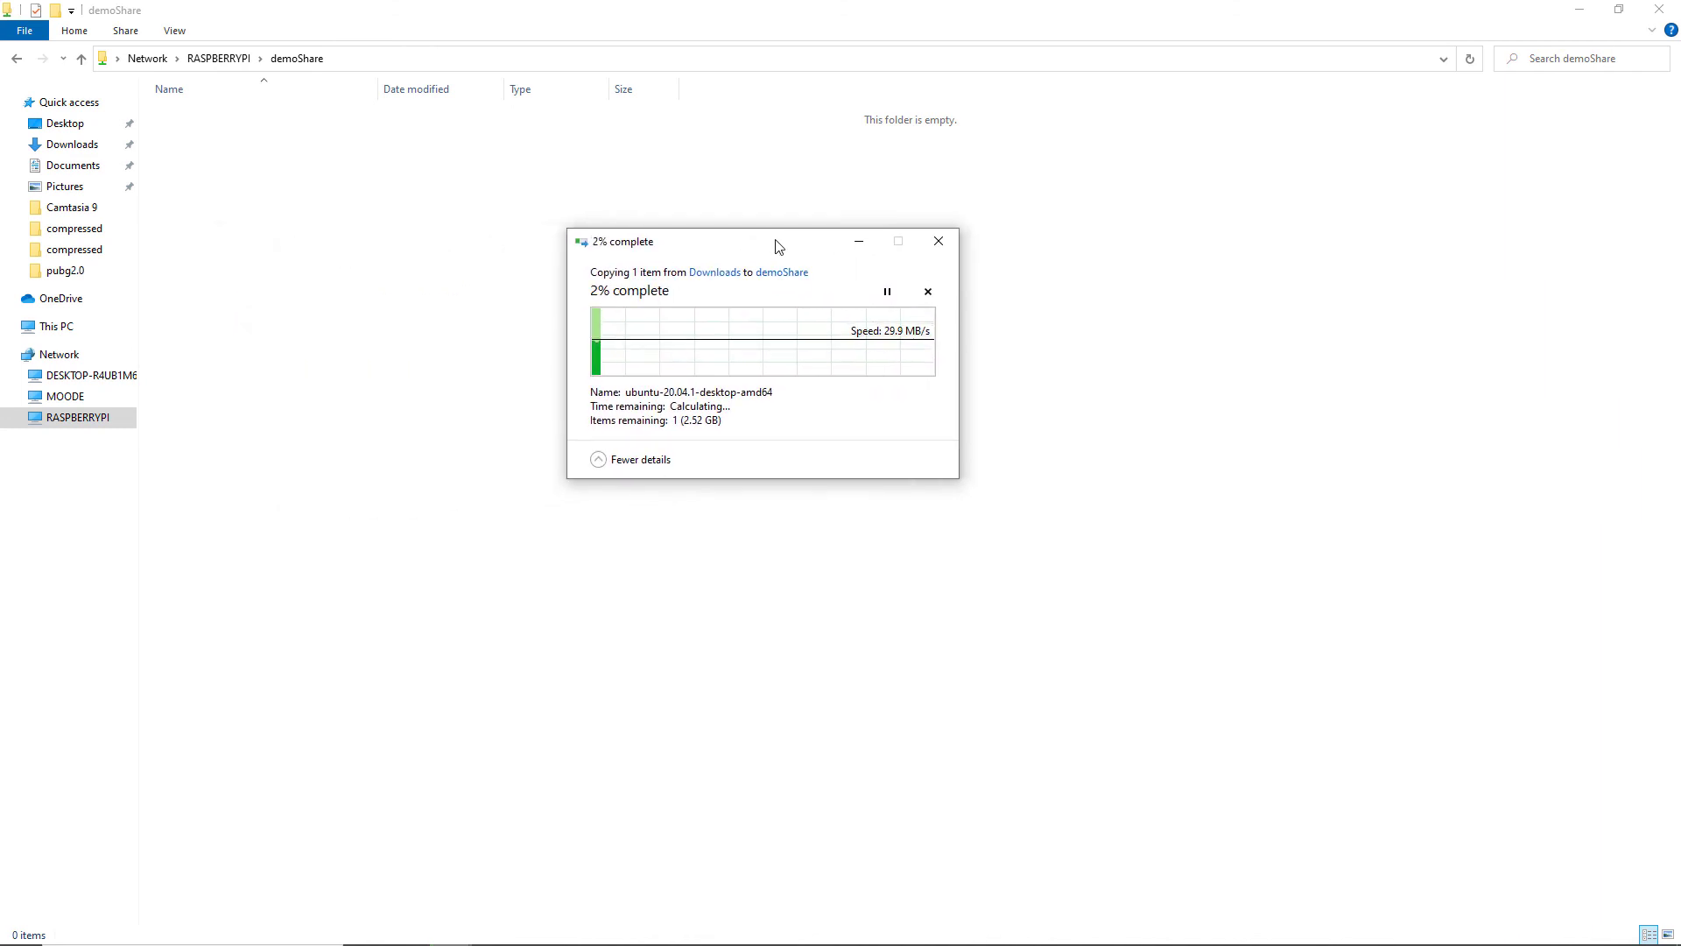